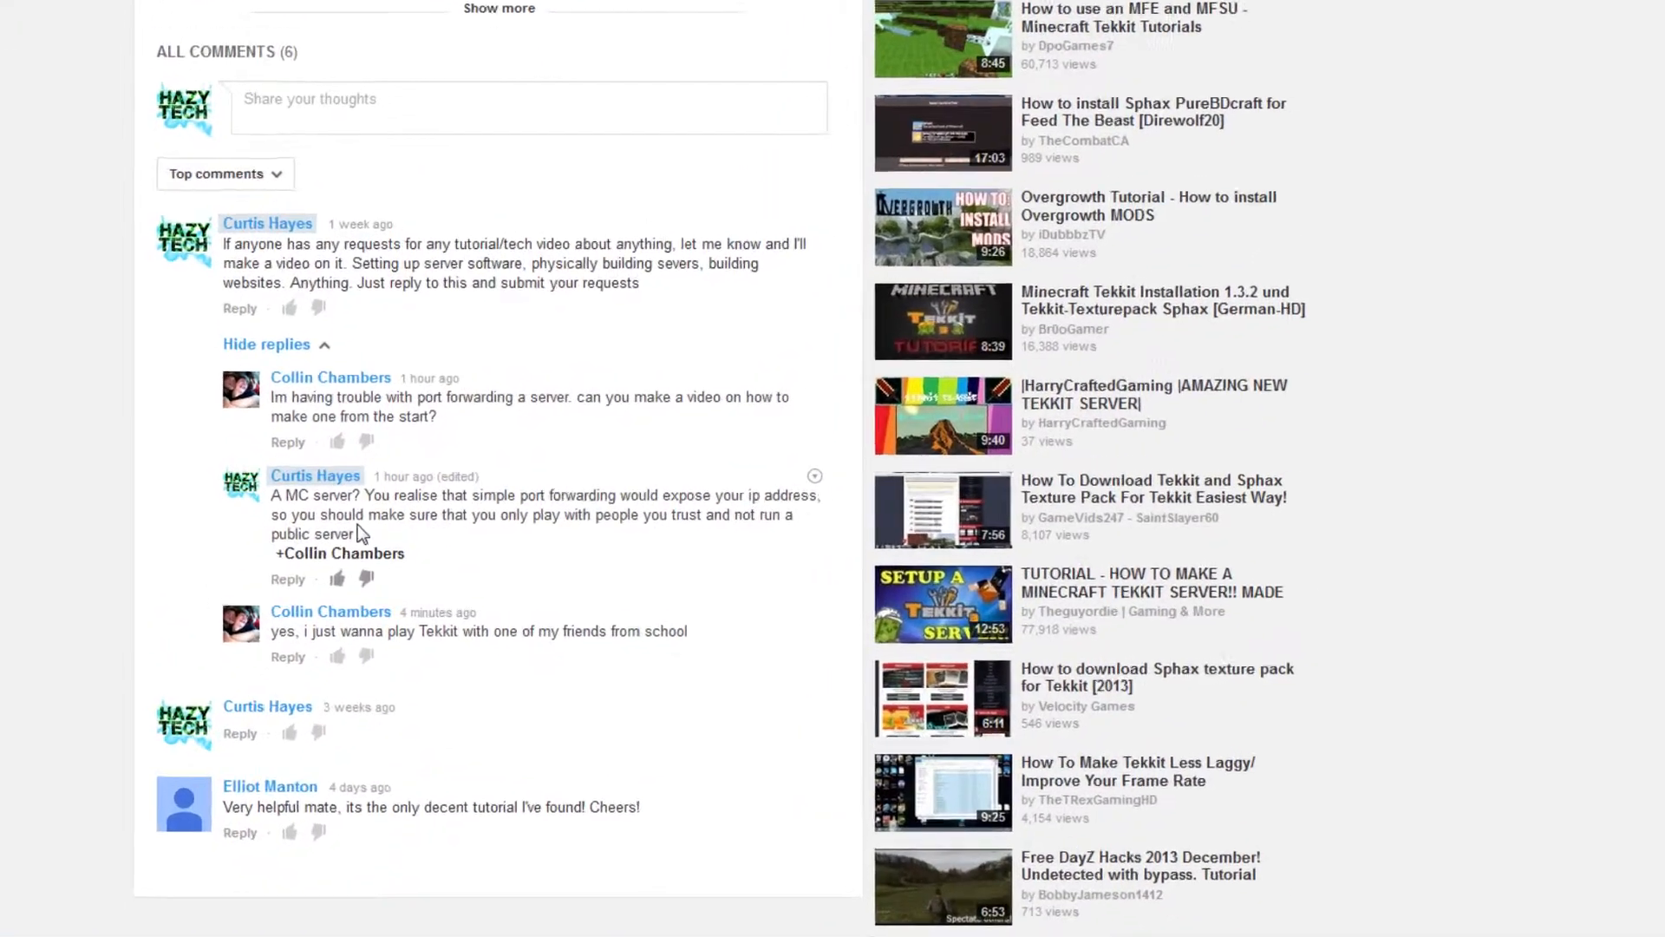
Step: Highlight the comment reply warning that port forwarding exposes the server's IP address, and view the subscriptions page
drag(356, 533, 272, 495)
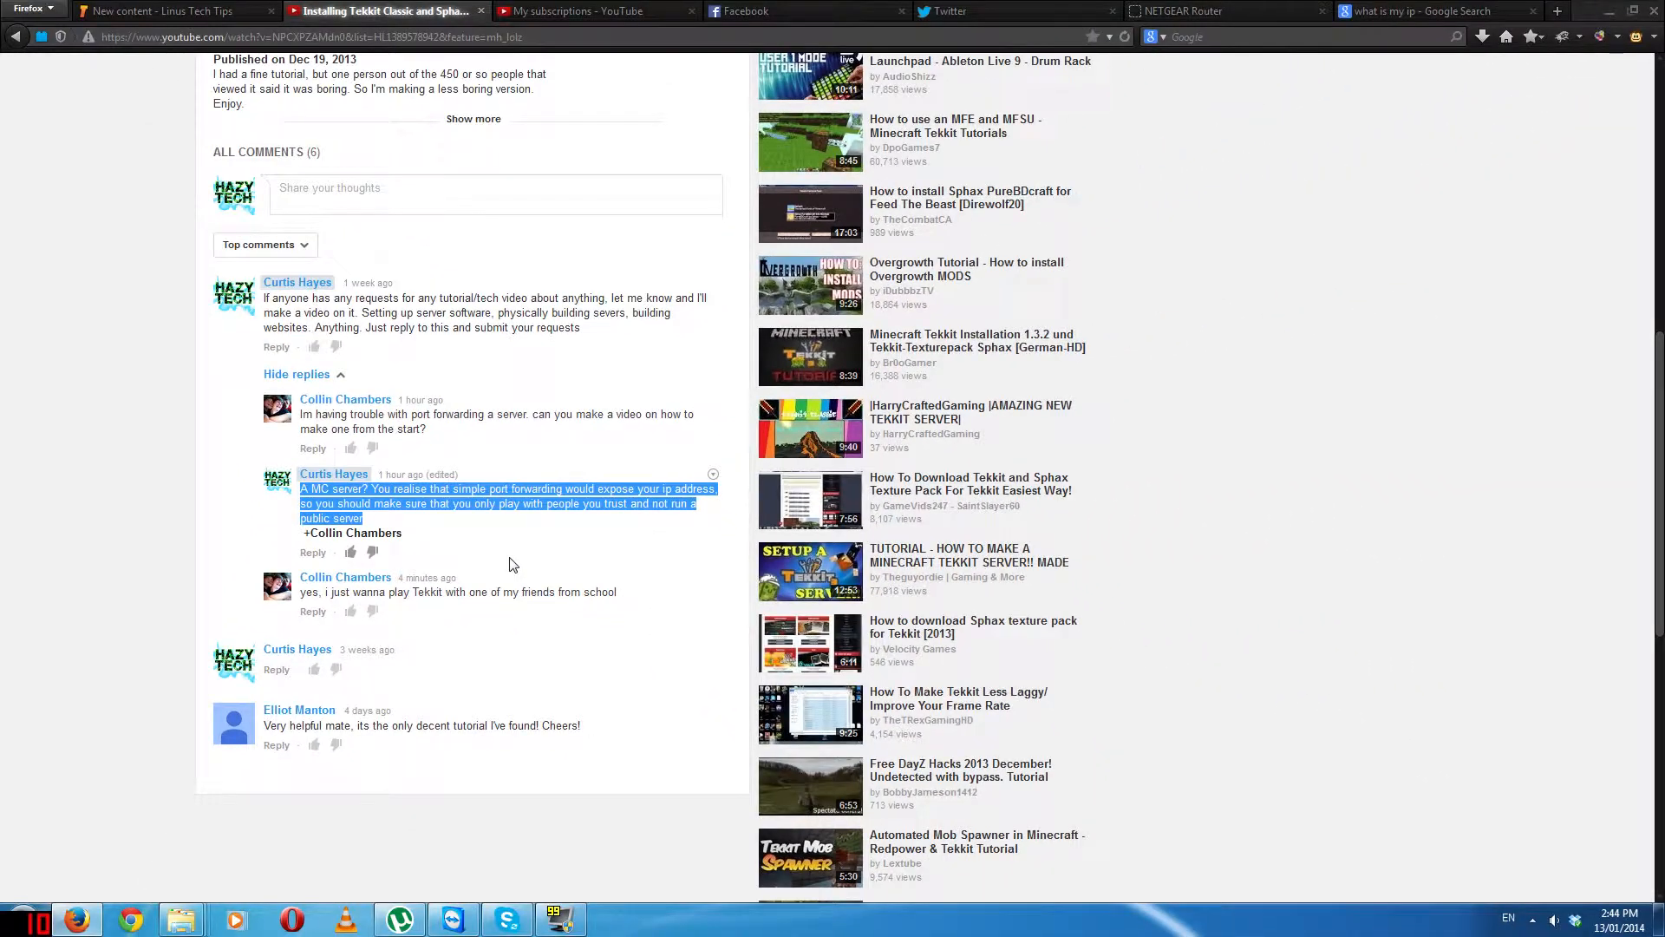
click(577, 10)
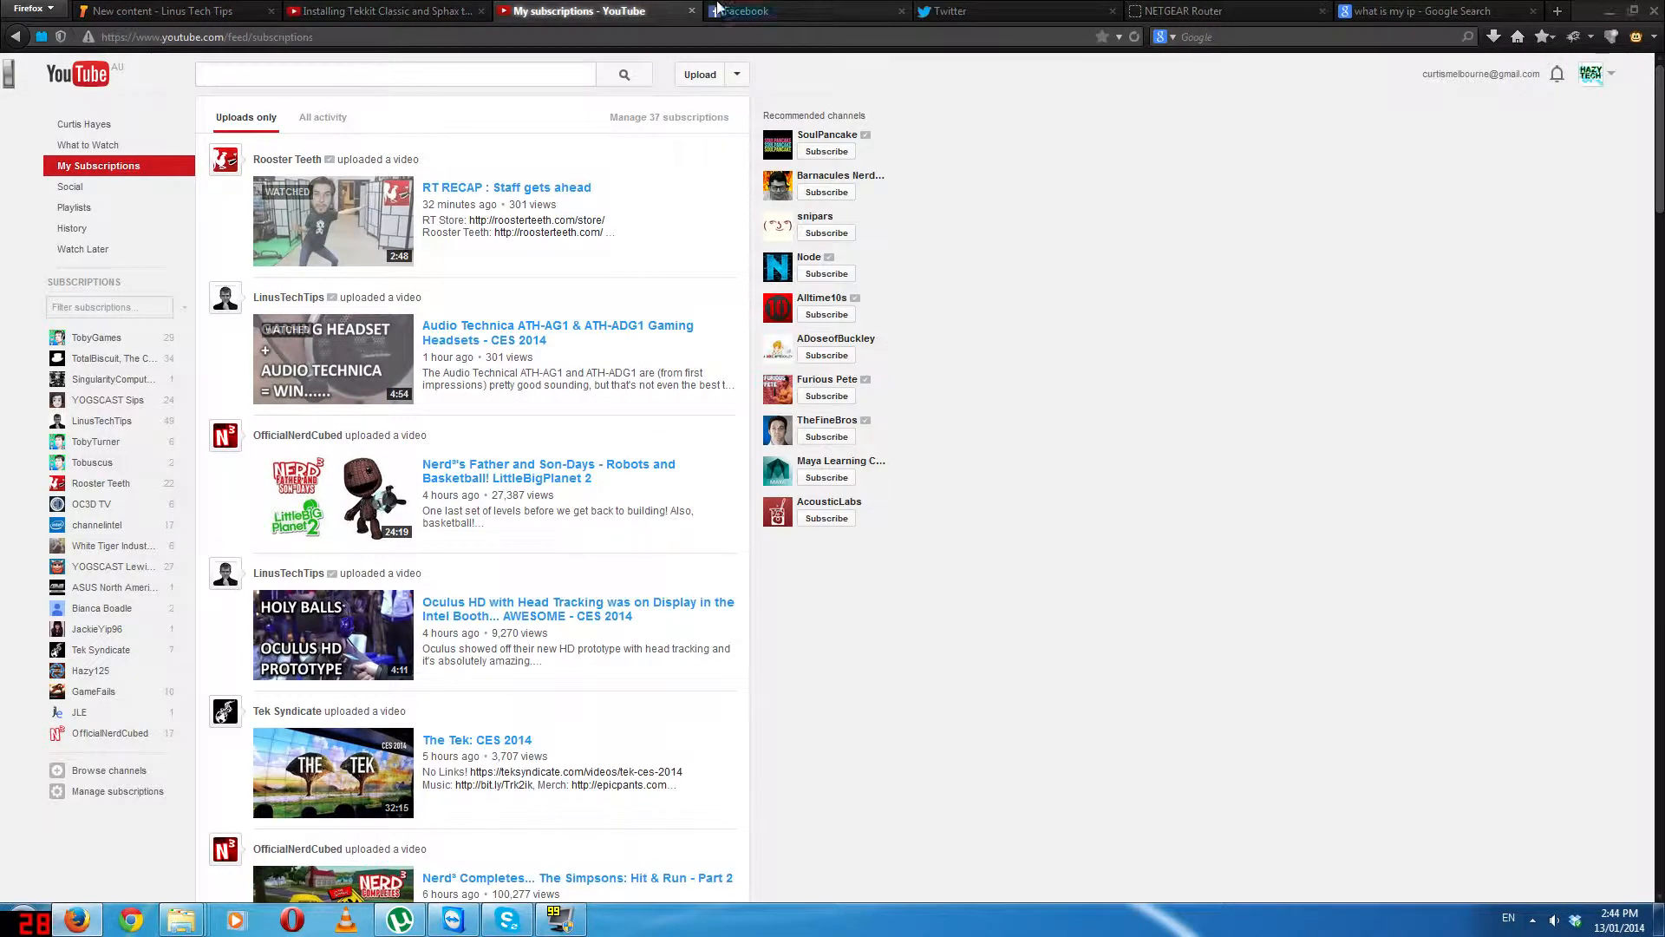
key(ctrl+l)
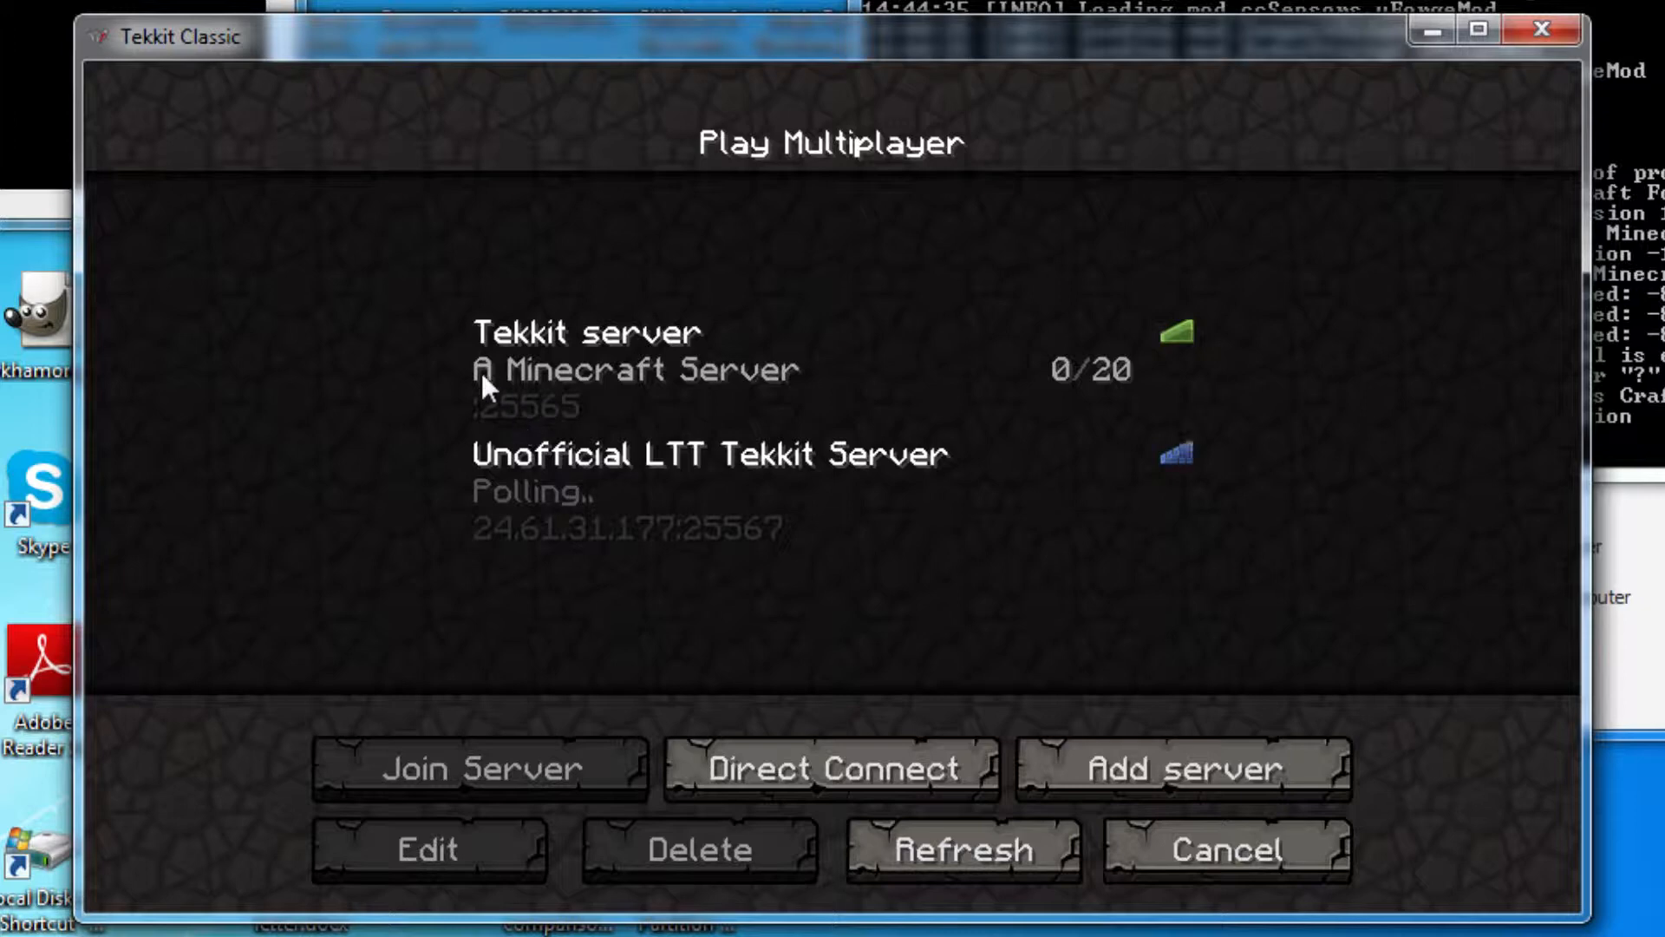
Step: Switch to Tekkit Classic, join the saved "Tekkit server" and move around briefly in its world
click(559, 393)
click(547, 770)
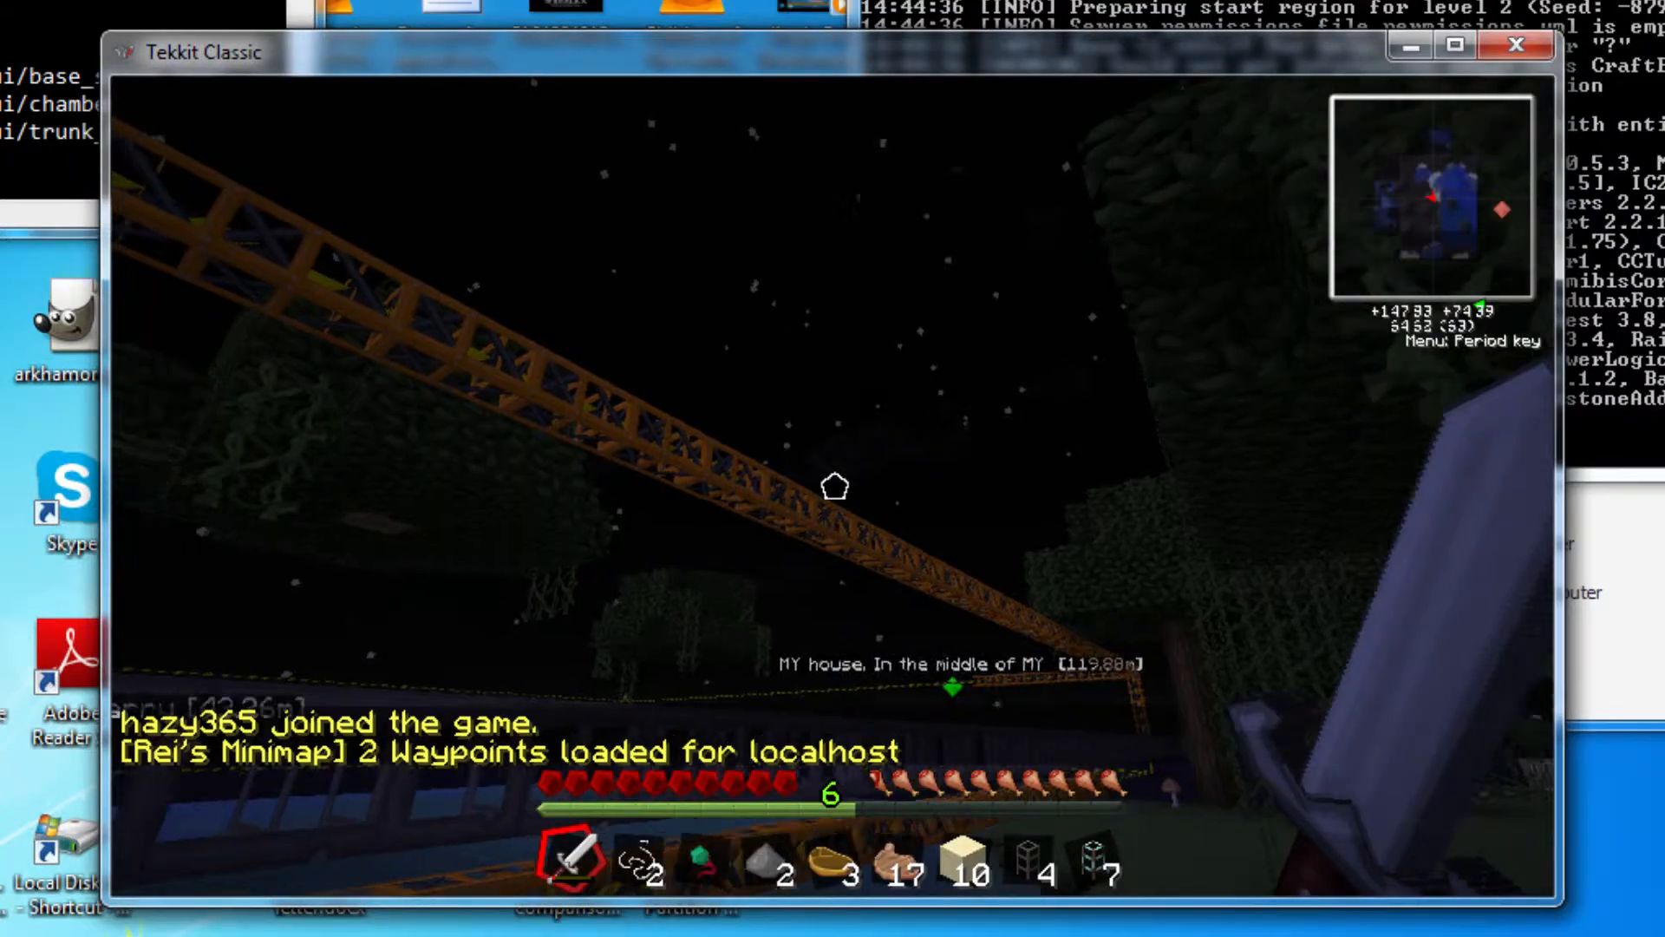
key(w)
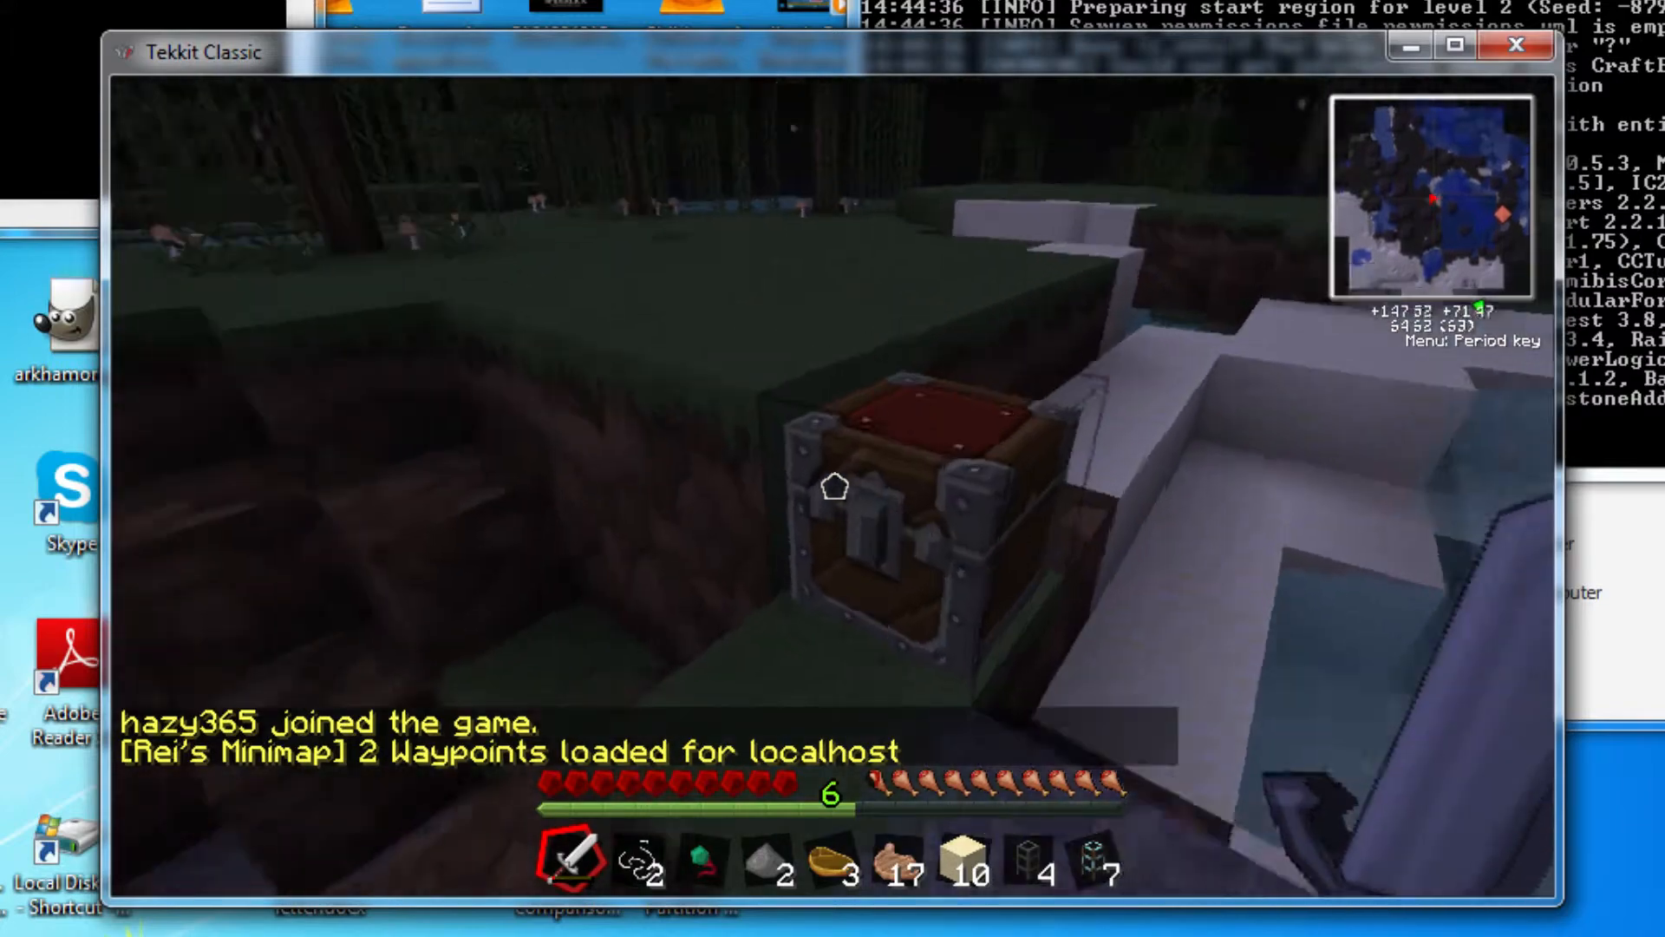
key(space)
key(w)
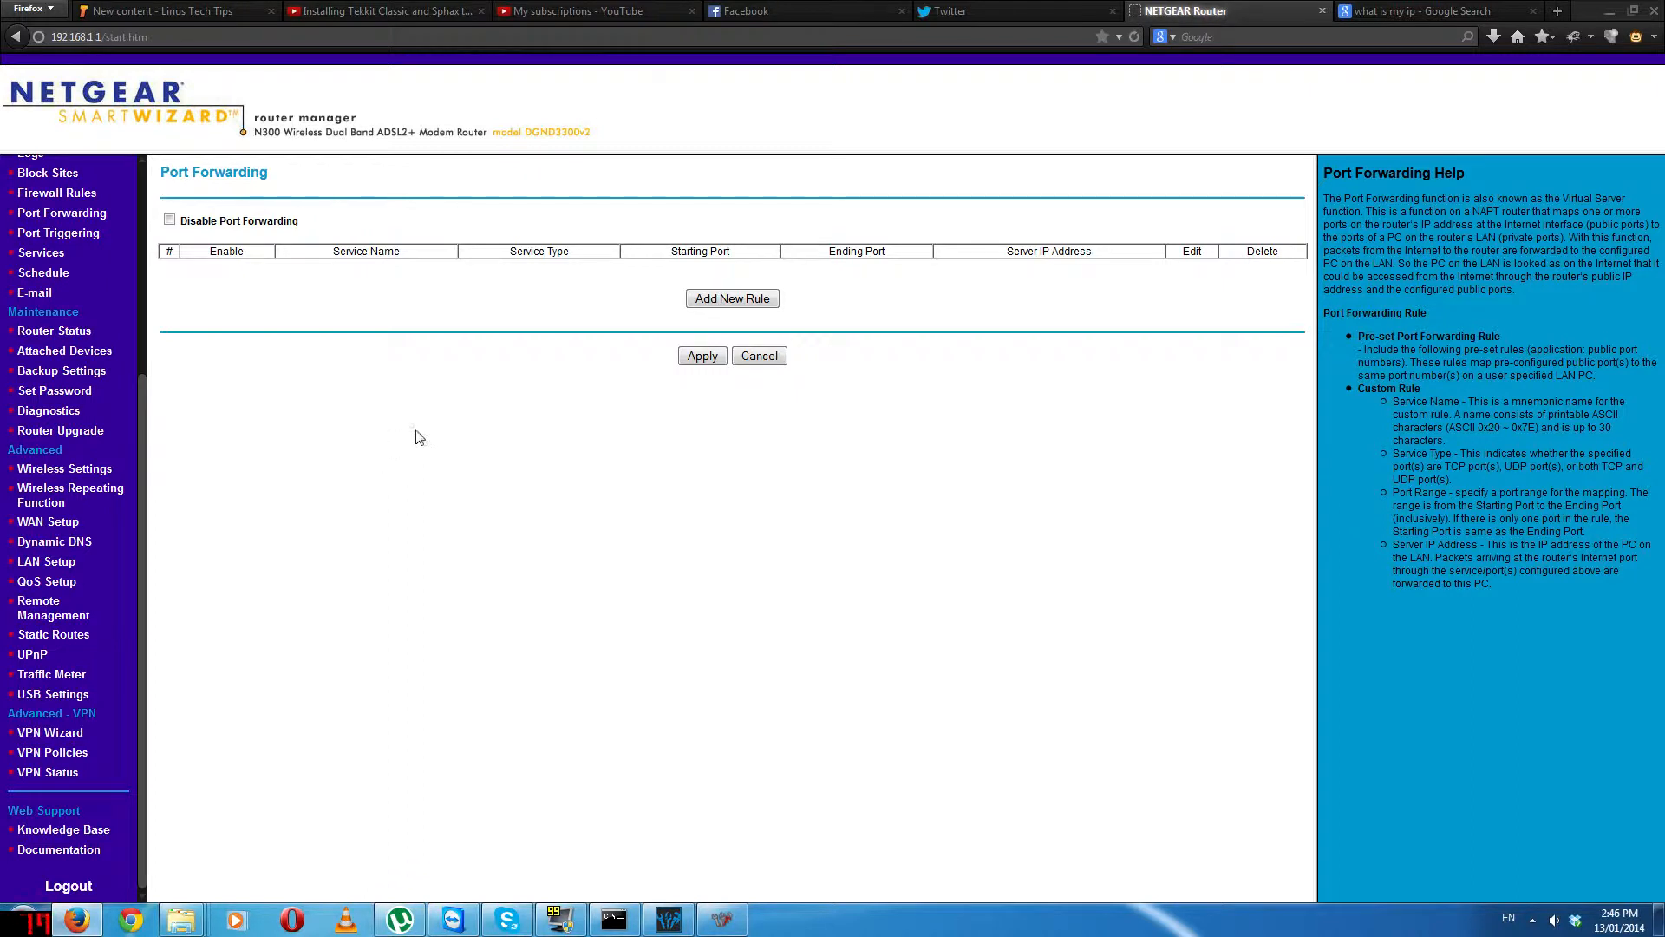
Step: Switch to the NETGEAR router manager in Firefox and start a new custom port forwarding rule with service type TCP/UDP
drag(144, 453, 165, 190)
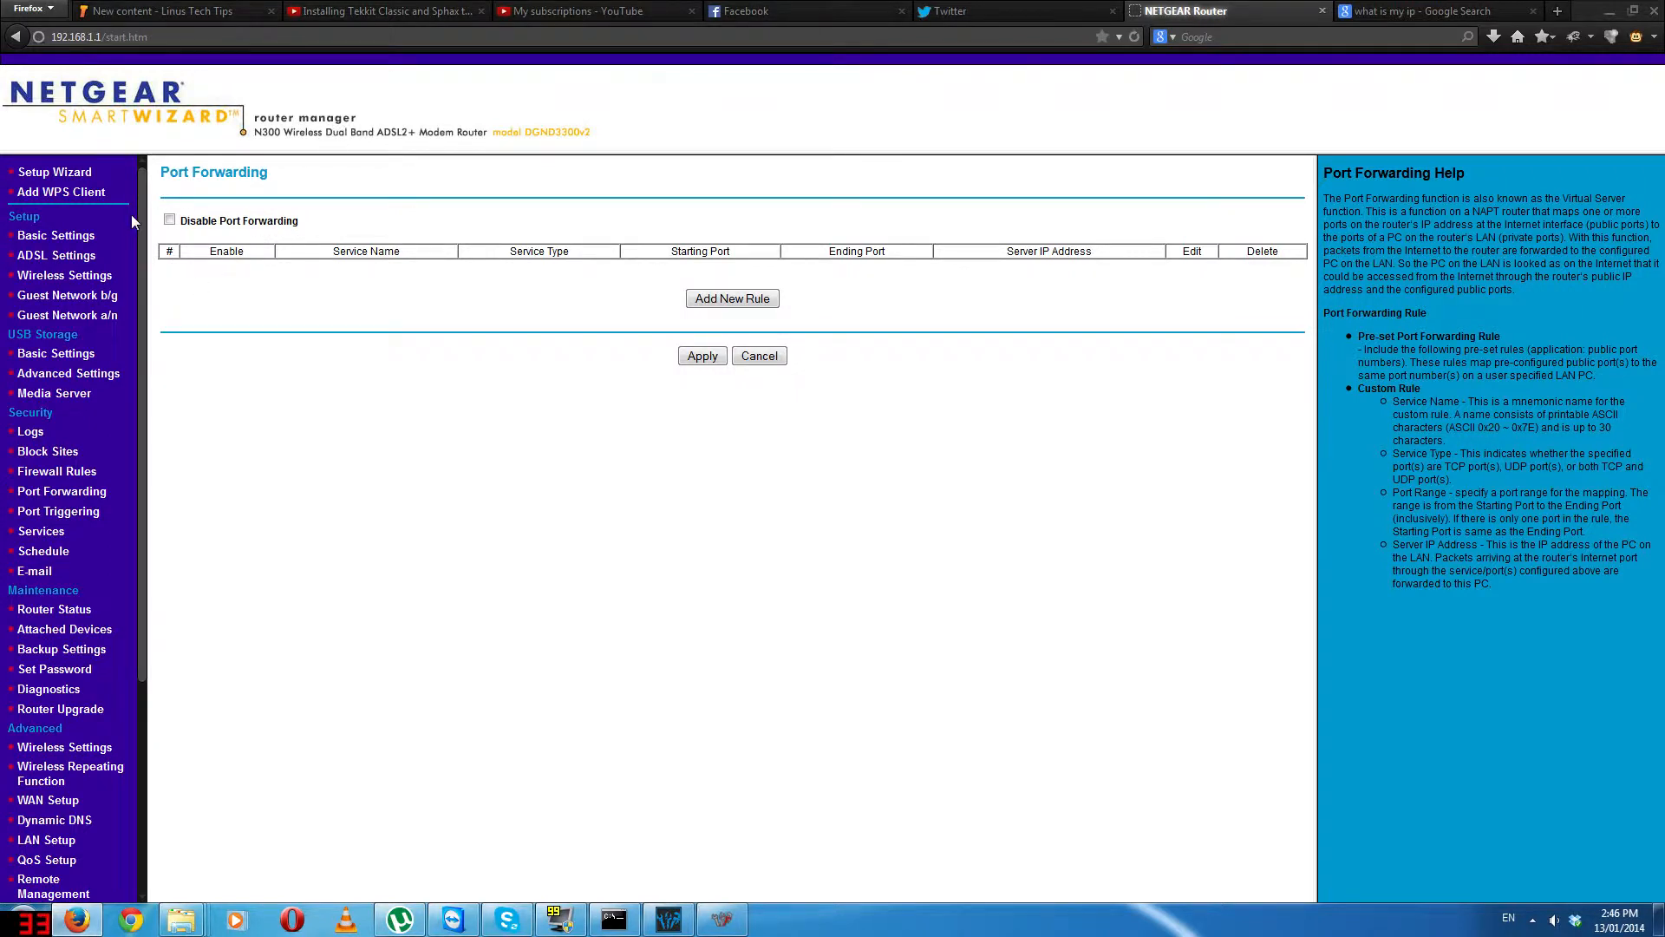
drag(146, 210, 143, 318)
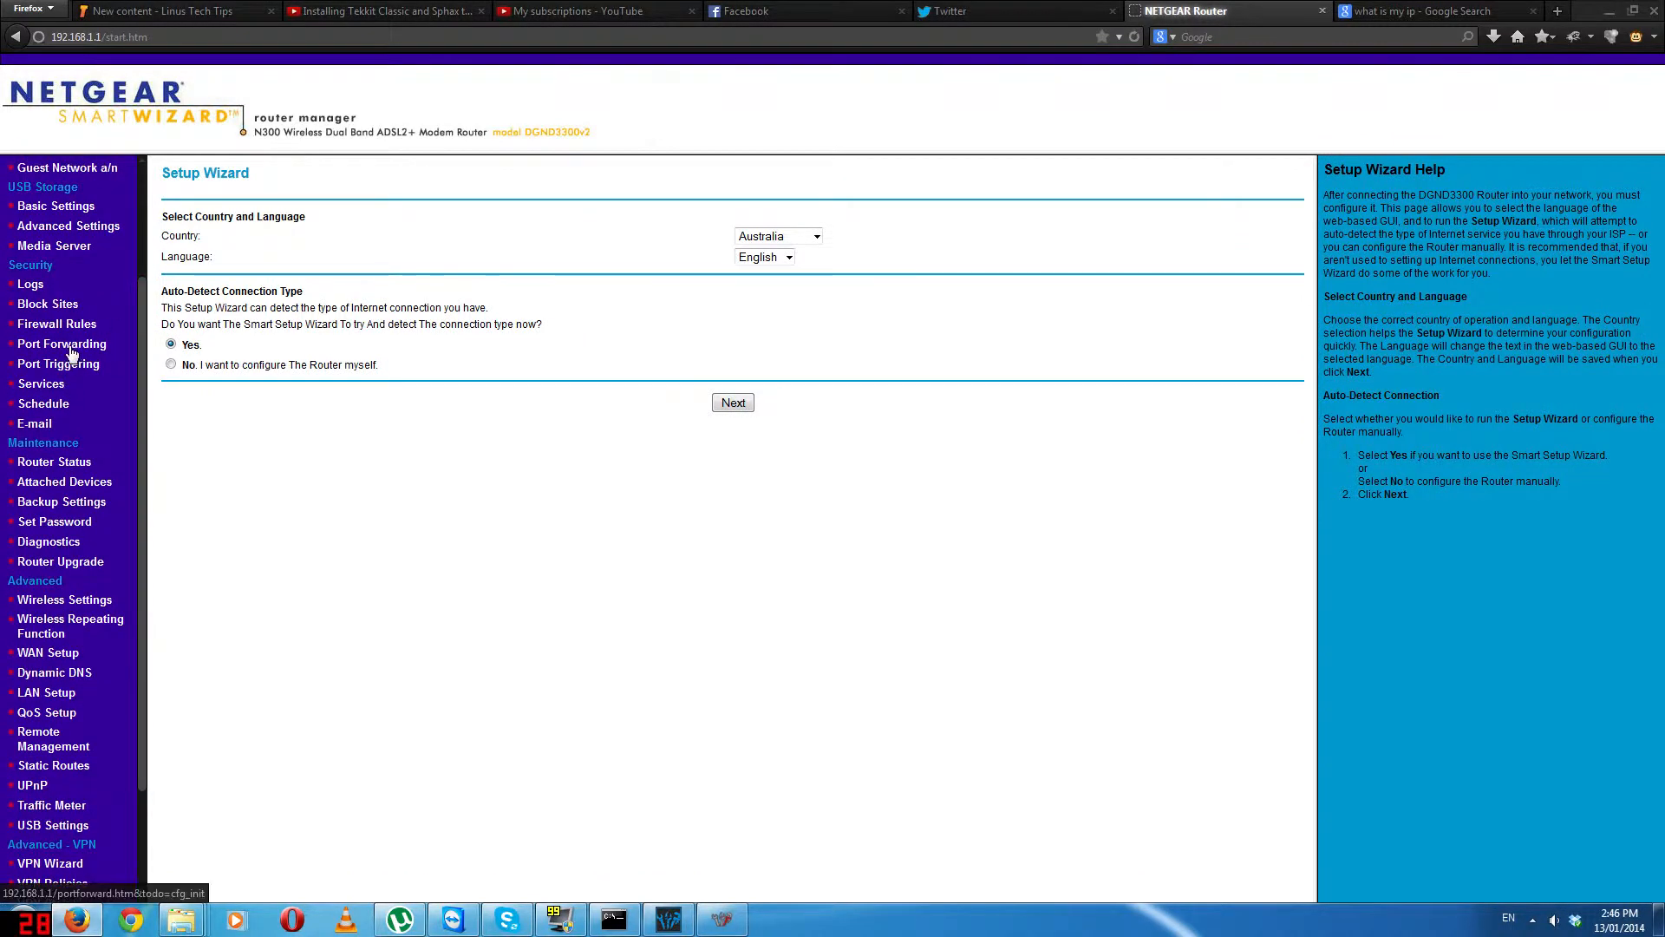
click(72, 350)
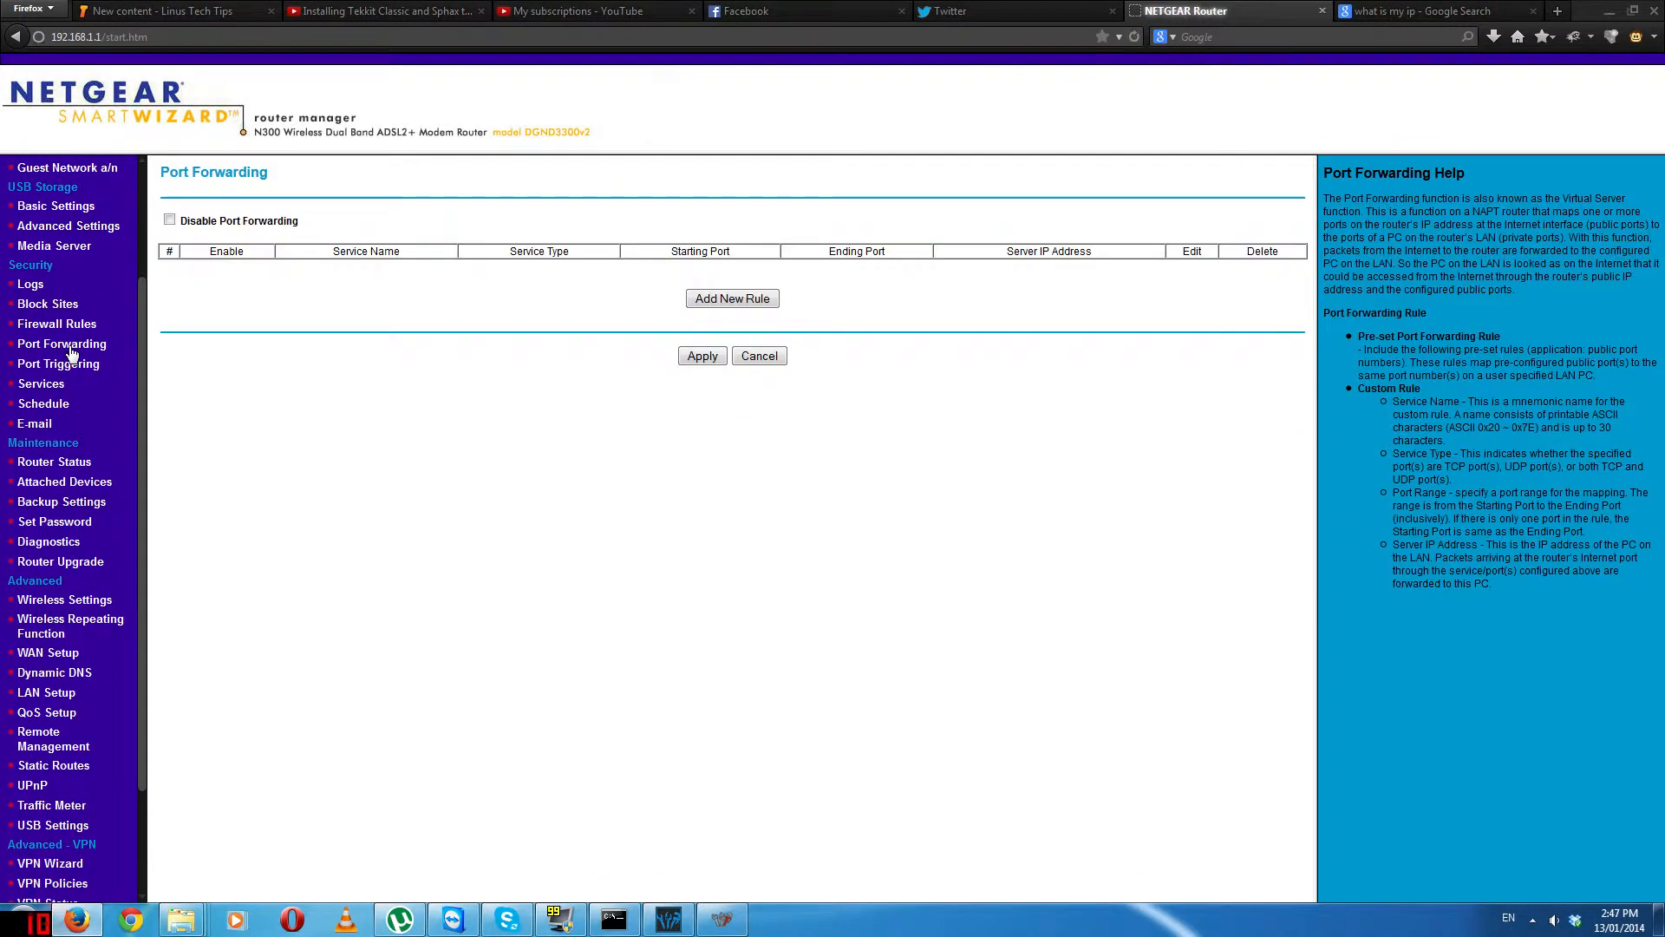
click(742, 301)
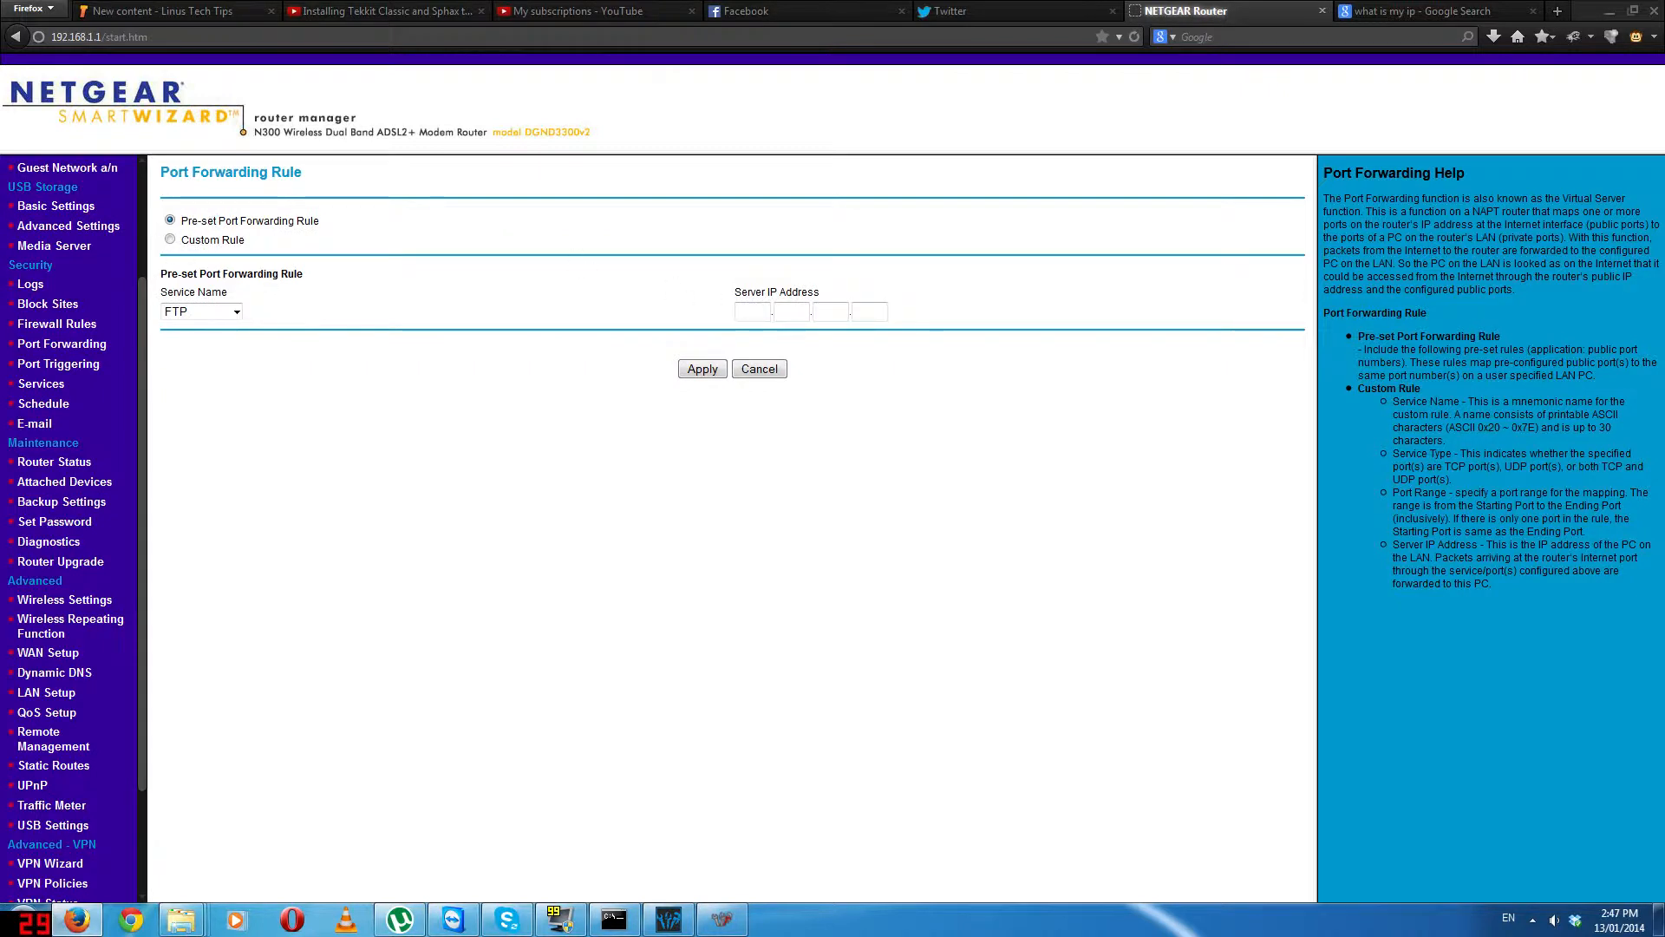
click(171, 240)
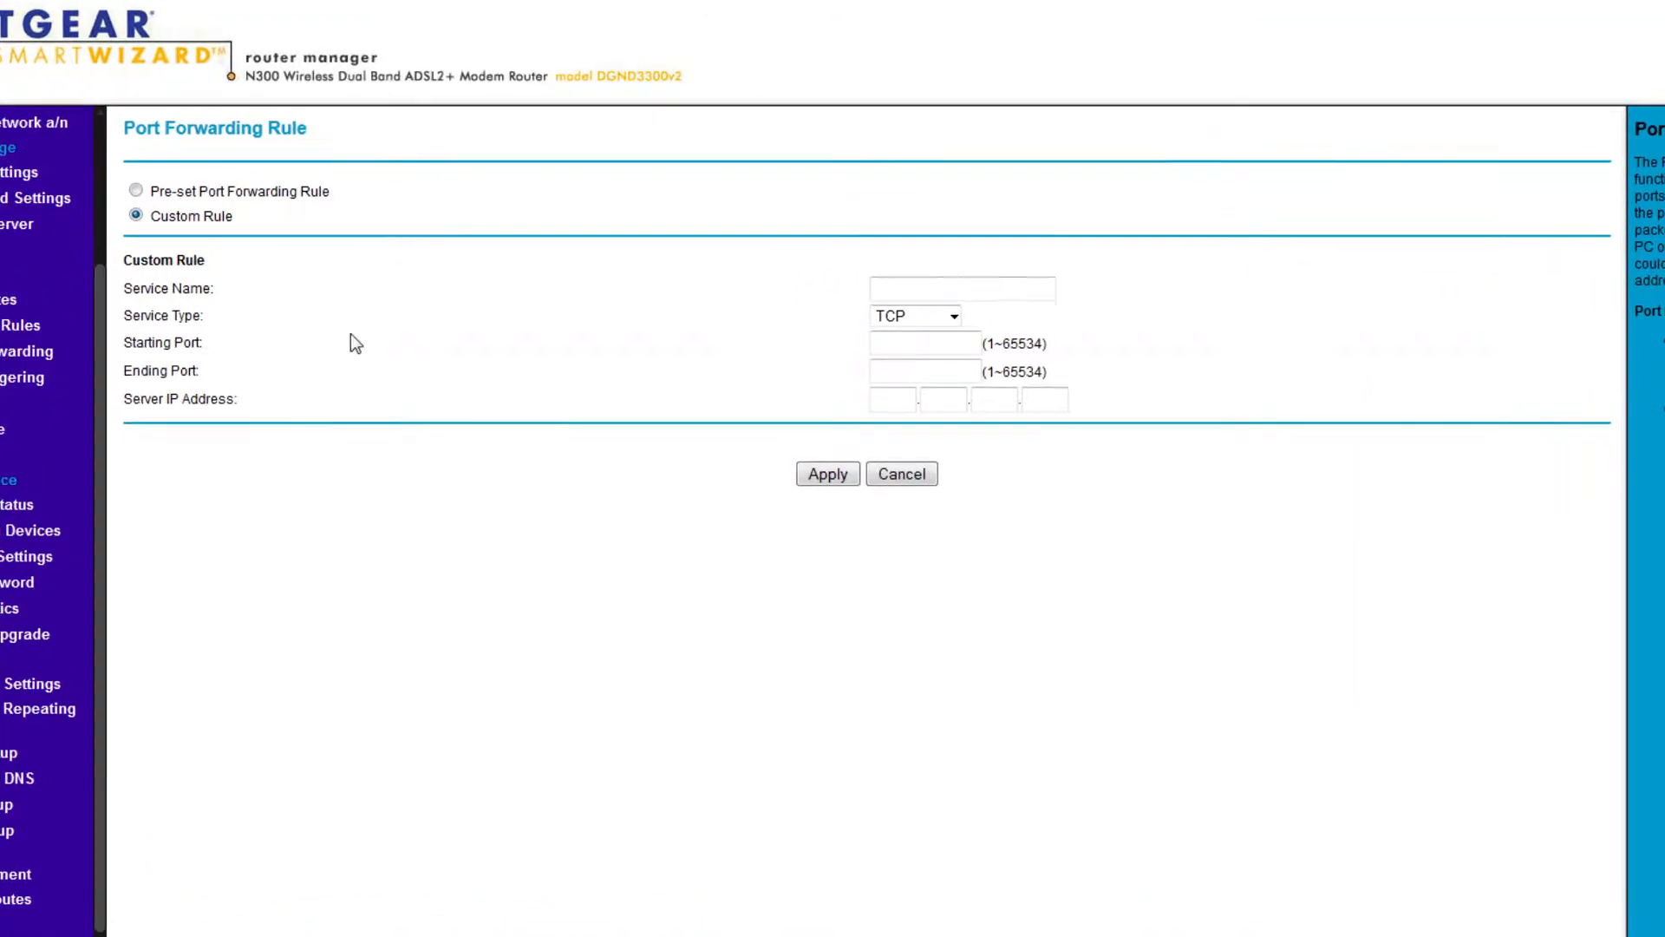
click(1005, 316)
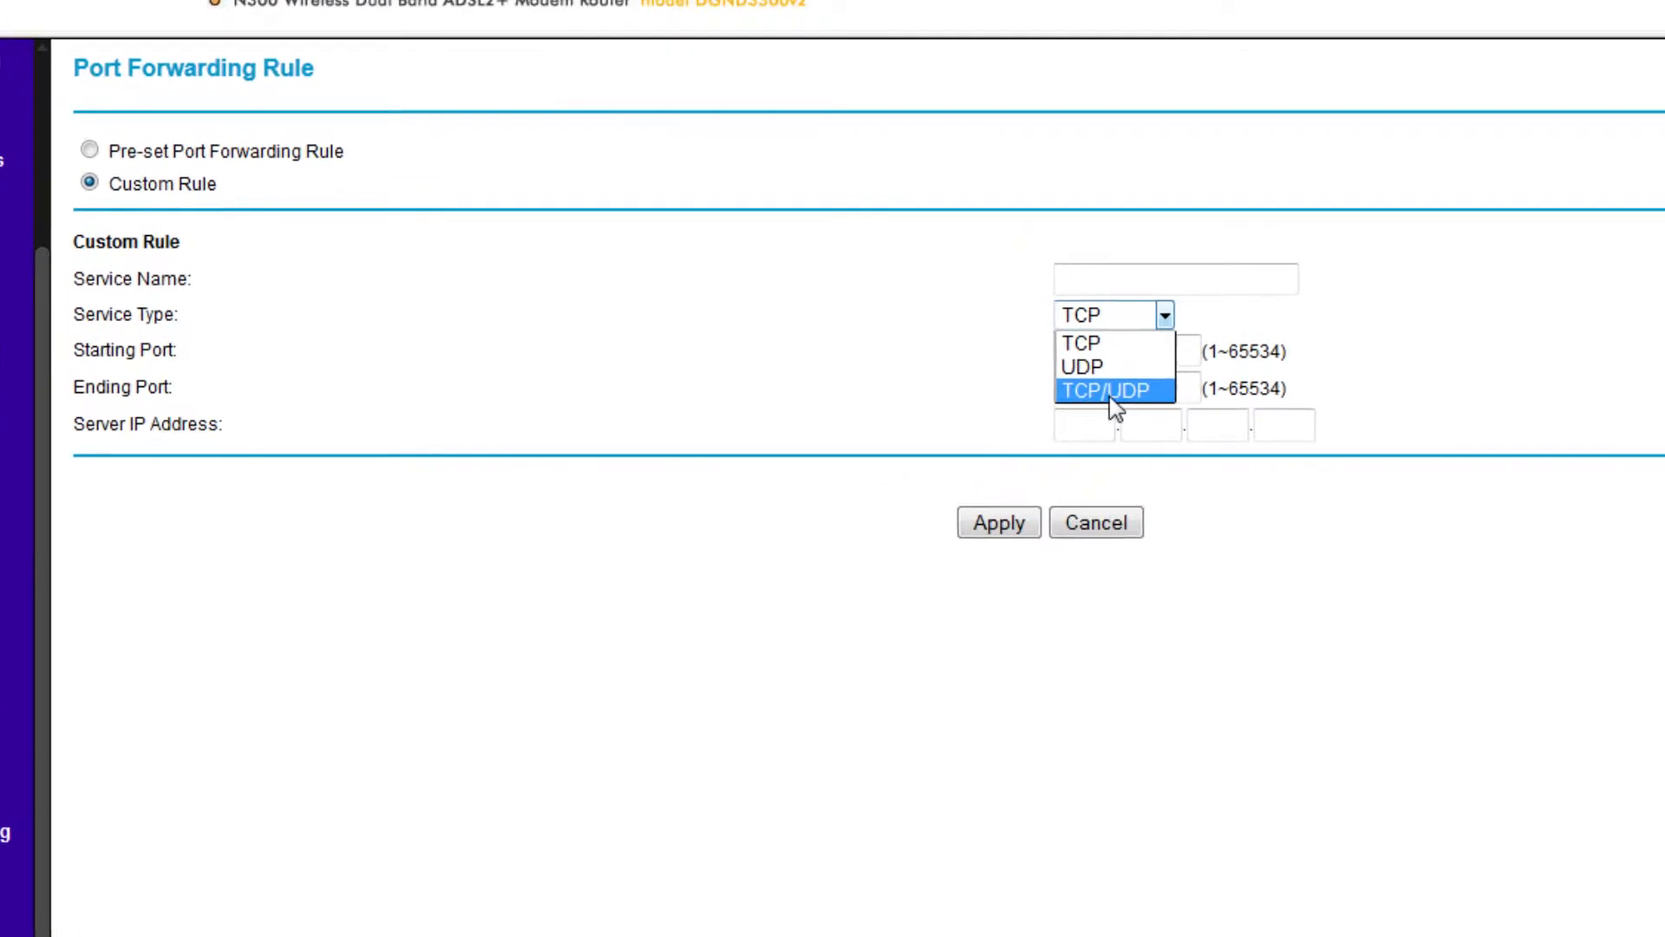
click(1164, 397)
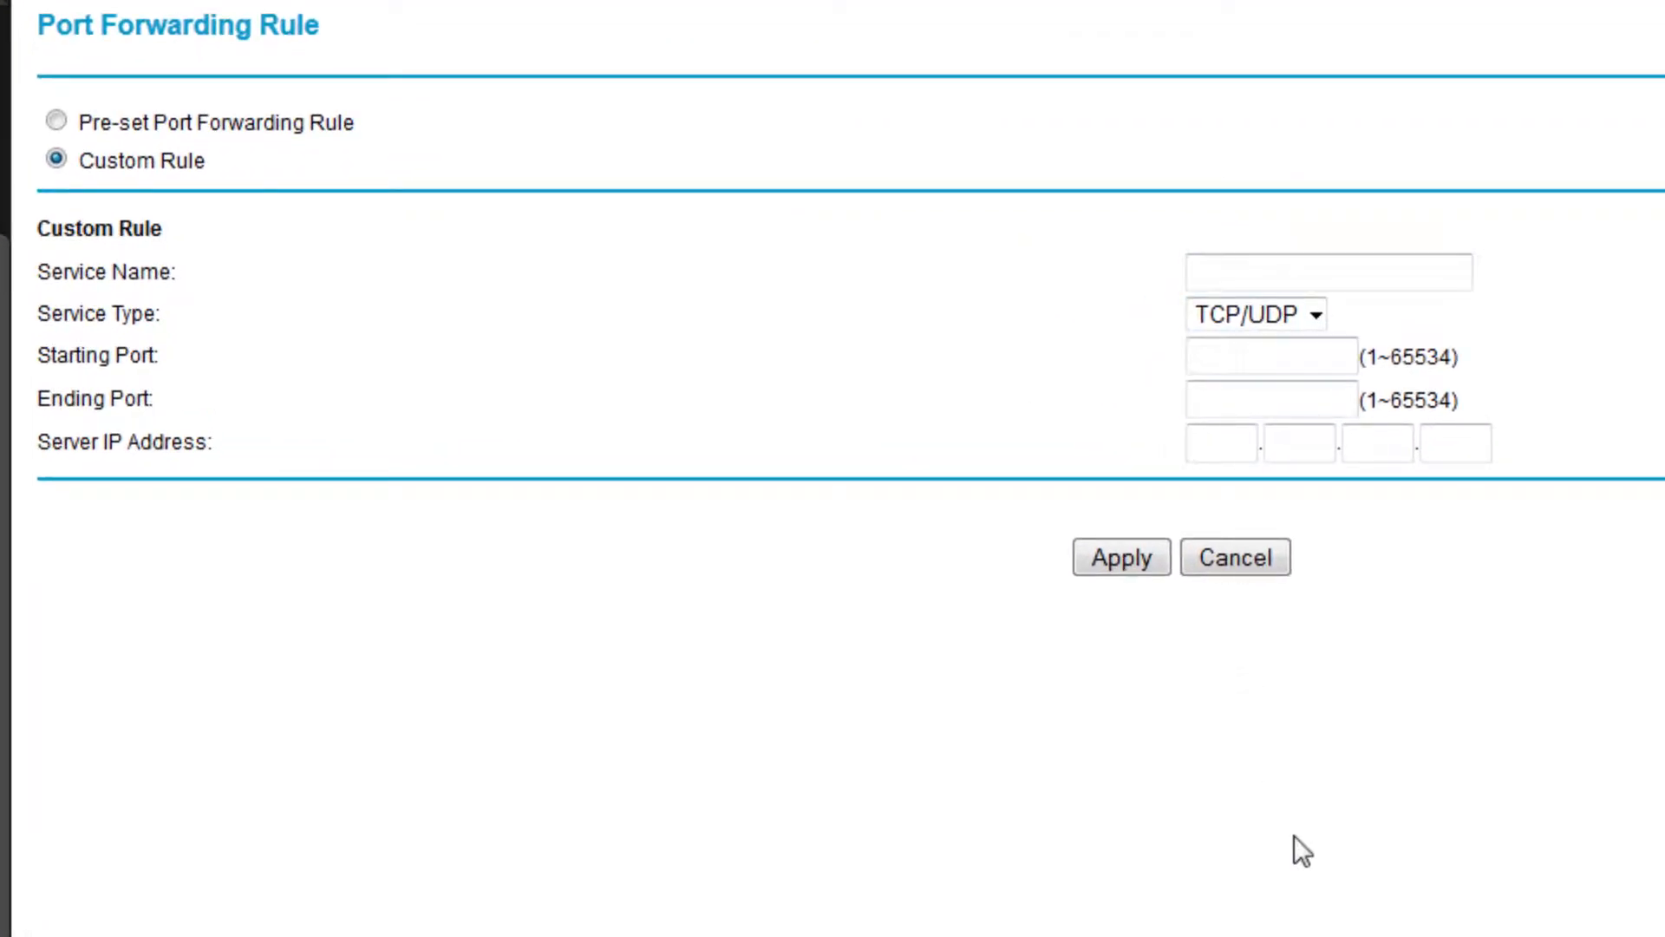
Step: Check the server's port in Tekkit Classic's multiplayer list and set the rule's starting and ending ports to 25565
key(alt+Tab)
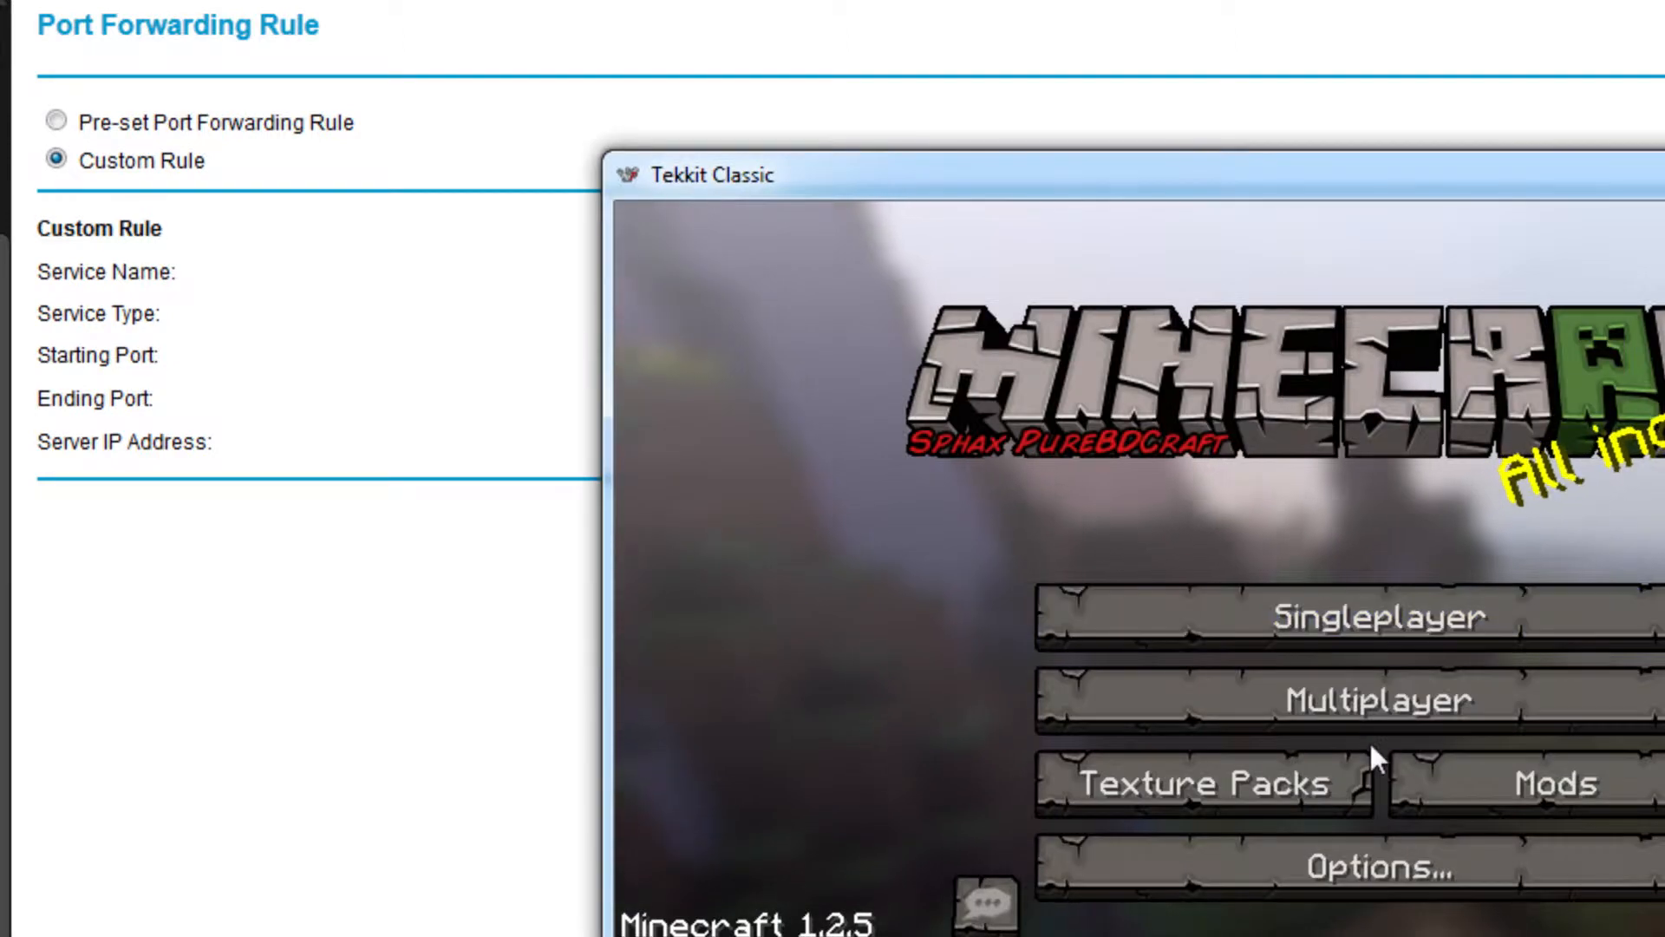
click(1384, 702)
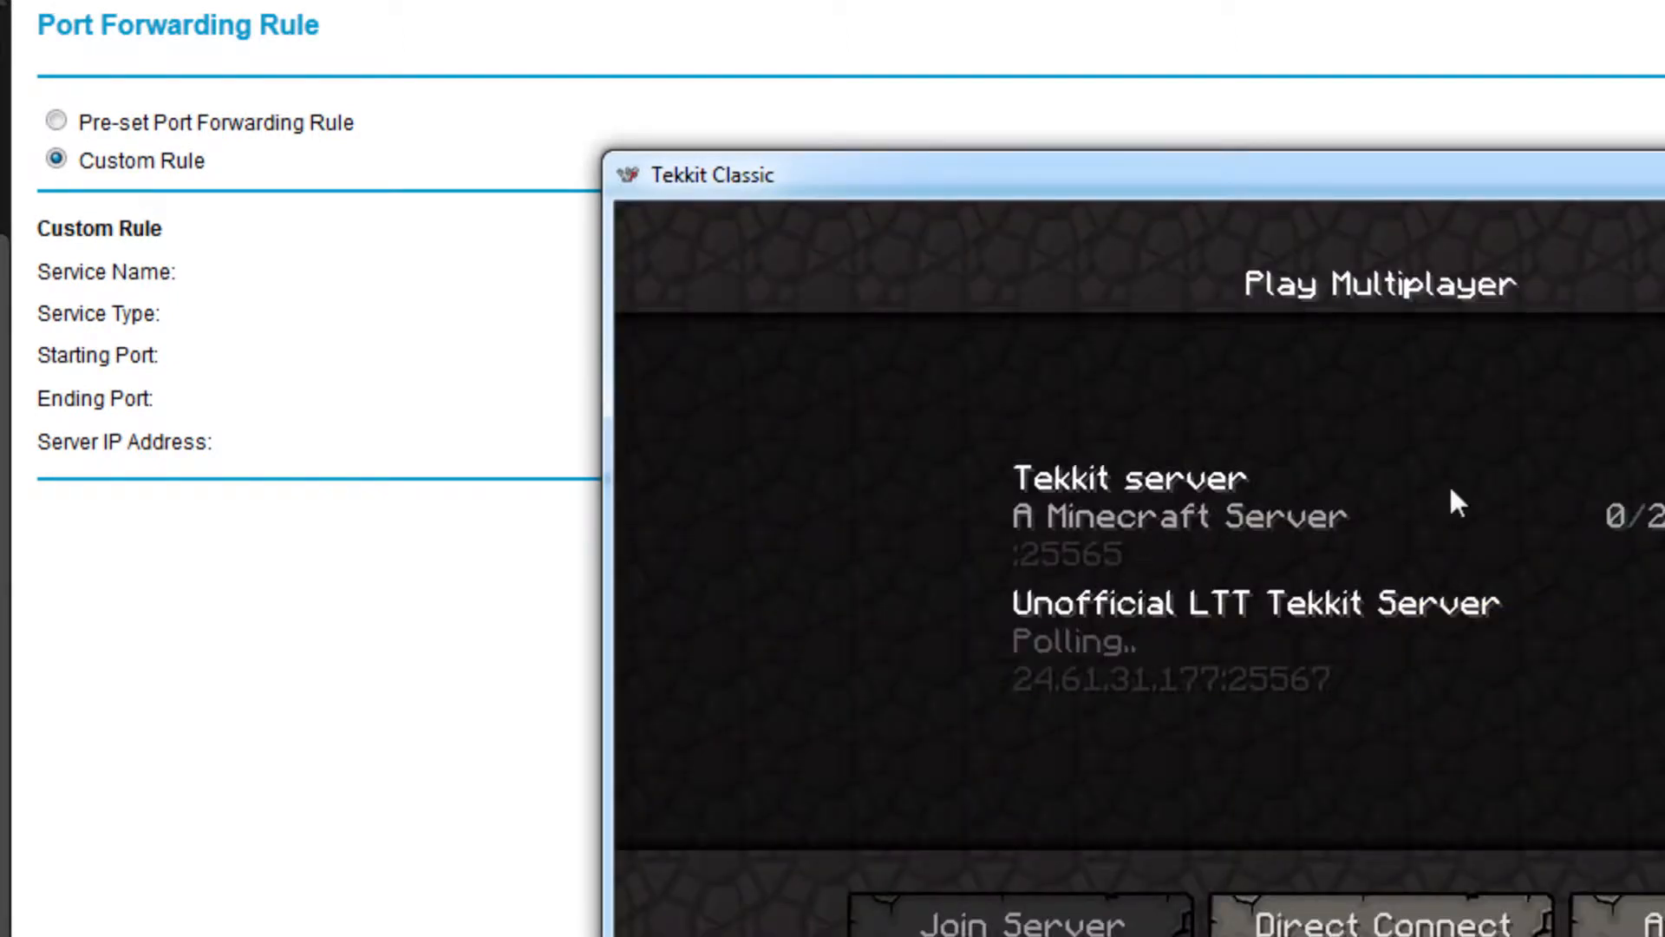
key(super+Down)
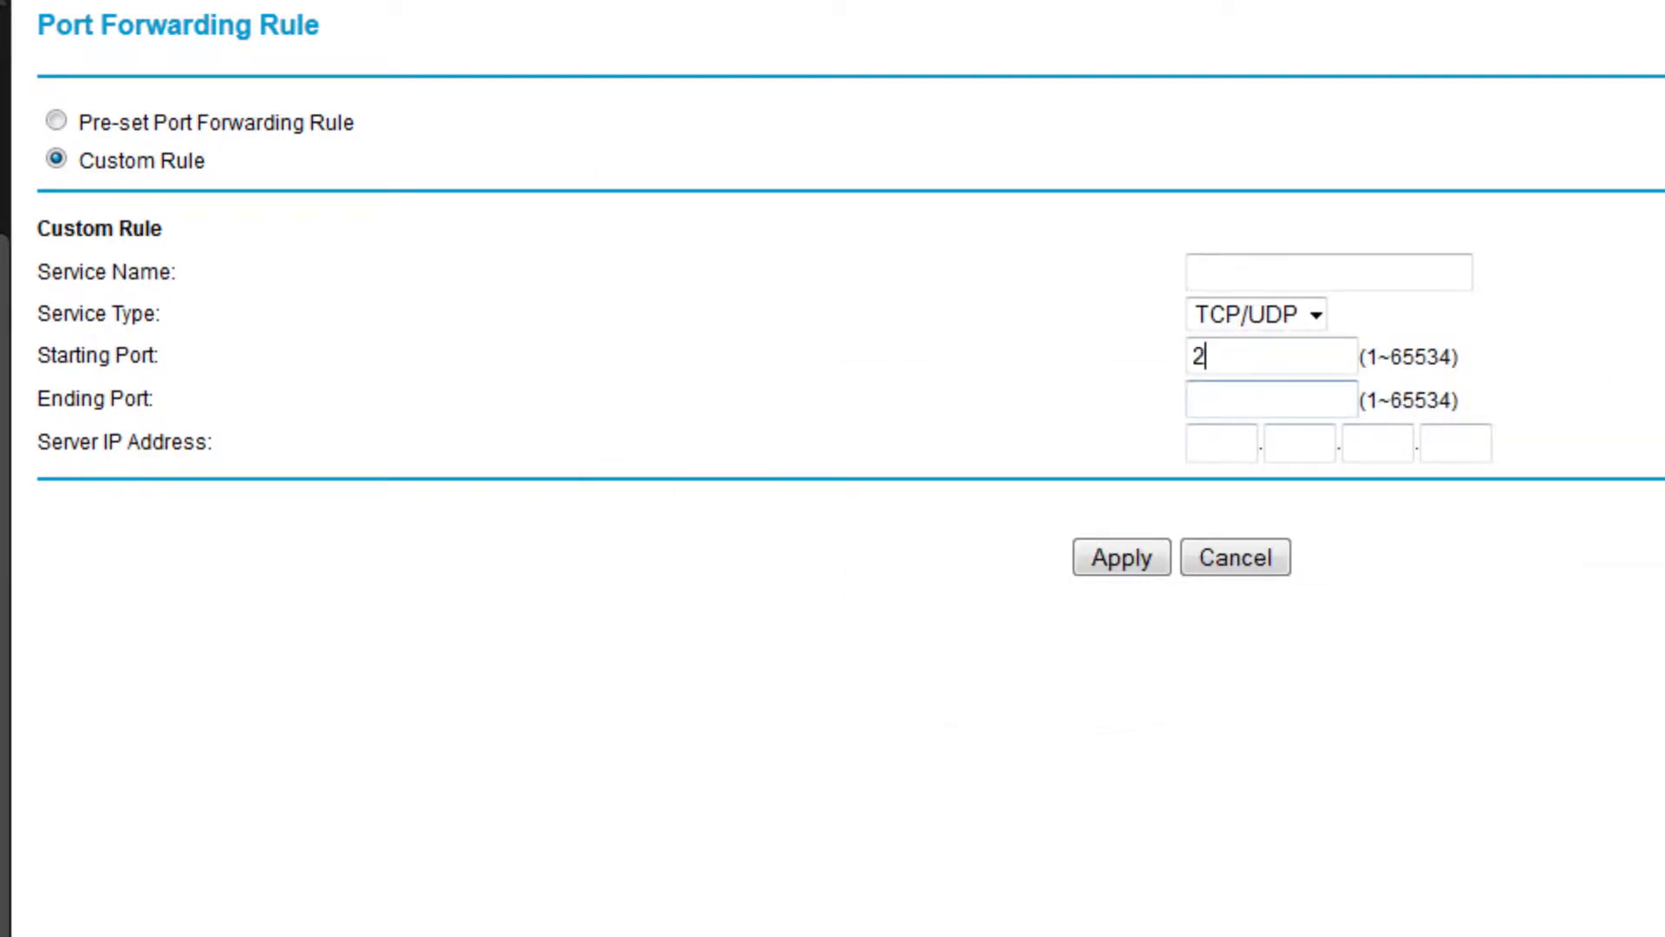
text(25565)
key(Tab)
text(25565)
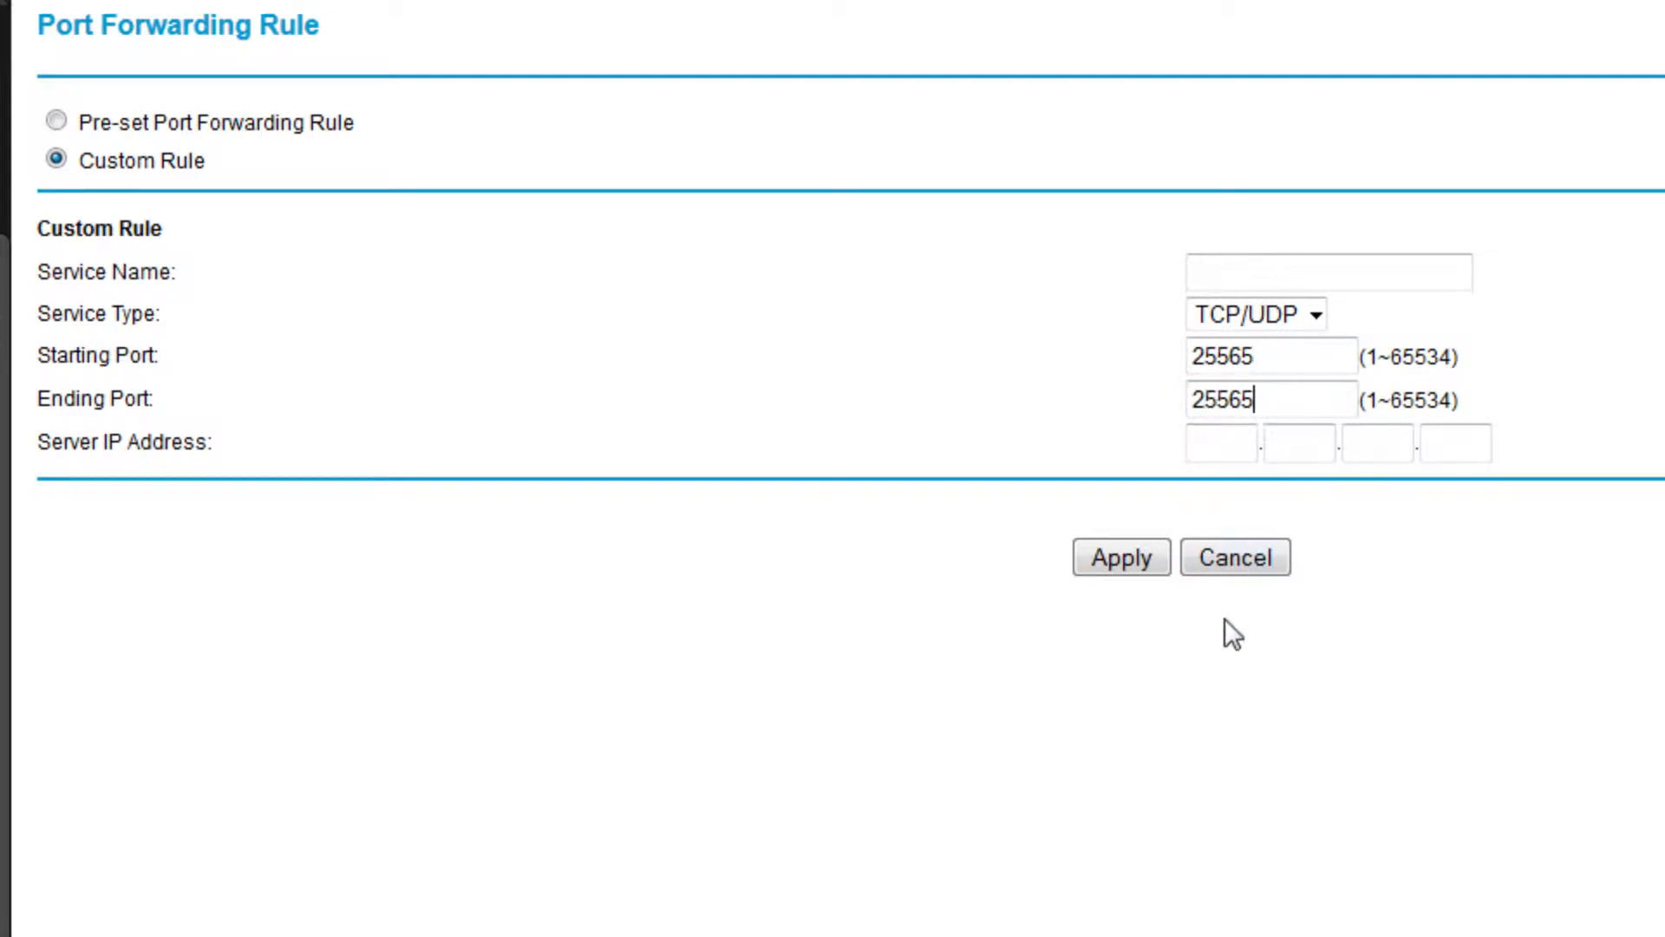
Step: Name the custom rule's service "Tekkit"
click(1328, 272)
text(Tekki)
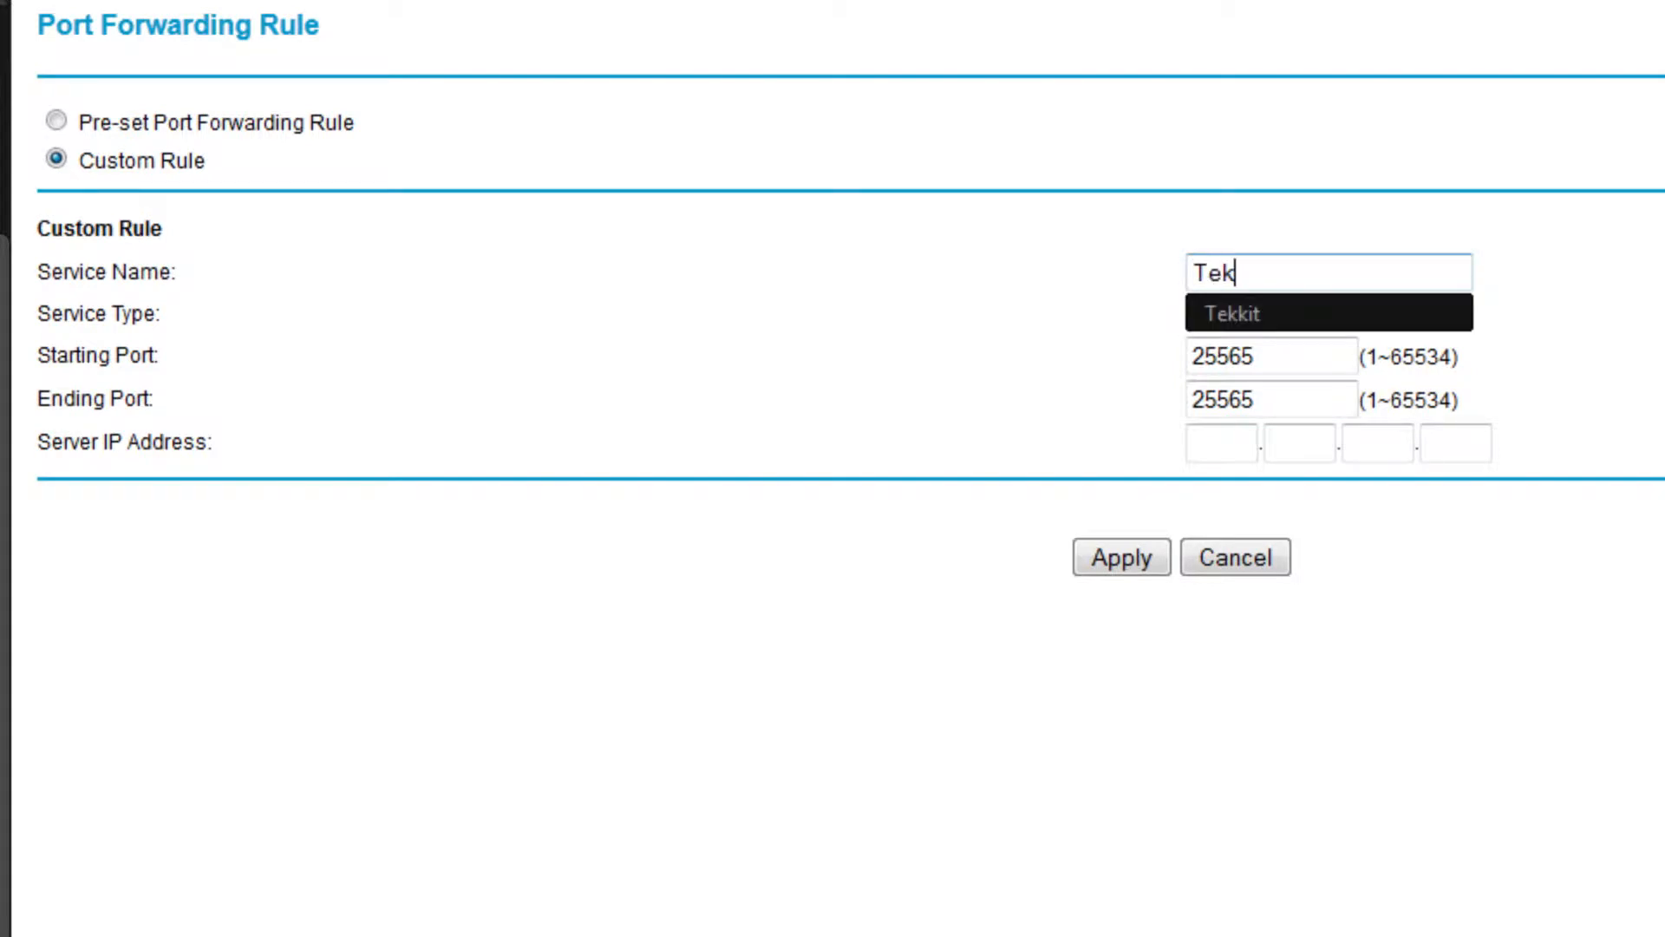
text(t)
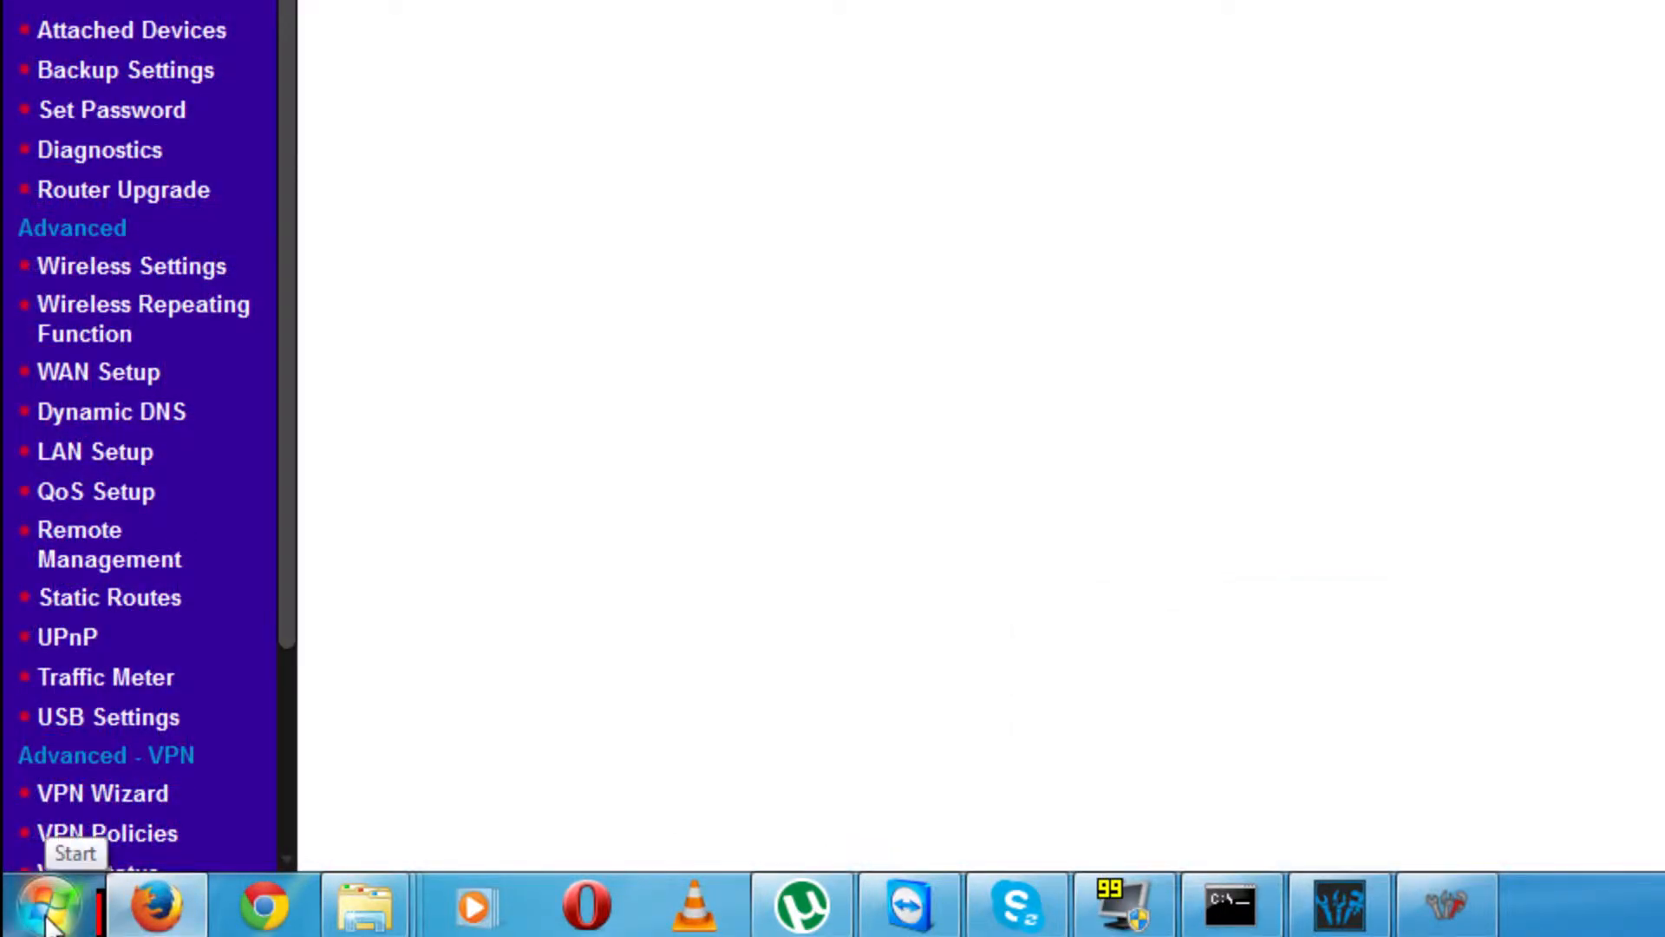
Step: Open a Command Prompt and run ipconfig to look up this computer's IPv4 address
click(47, 924)
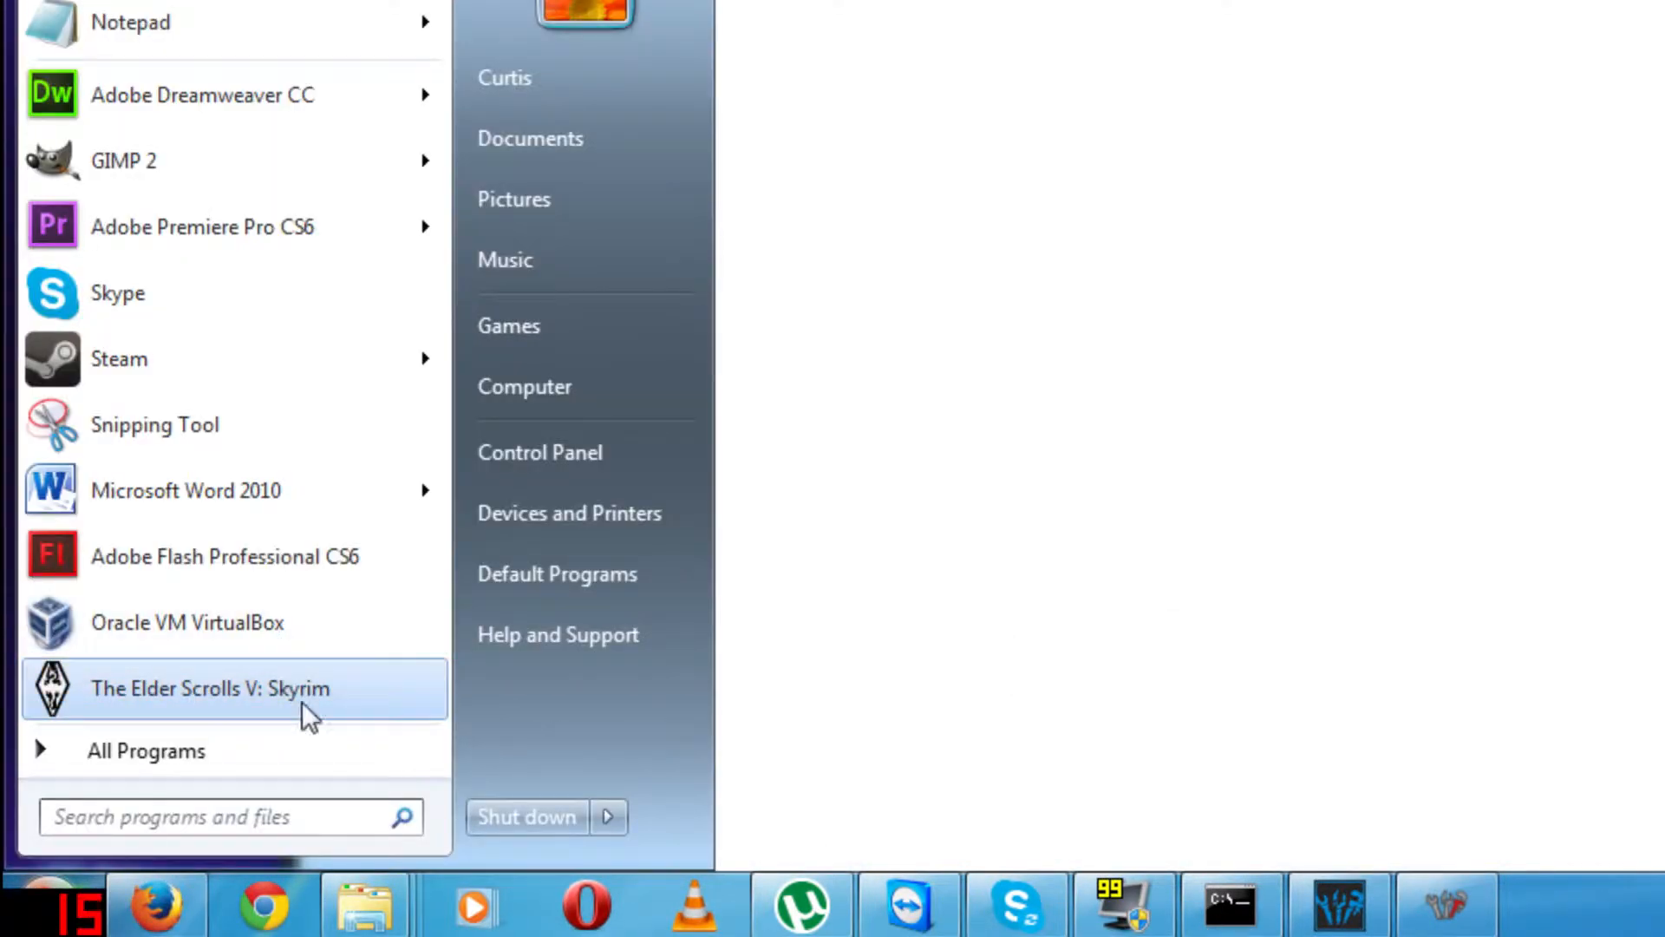
text(cmd)
key(Return)
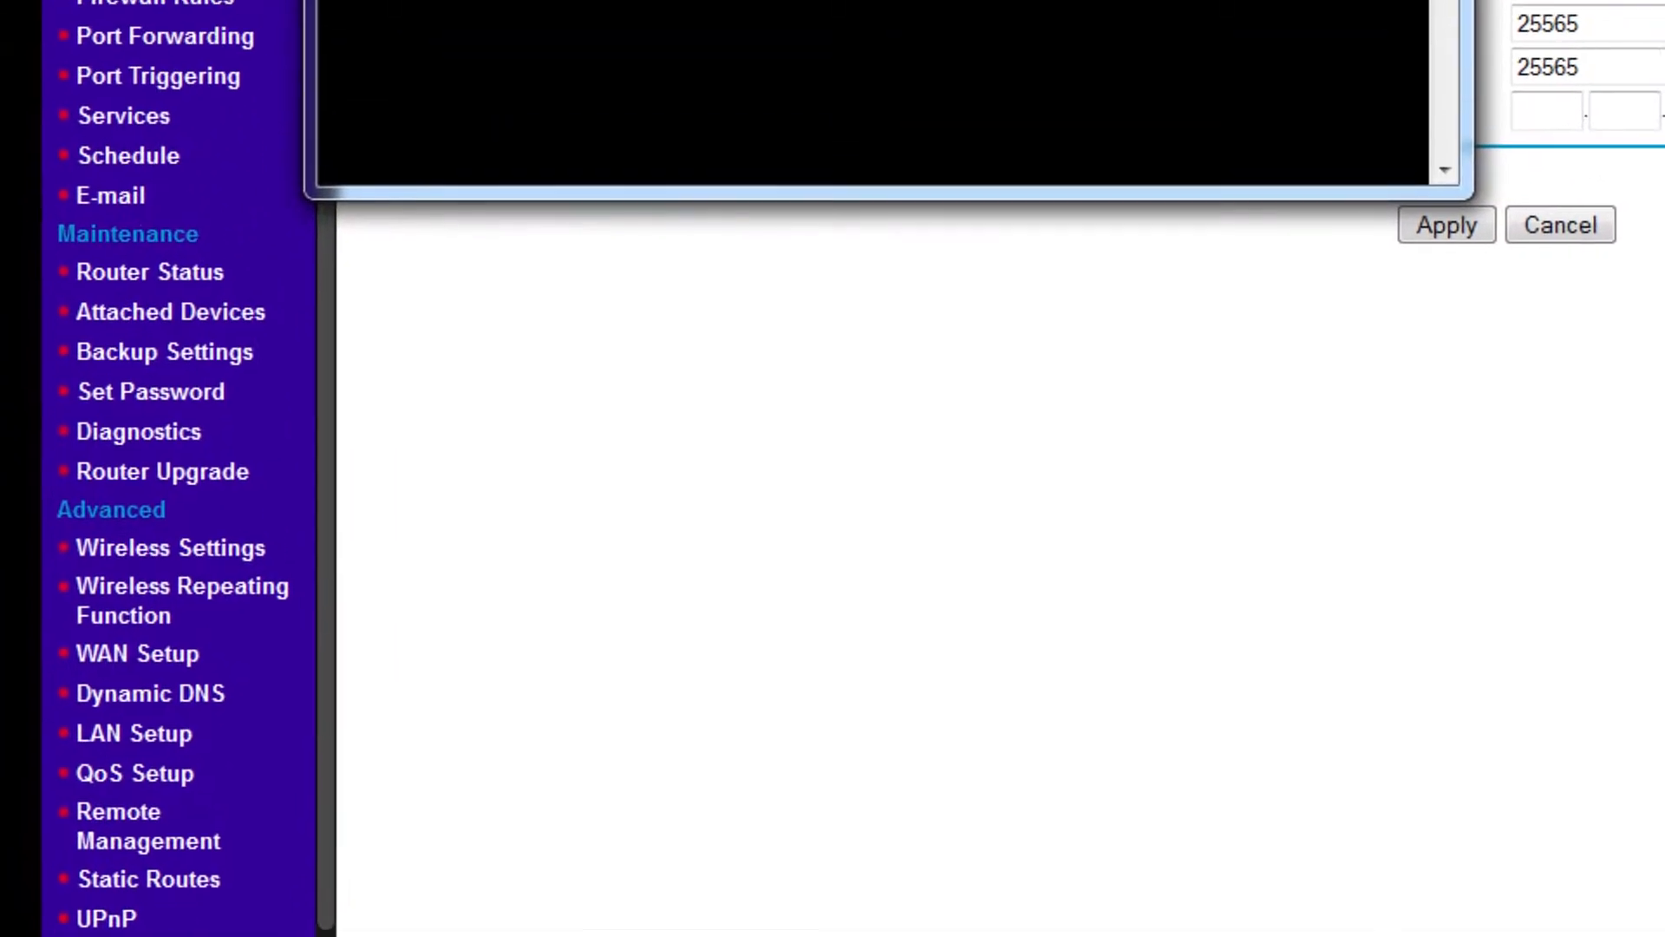
text(ipconfig)
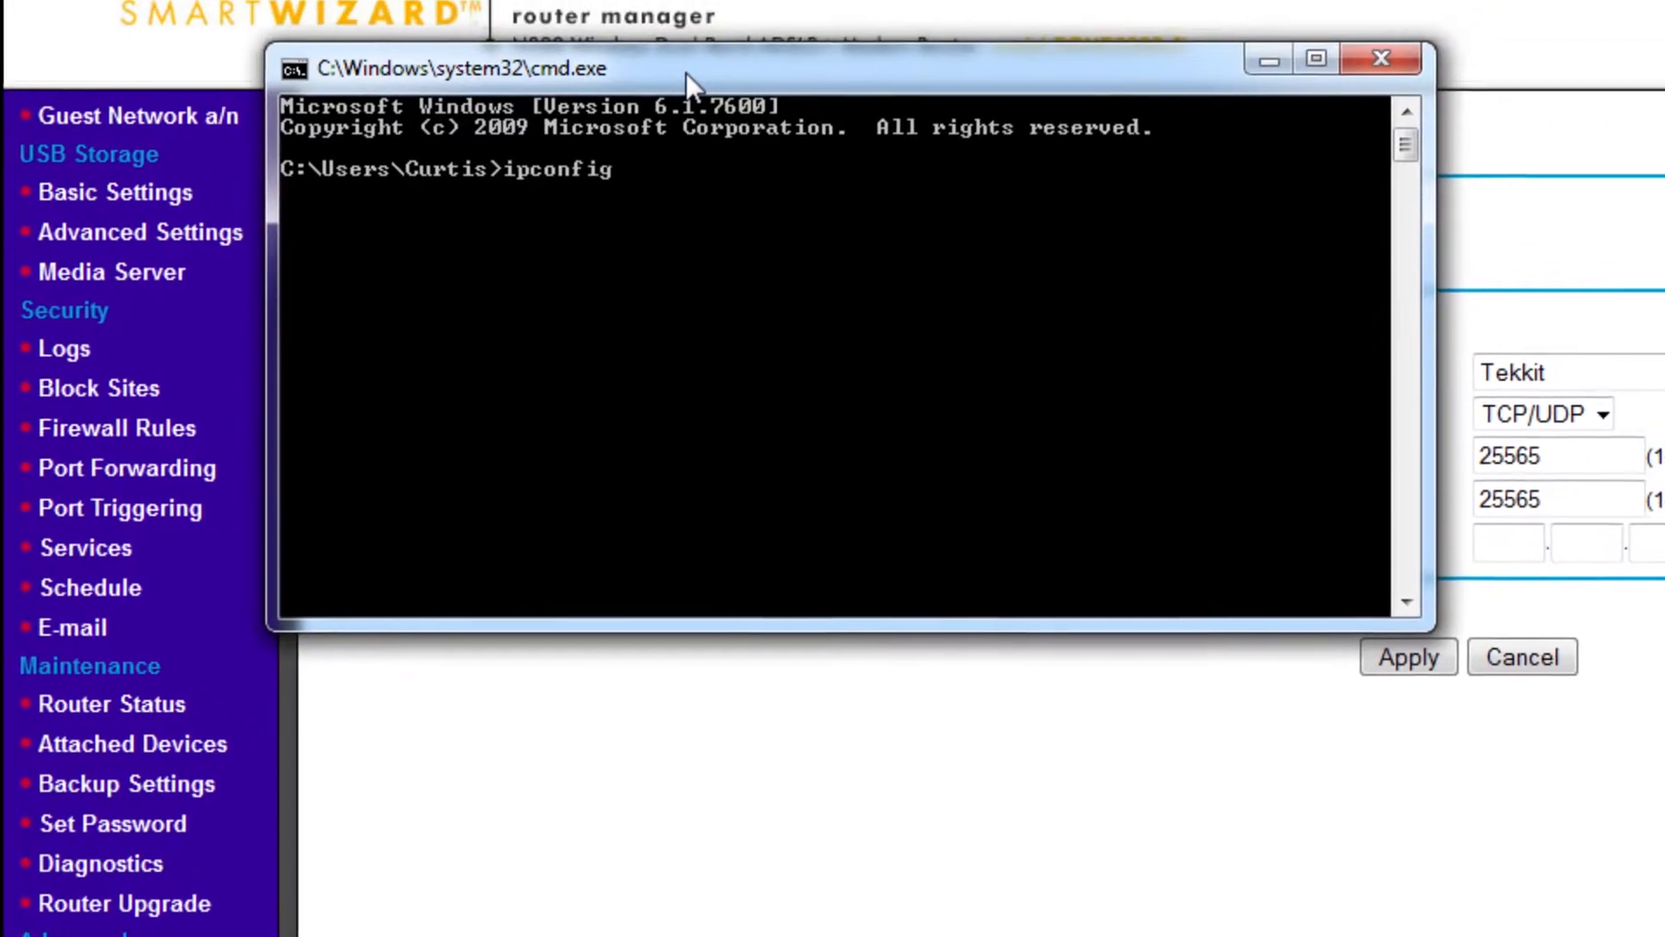
key(Return)
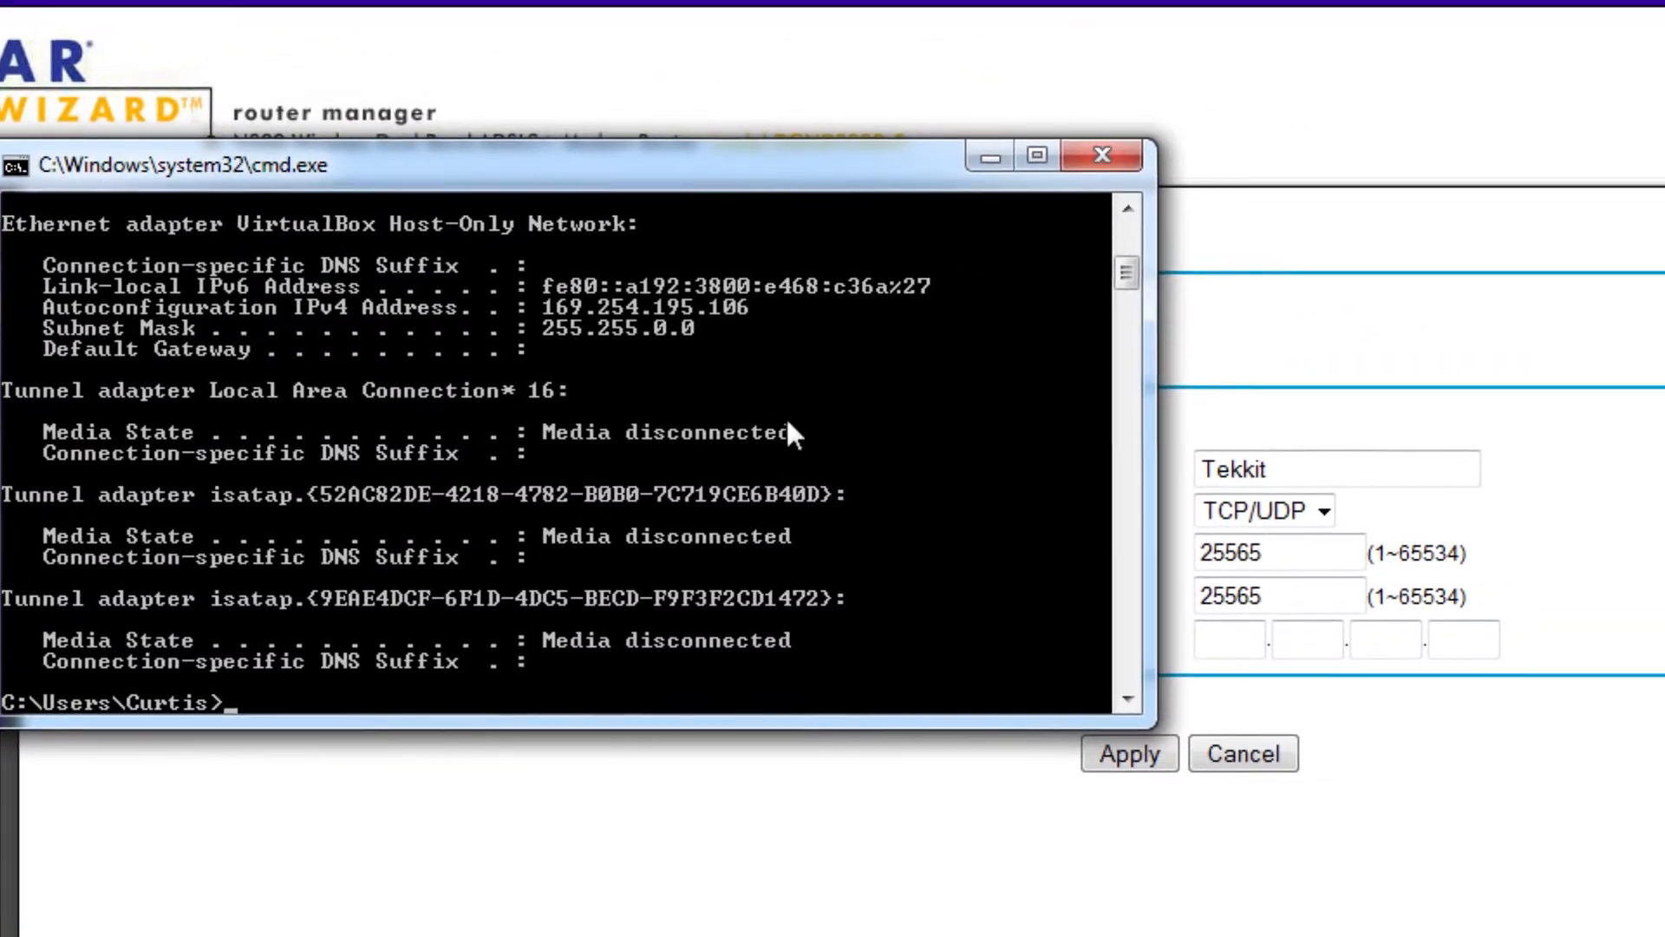
scroll(876, 416, up, 8)
drag(522, 182, 1399, 177)
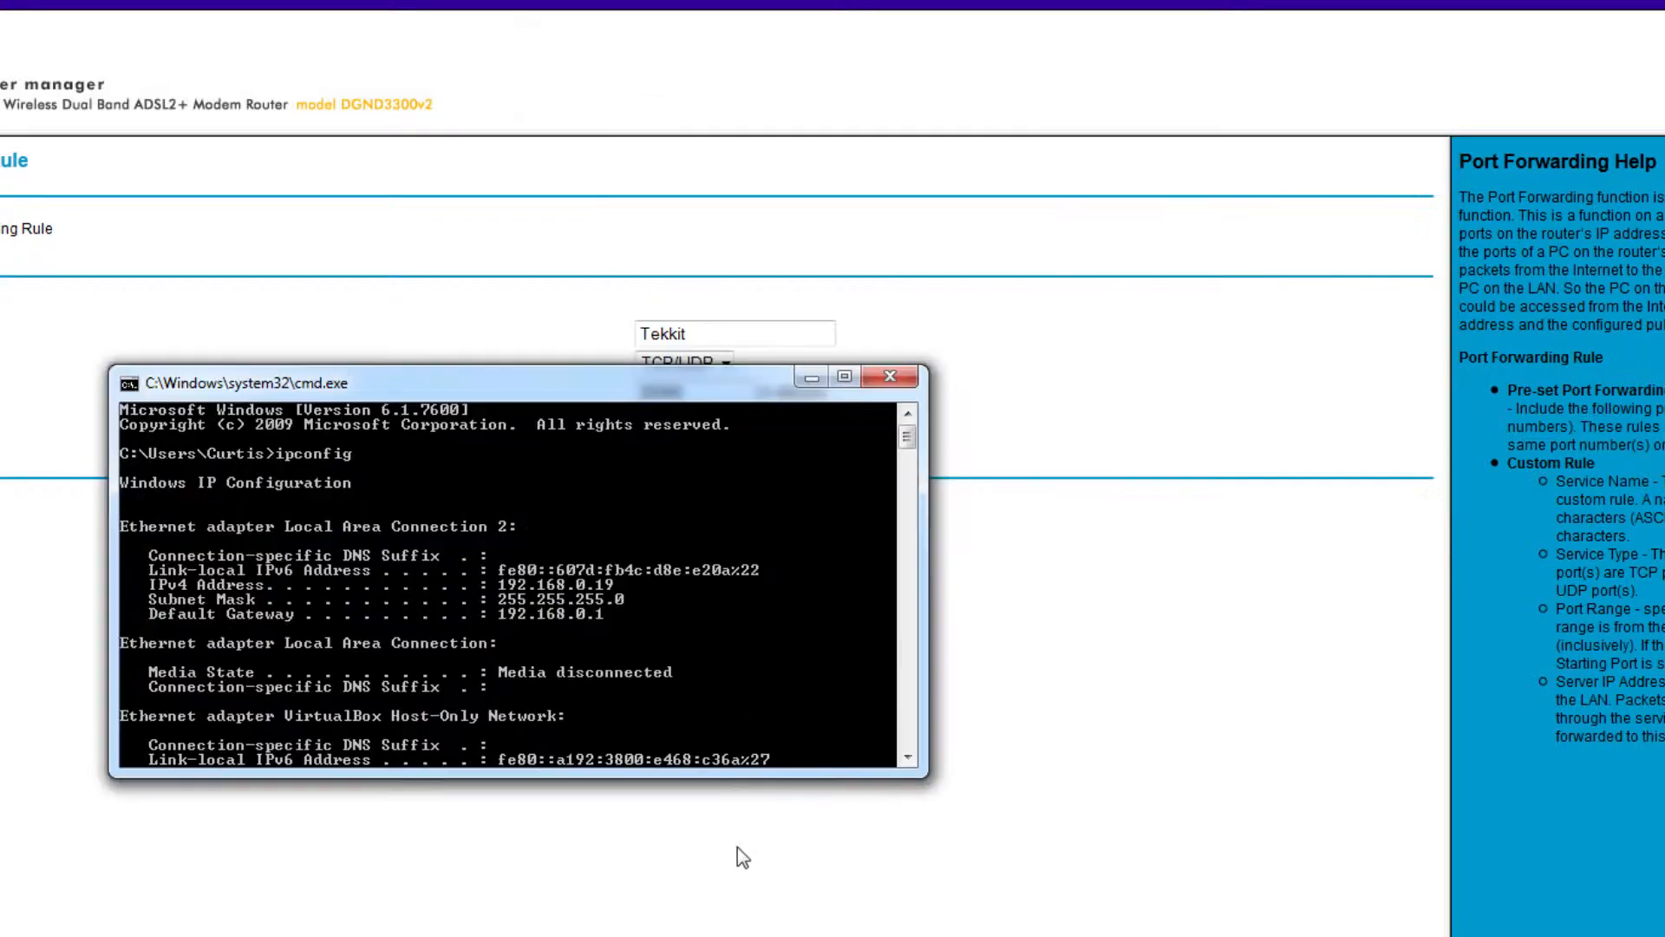
Step: Move the server console and ipconfig windows clear of the rule's server IP address fields
key(alt+Tab)
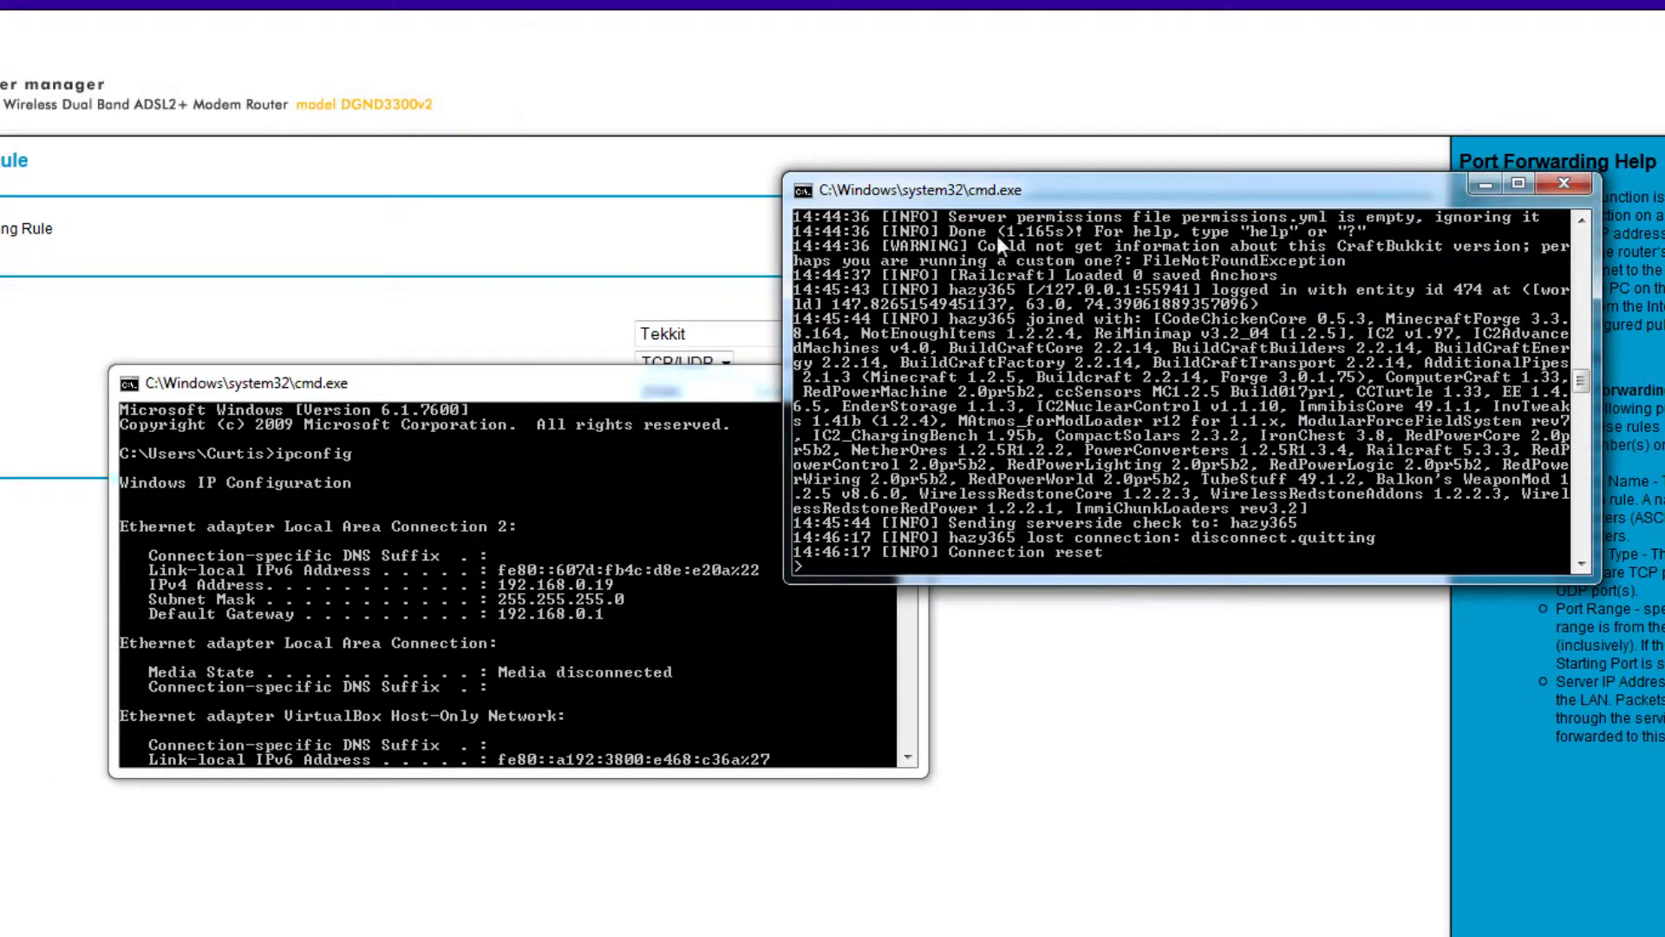
drag(1075, 196, 1236, 216)
drag(539, 383, 327, 222)
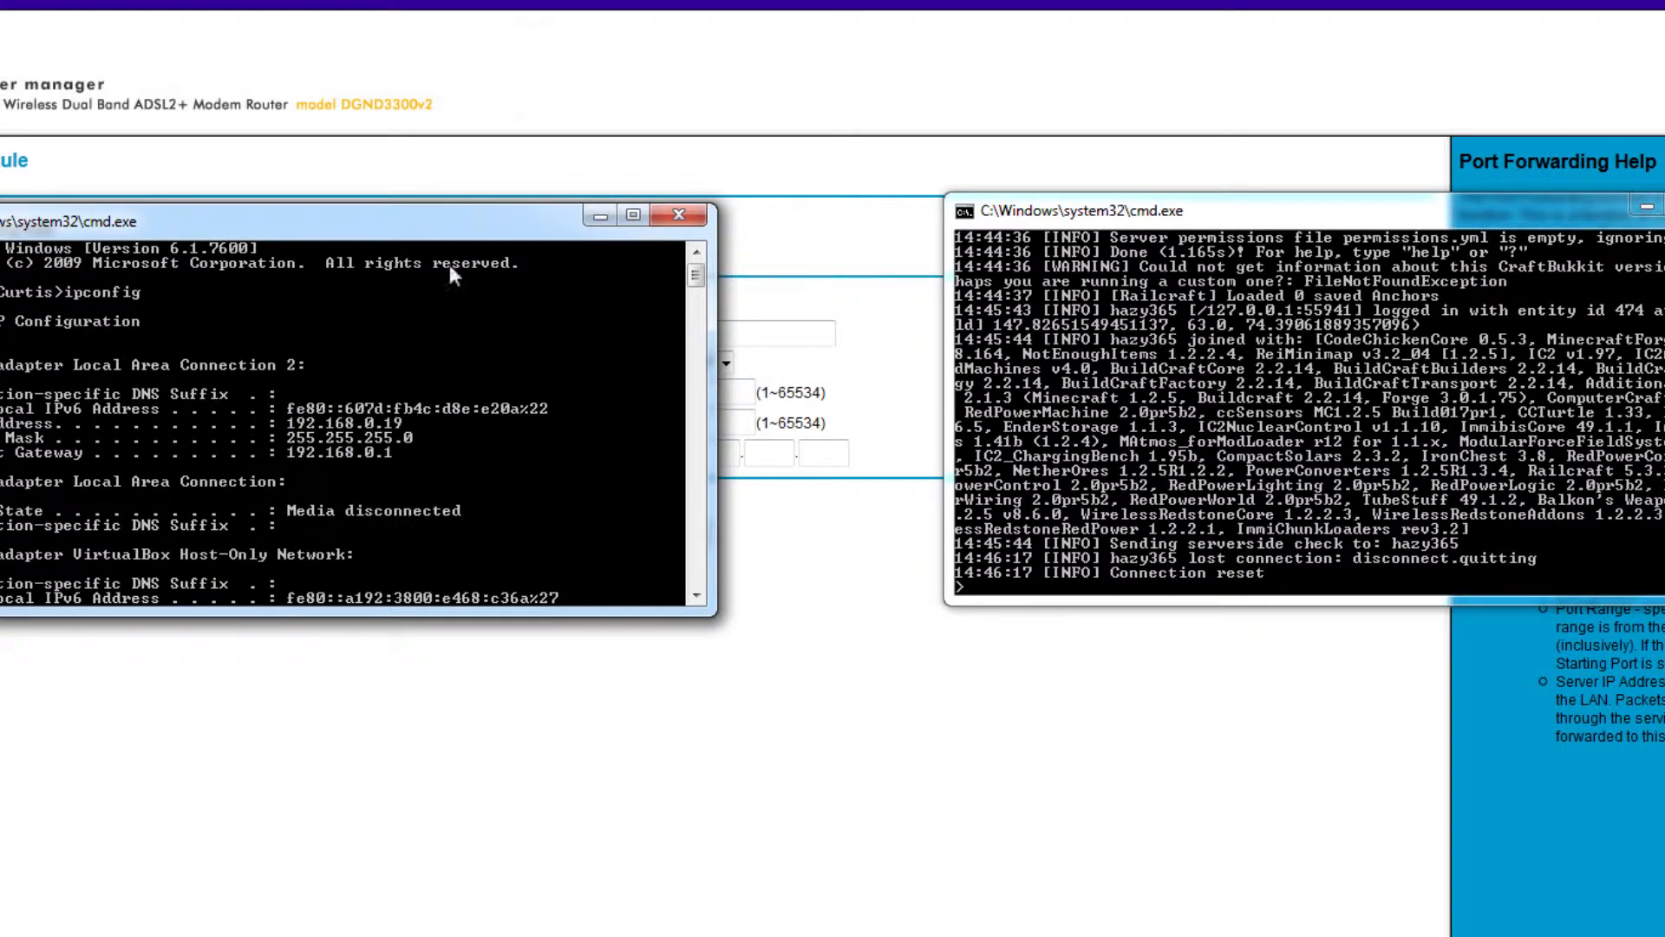
drag(455, 235, 587, 626)
Step: Set the rule's server IP address to 192.168.0.19
click(661, 454)
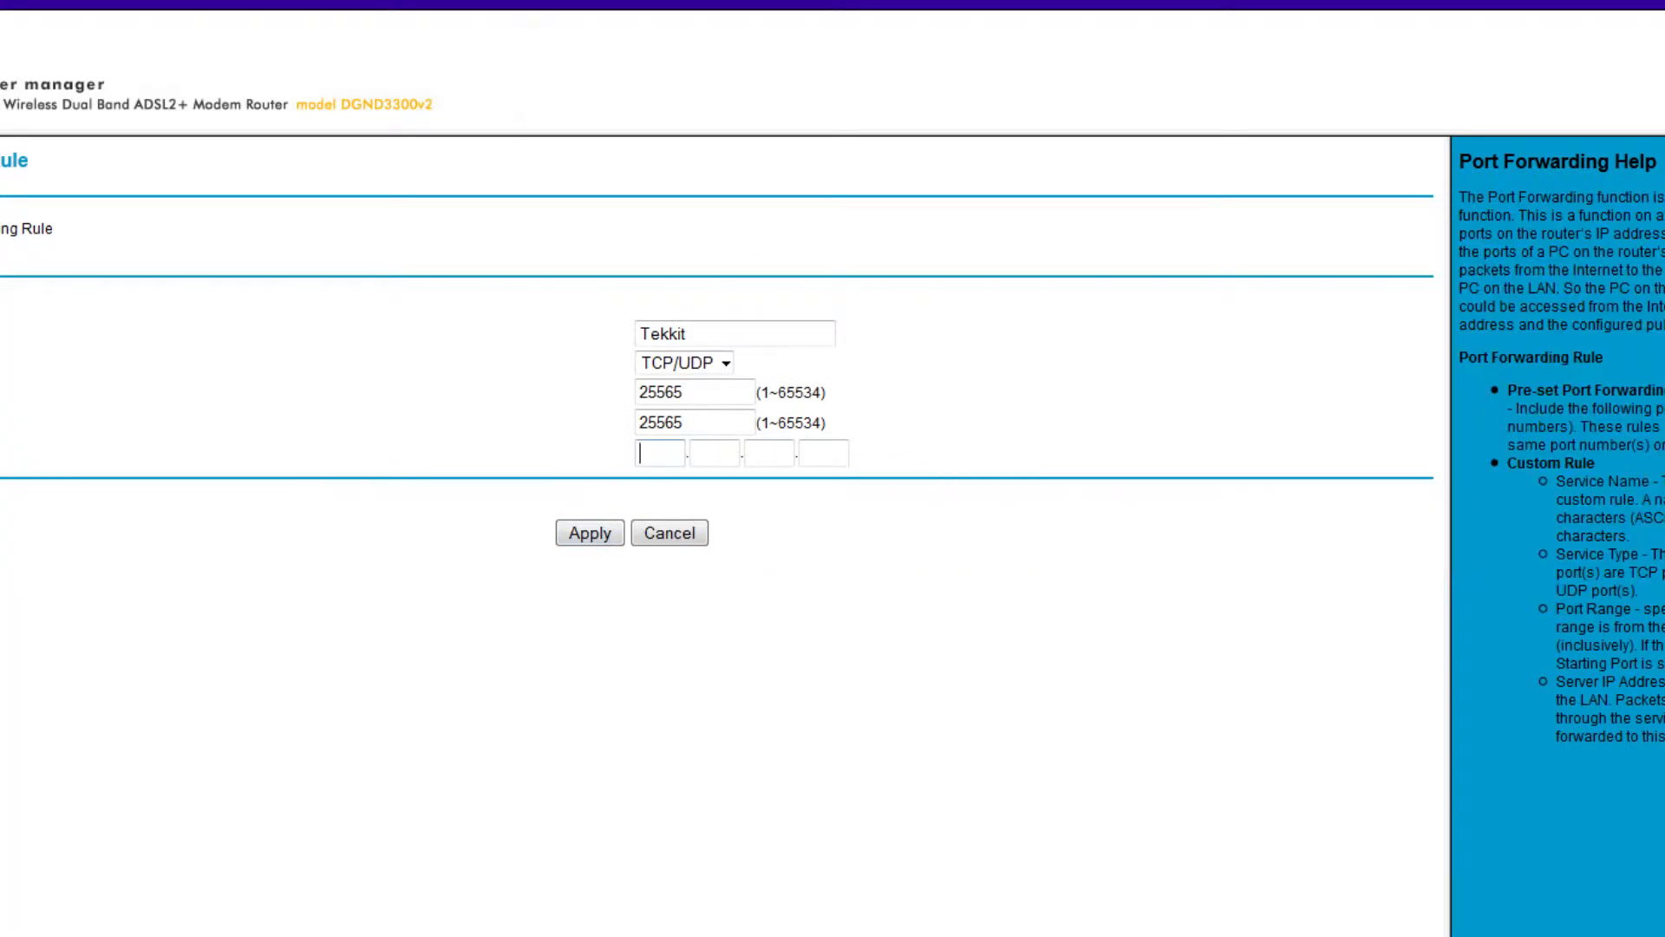
text(192)
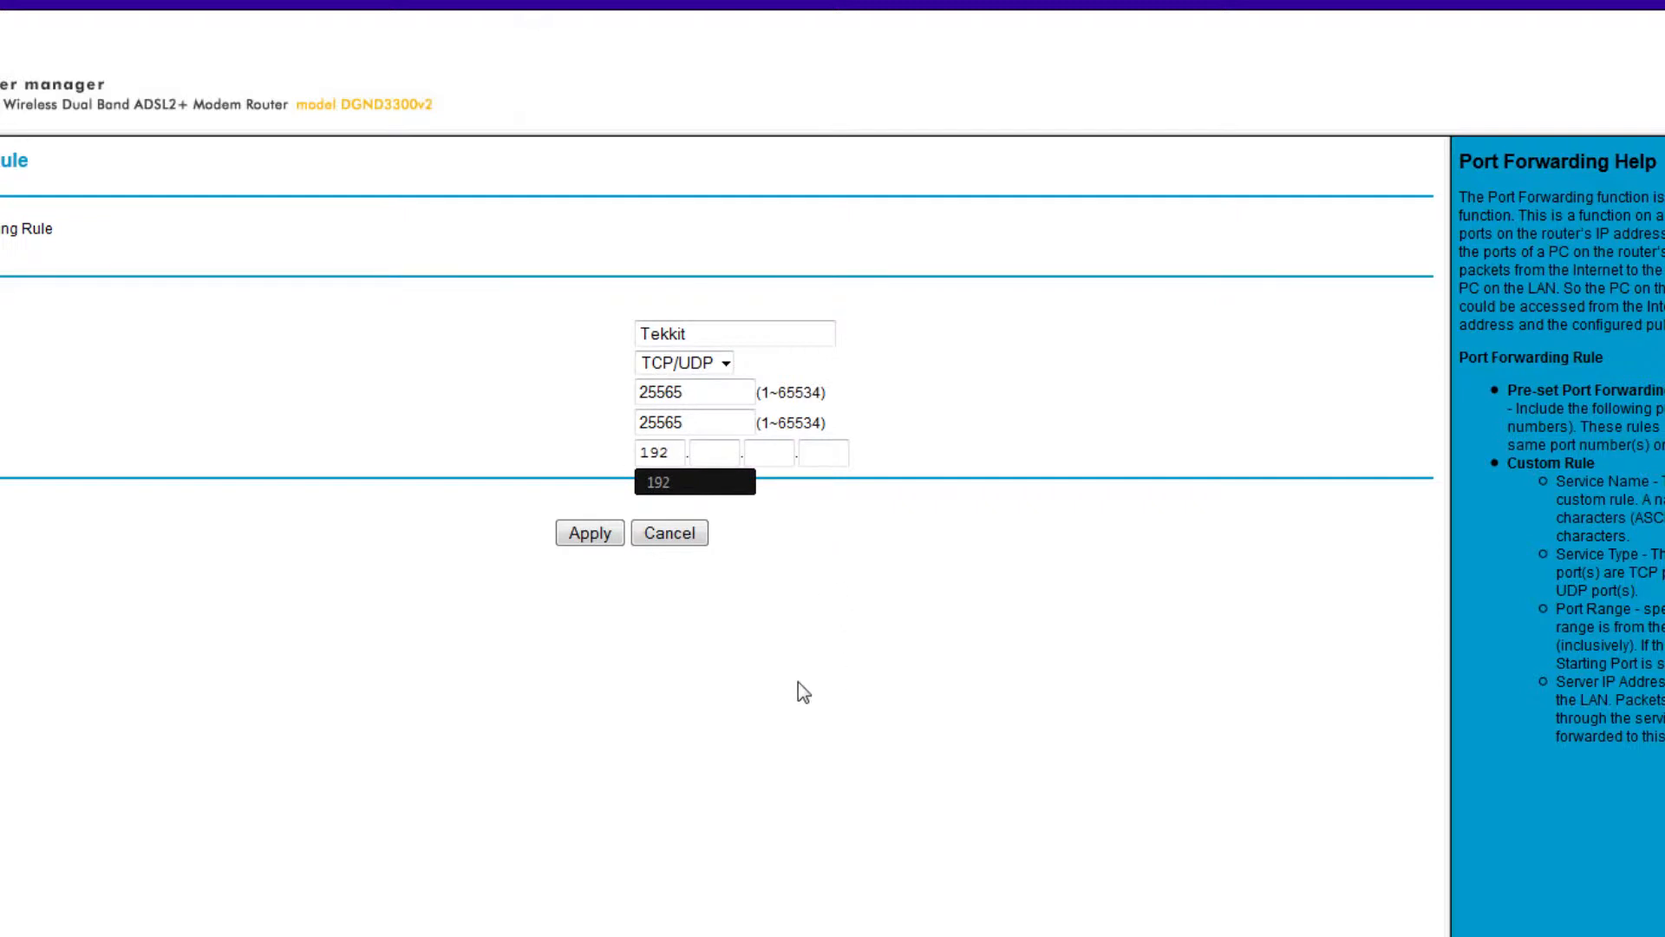
key(Tab)
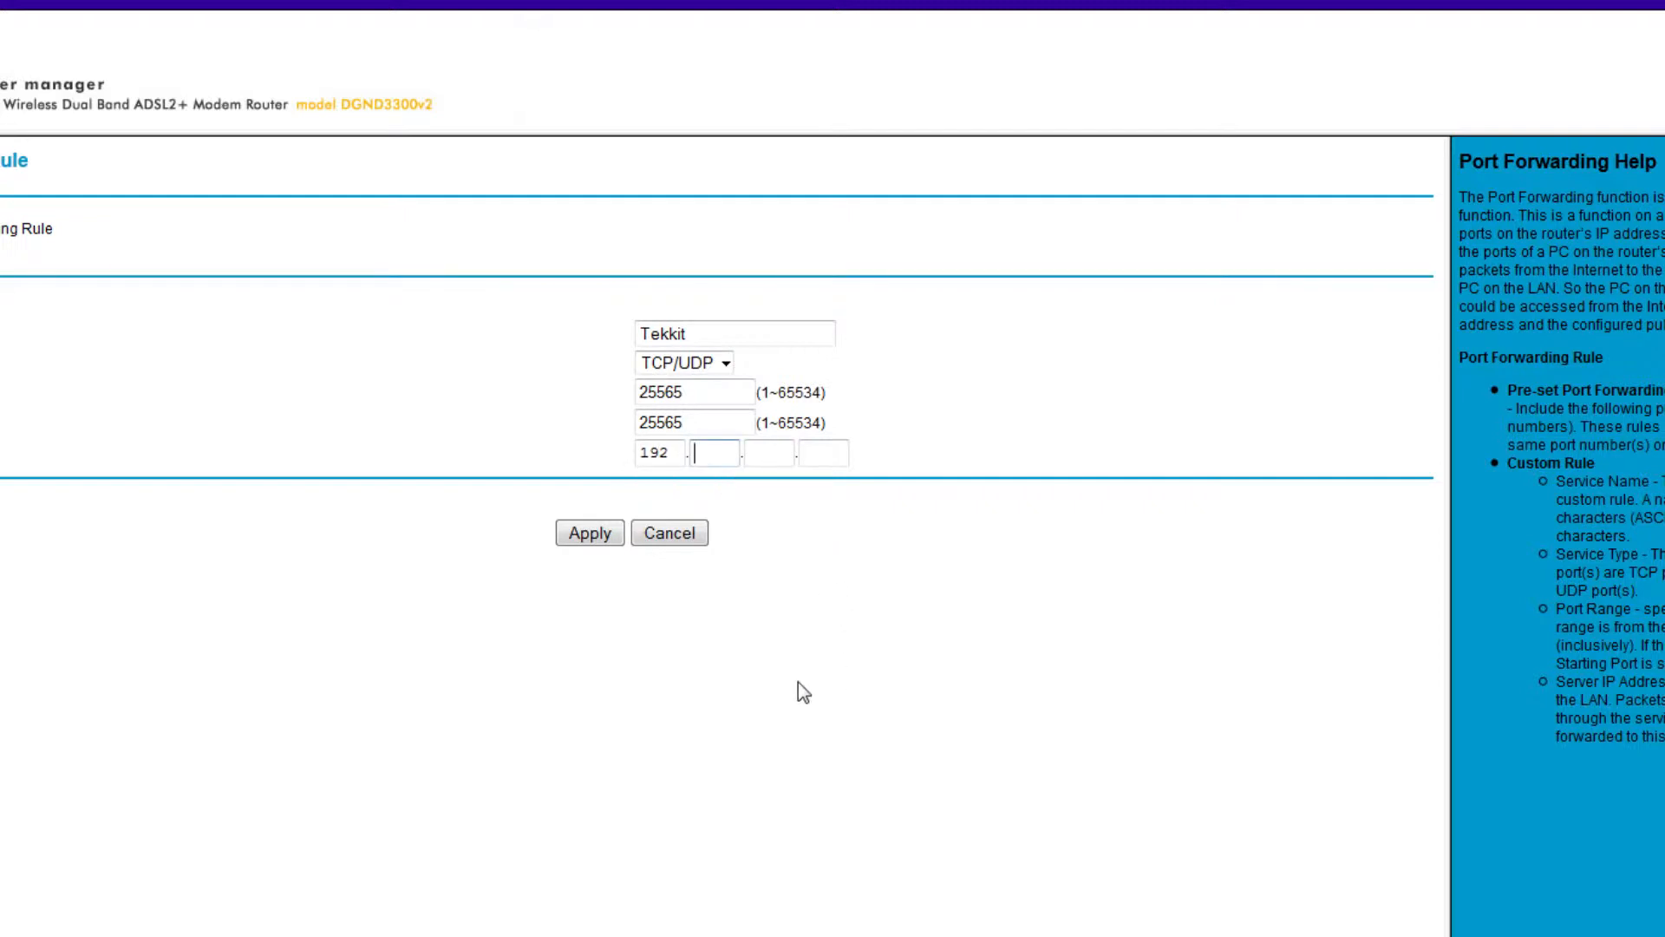
text(16)
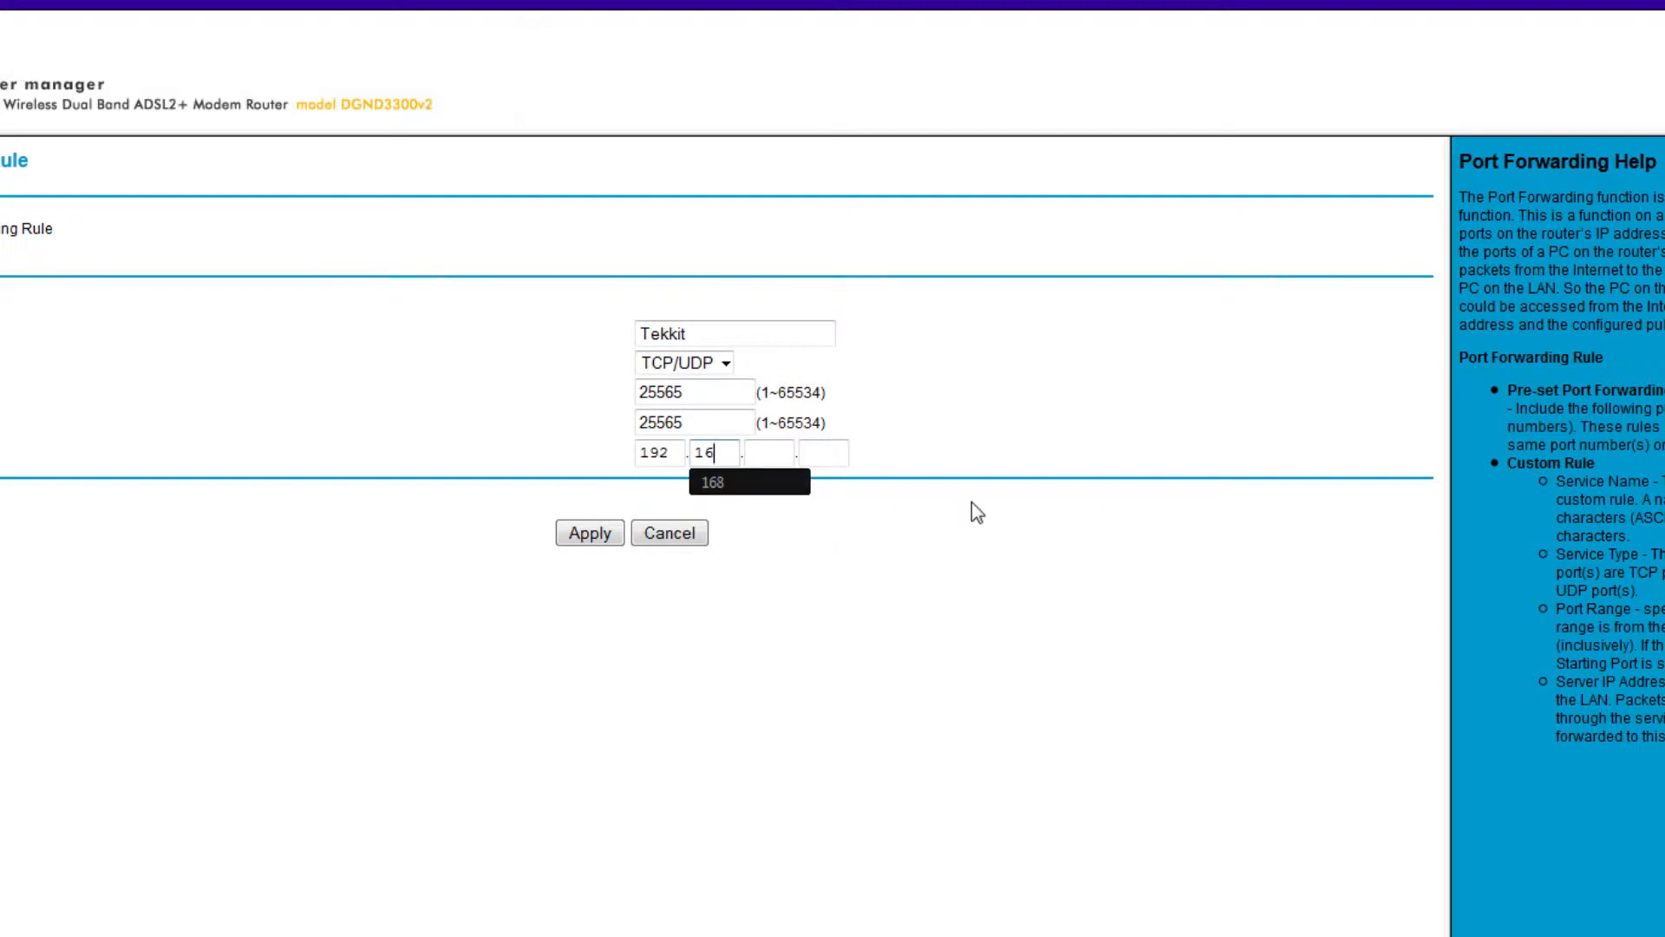
text(8)
key(Tab)
text(0)
key(Tab)
text(19)
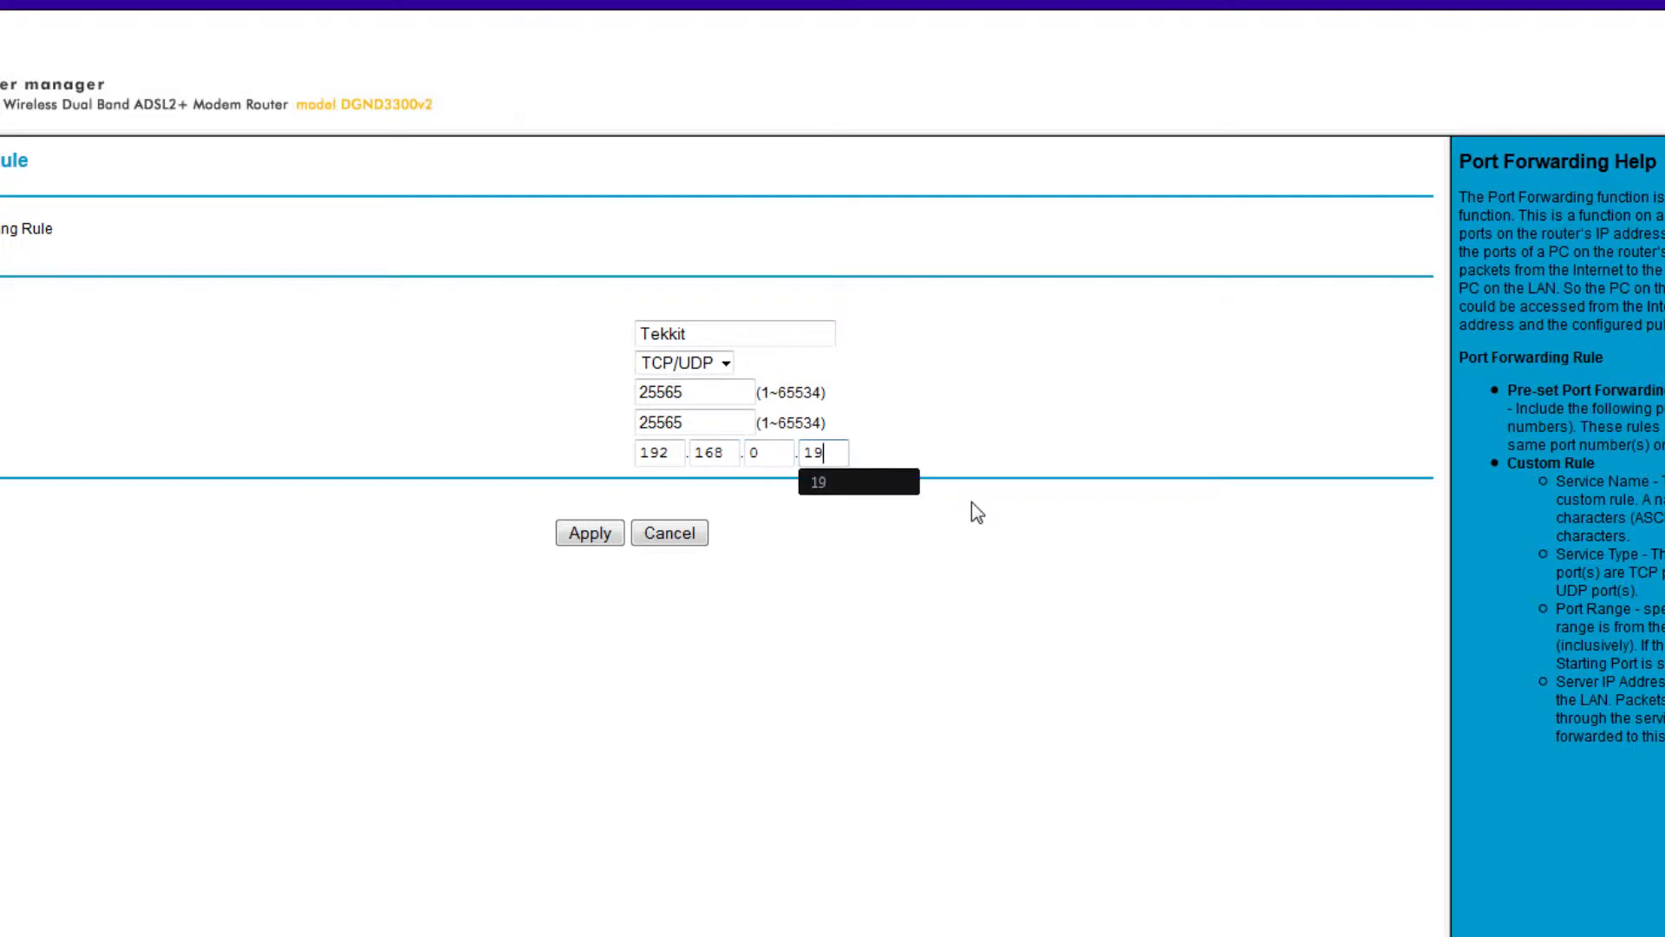
key(Tab)
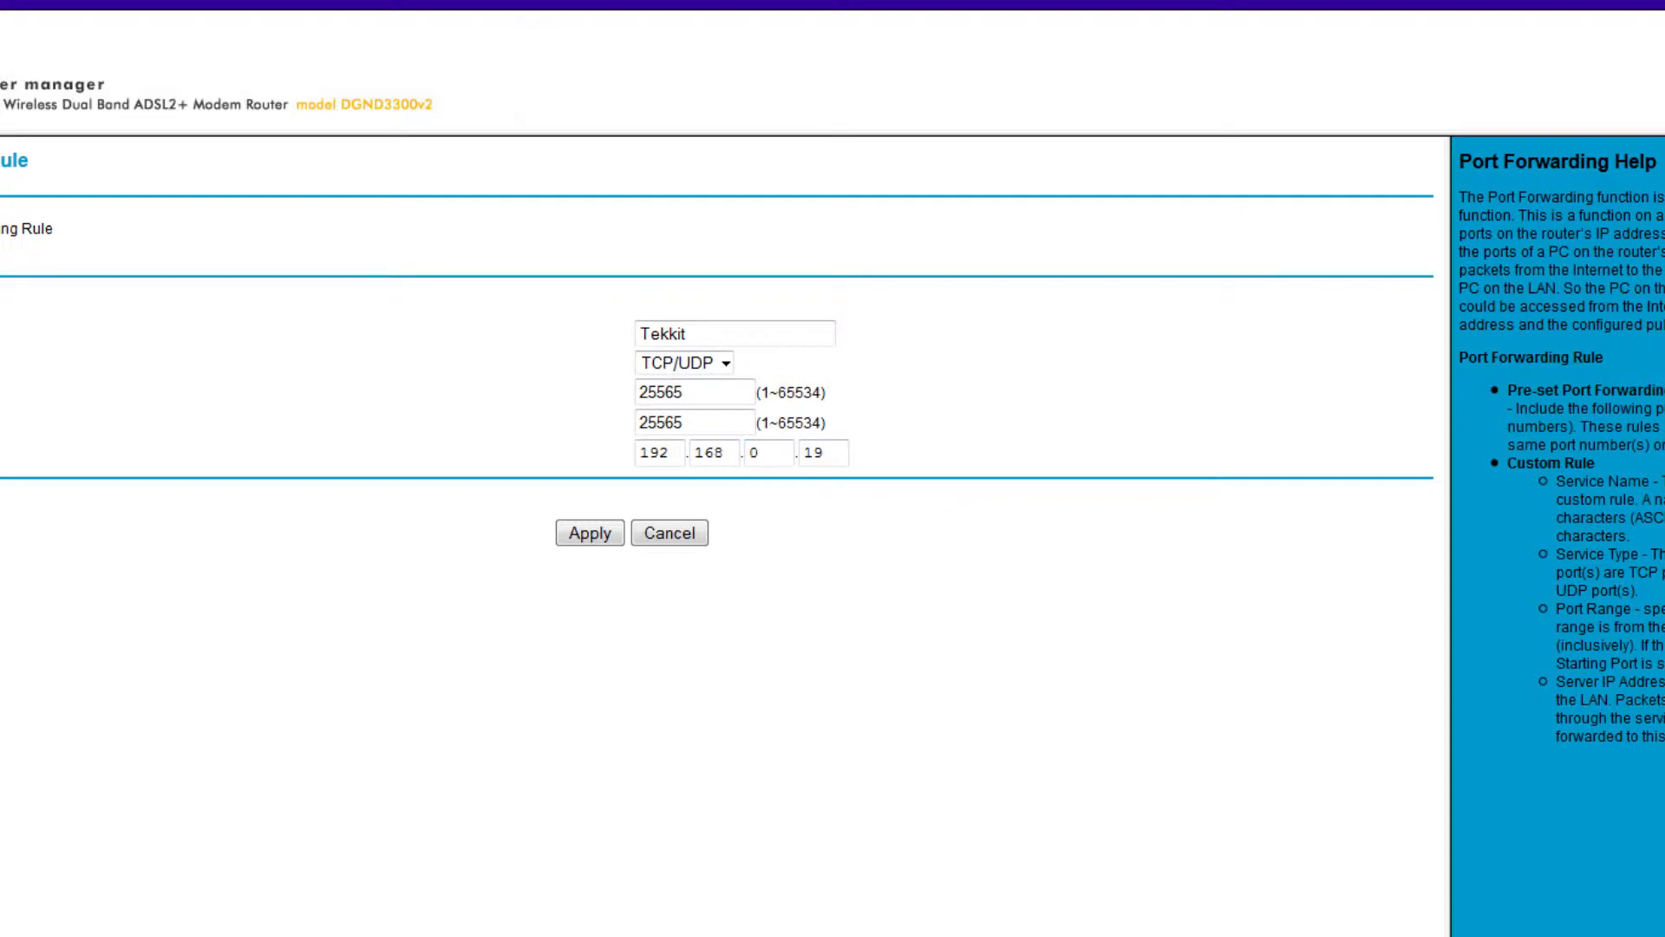
Step: Compare the entered server IP address with the ipconfig output and apply the Tekkit port forwarding rule
key(alt+Tab)
drag(555, 620, 921, 588)
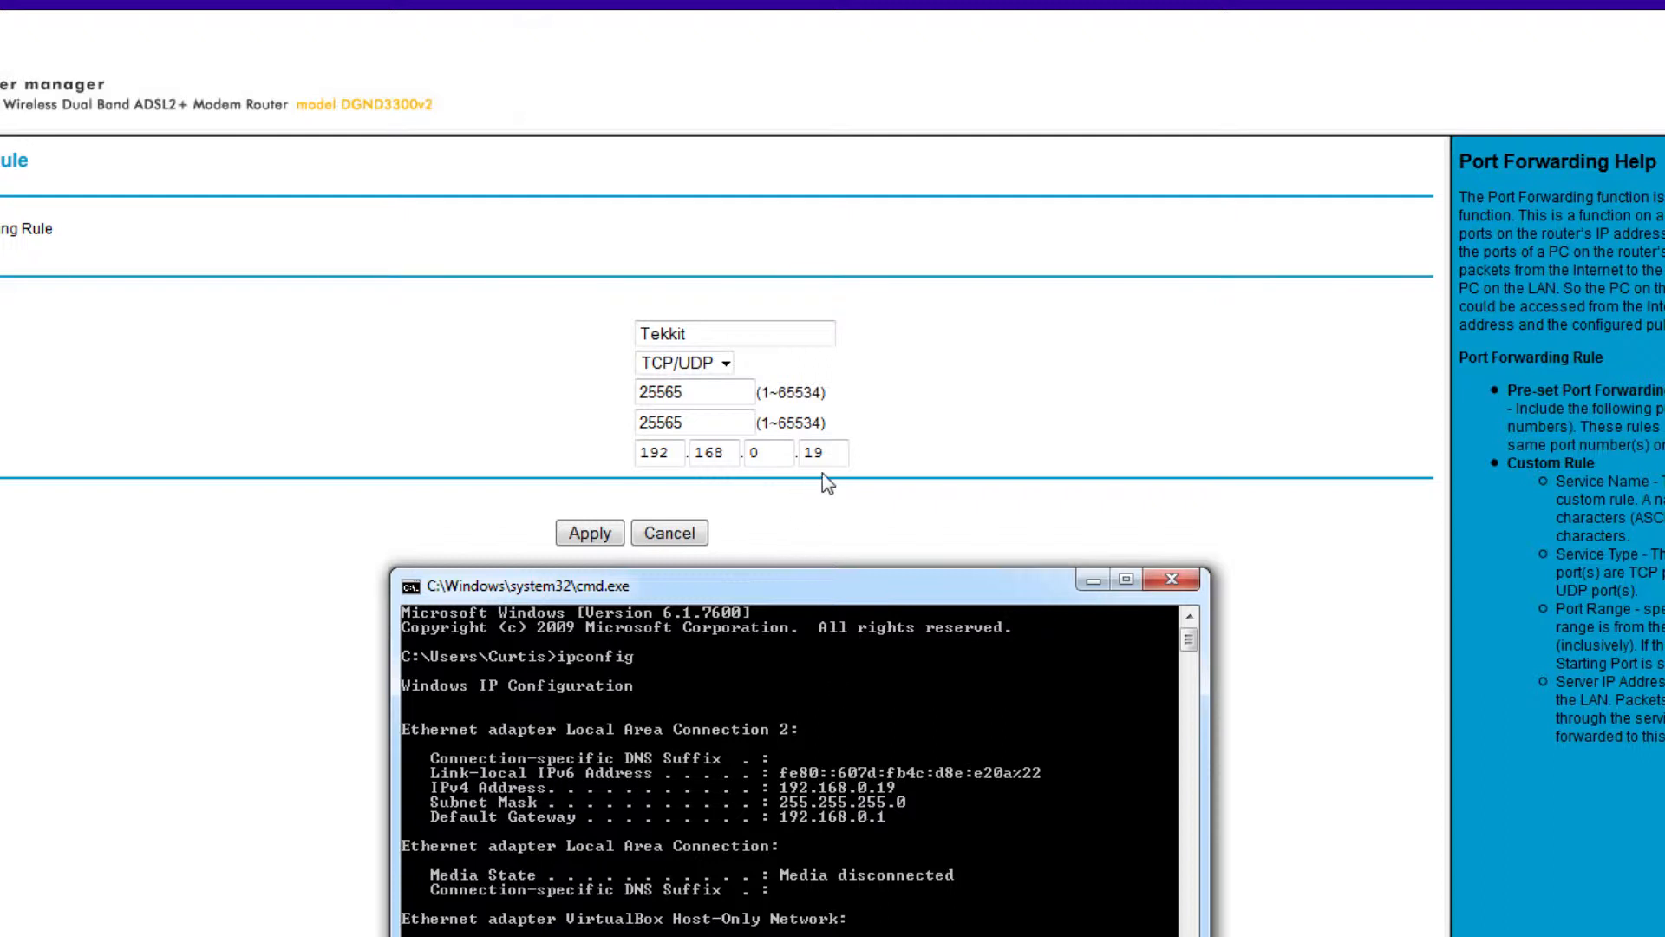
click(588, 533)
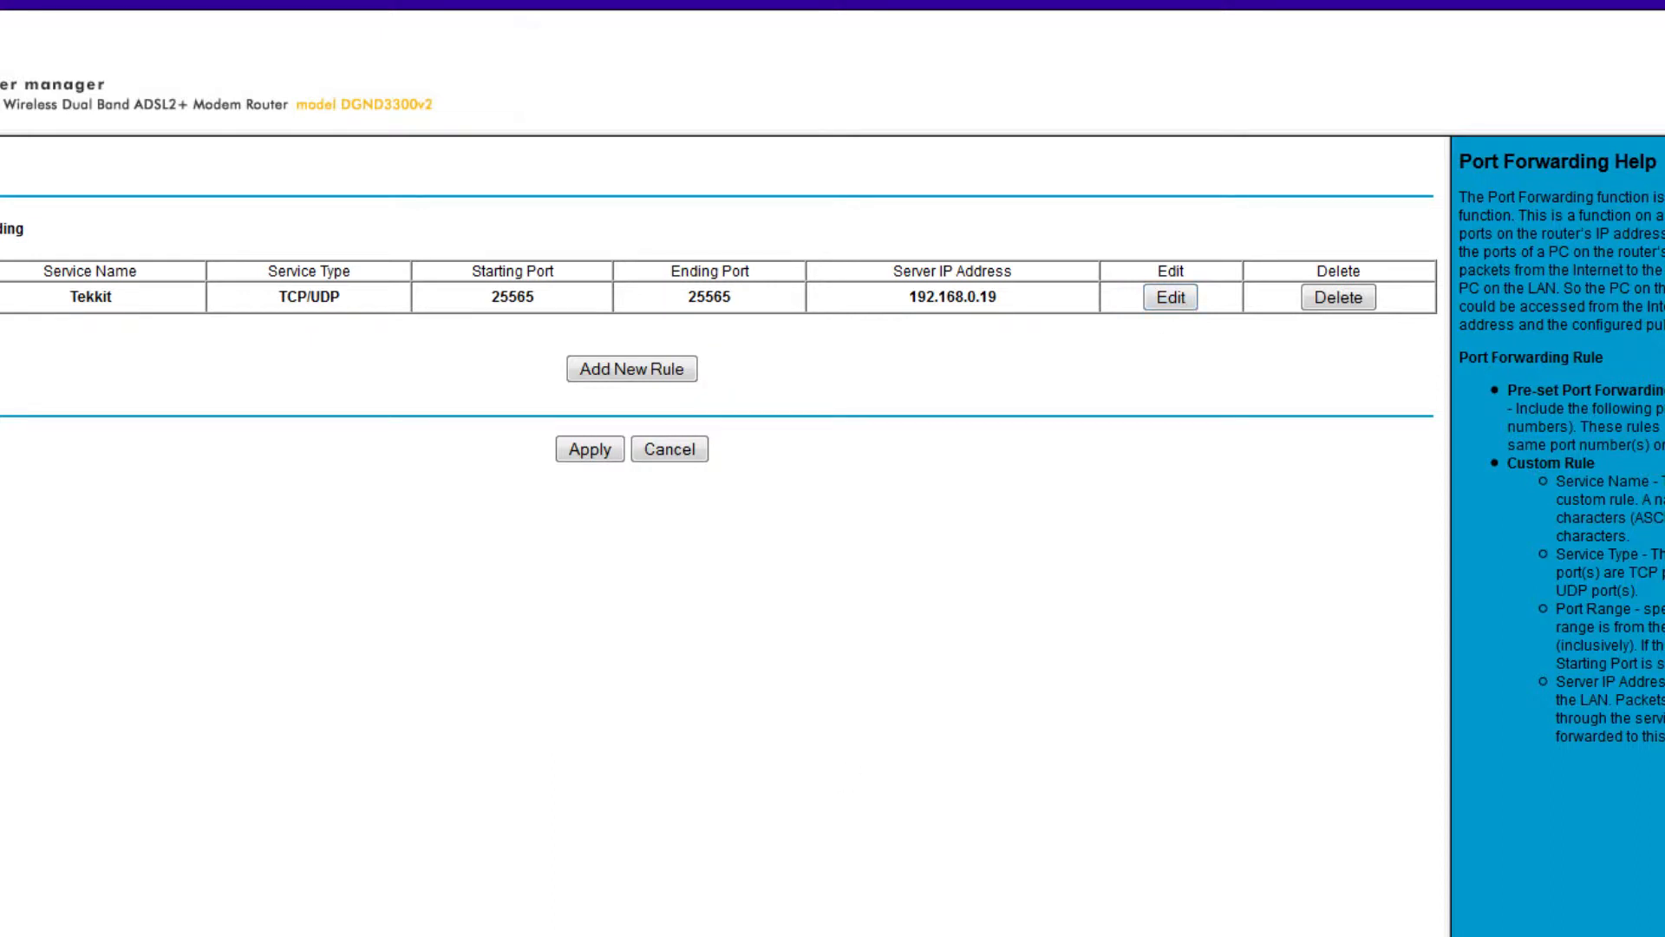
Step: Check the multiplayer server list in Tekkit Classic, and reopen and reapply the router's Tekkit port forwarding rule
click(753, 935)
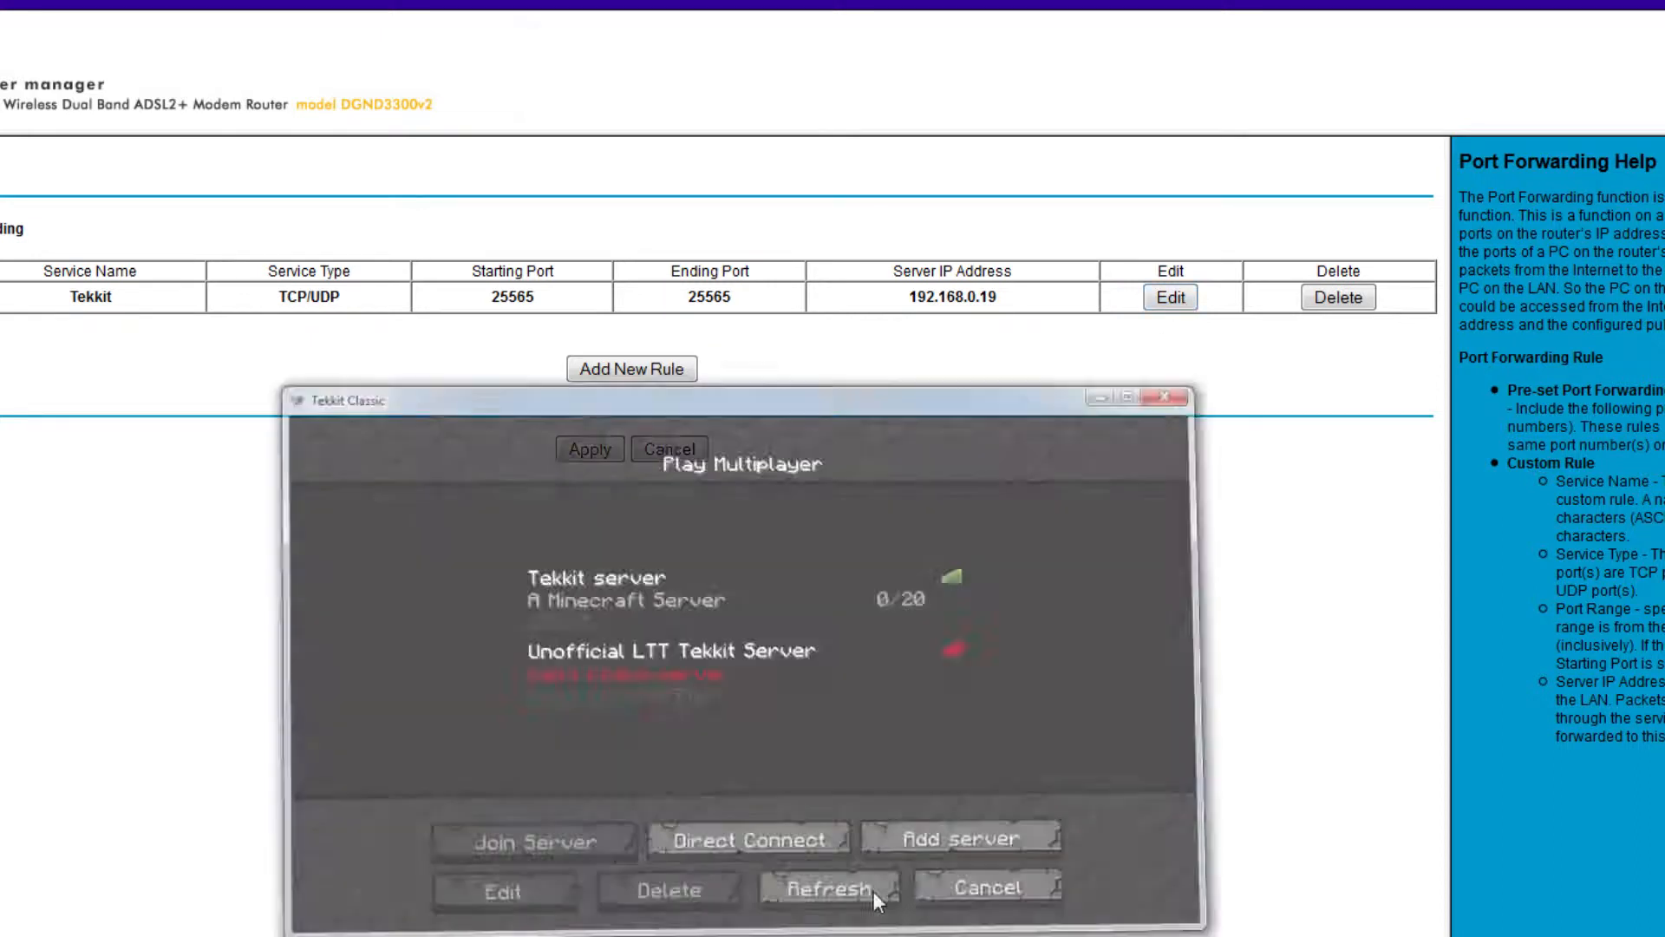
click(1202, 261)
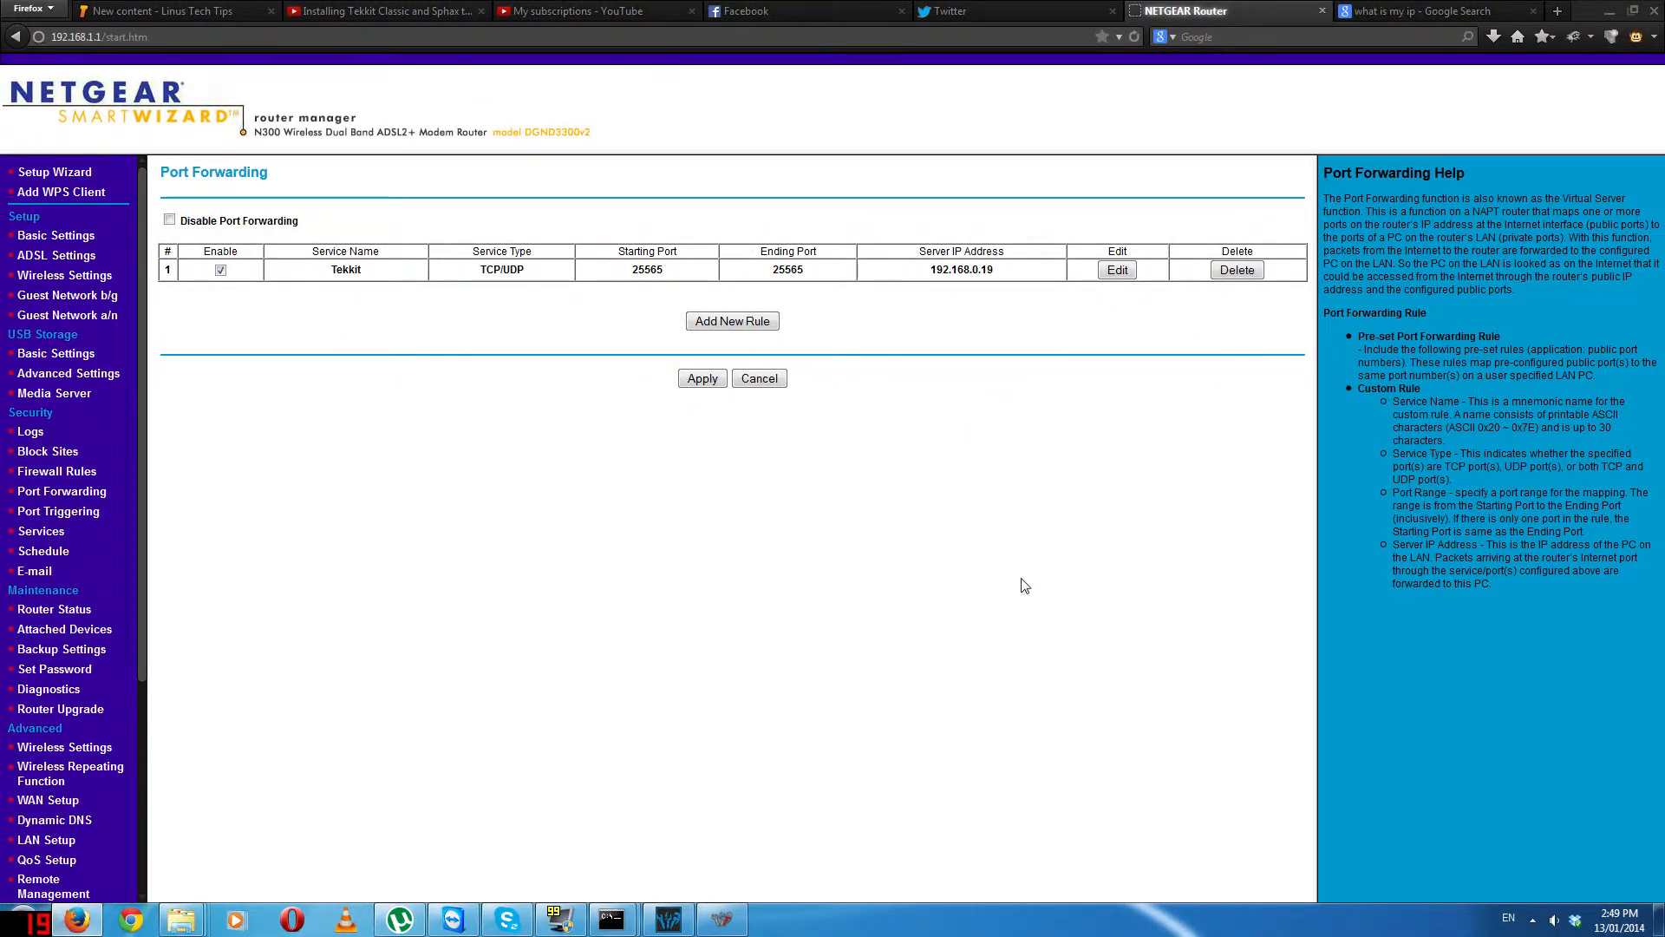
click(1117, 272)
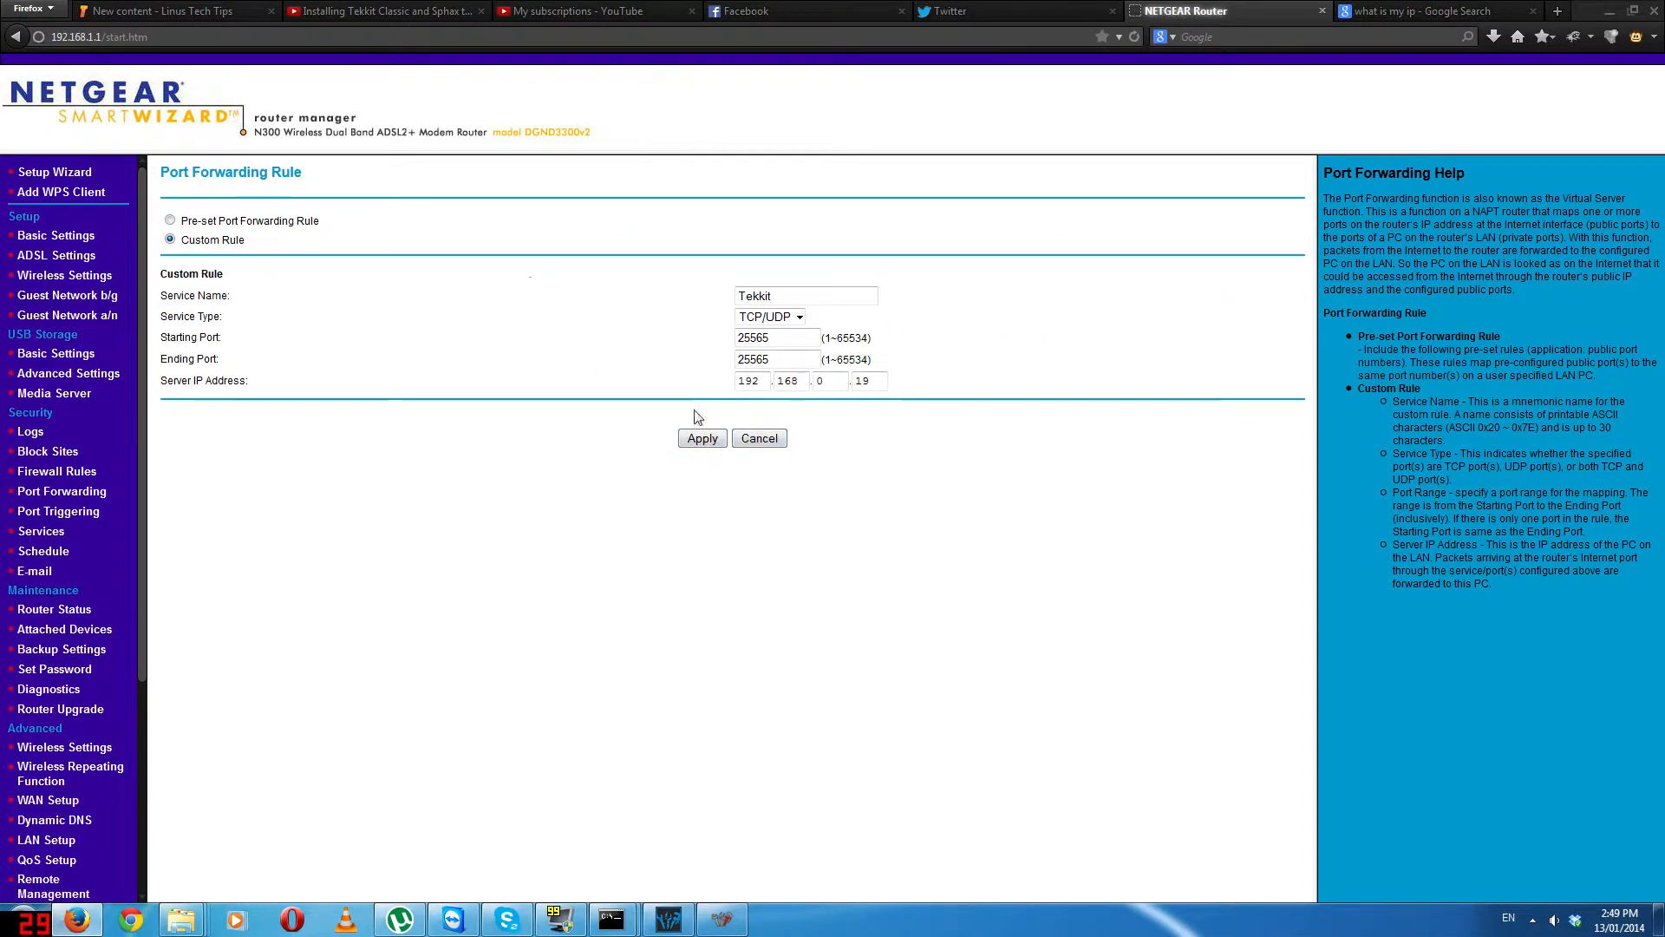
click(709, 438)
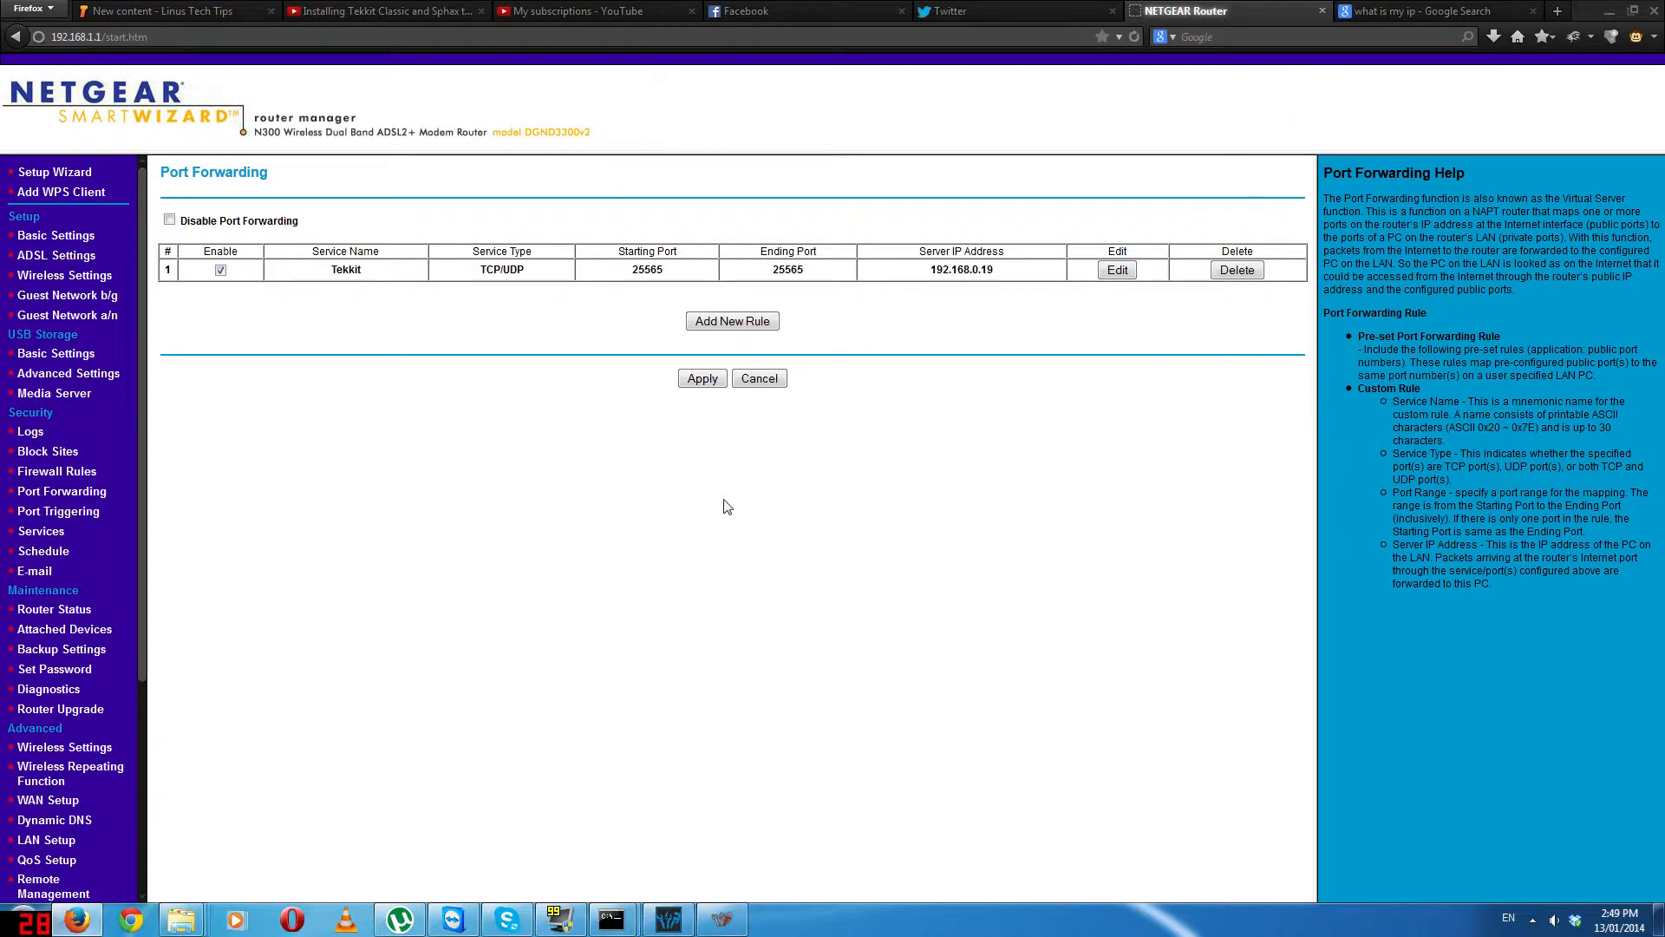
Step: Look up the public IP address in the Google results and join the server in Tekkit Classic by connecting directly to that address
click(1422, 10)
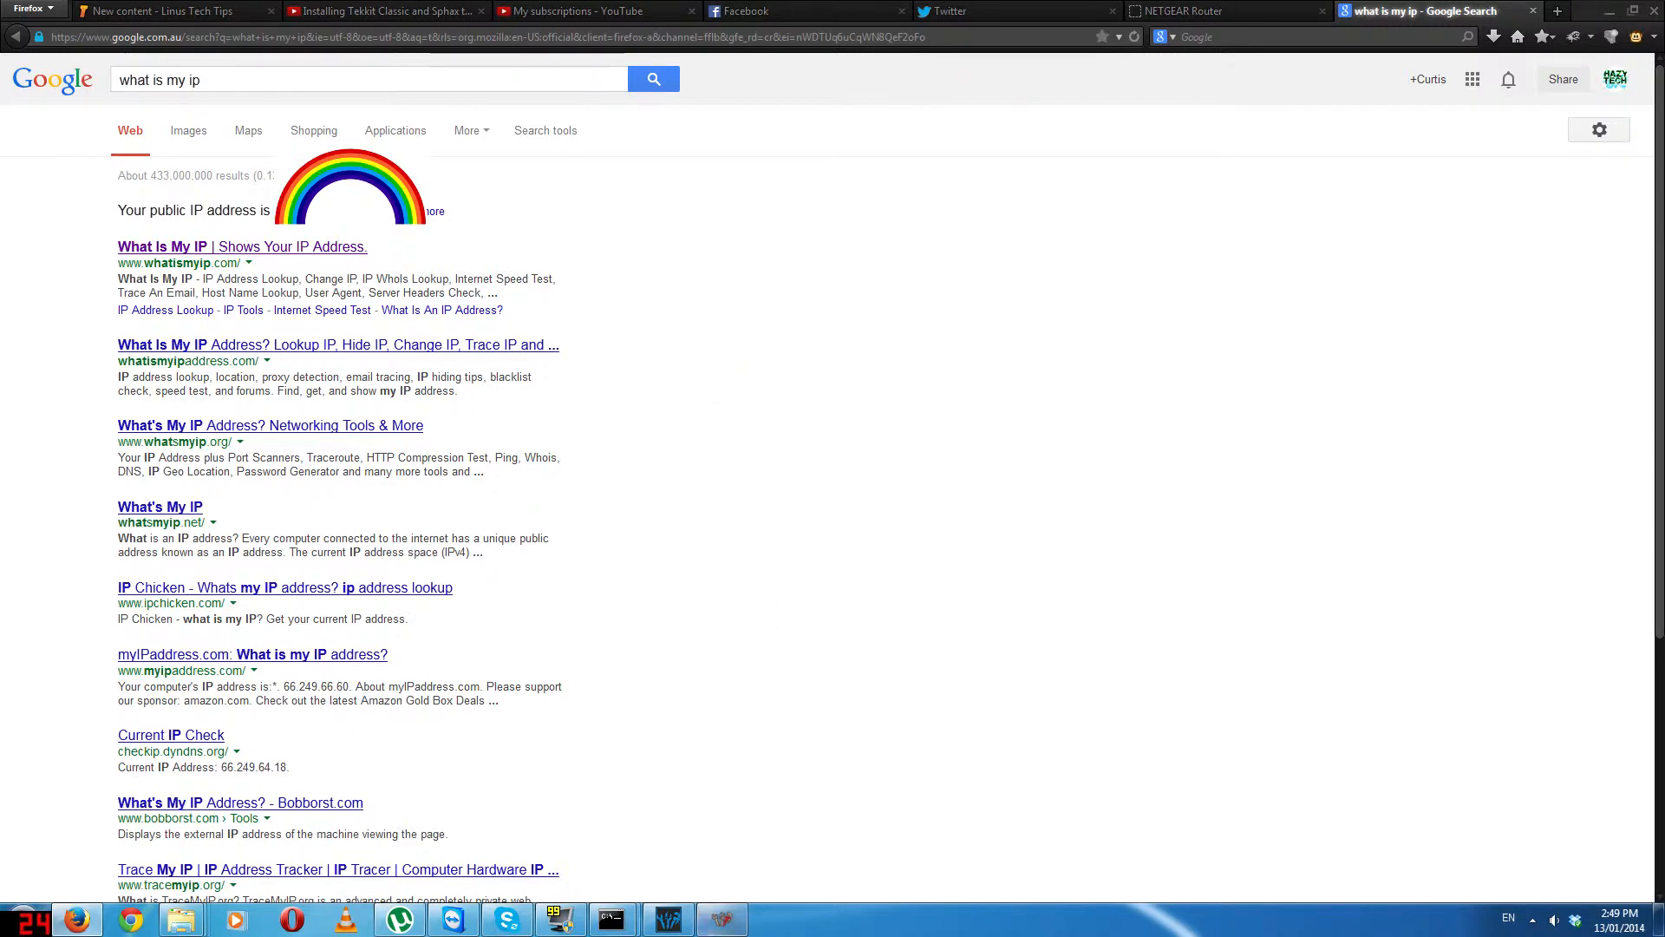
click(722, 919)
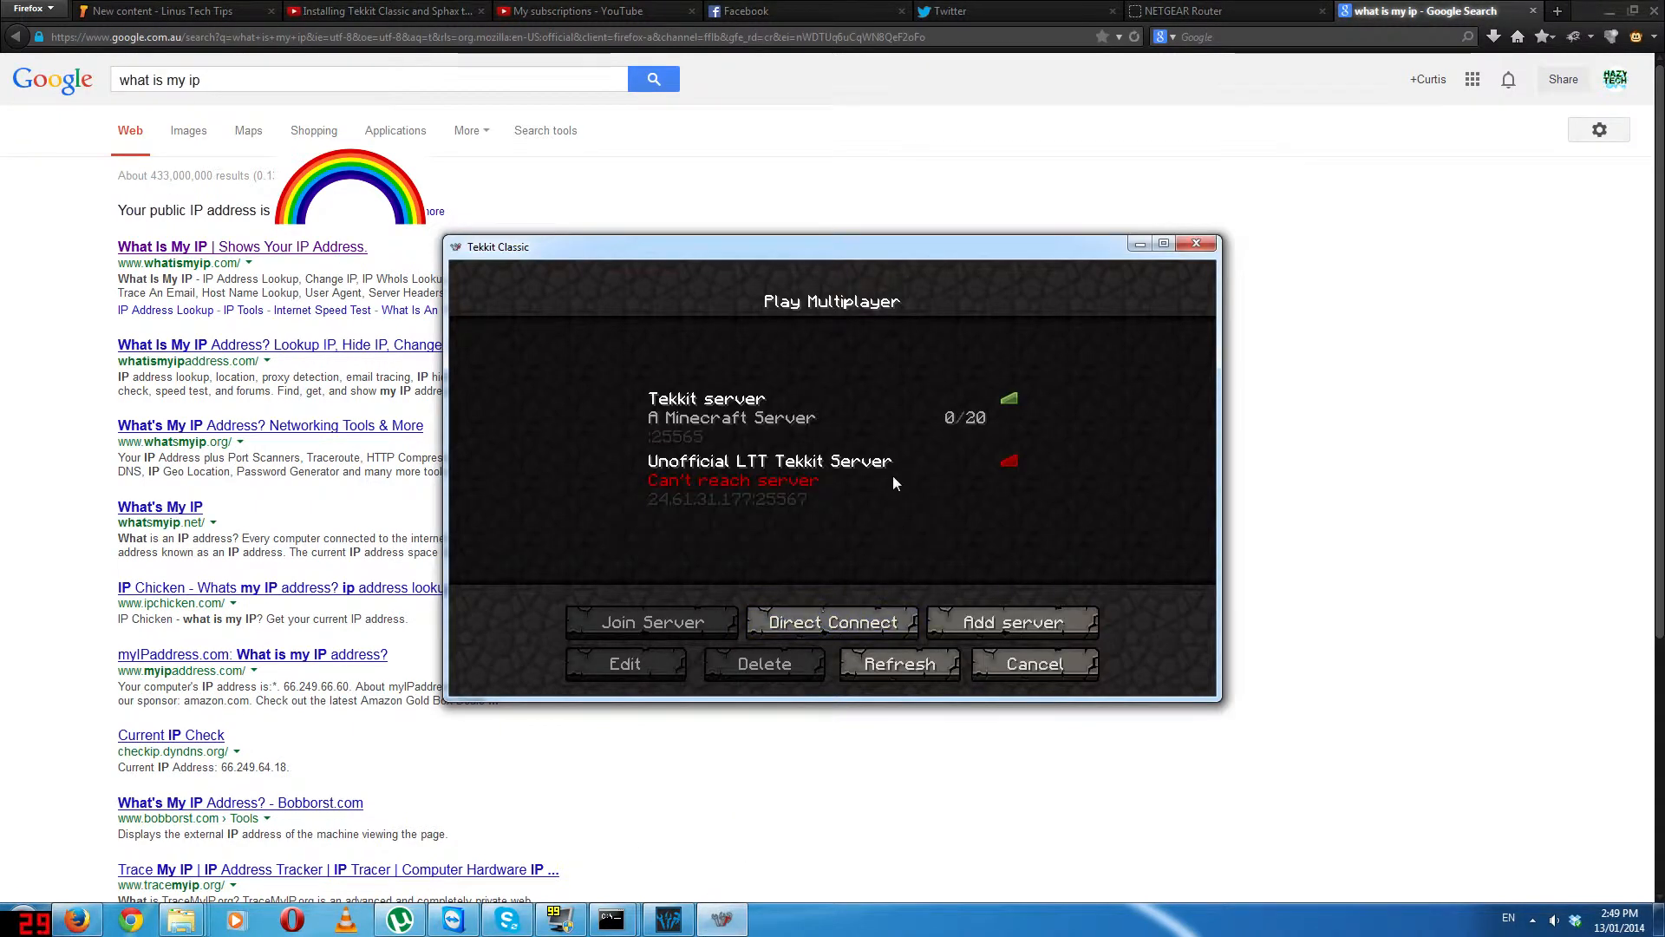
click(834, 621)
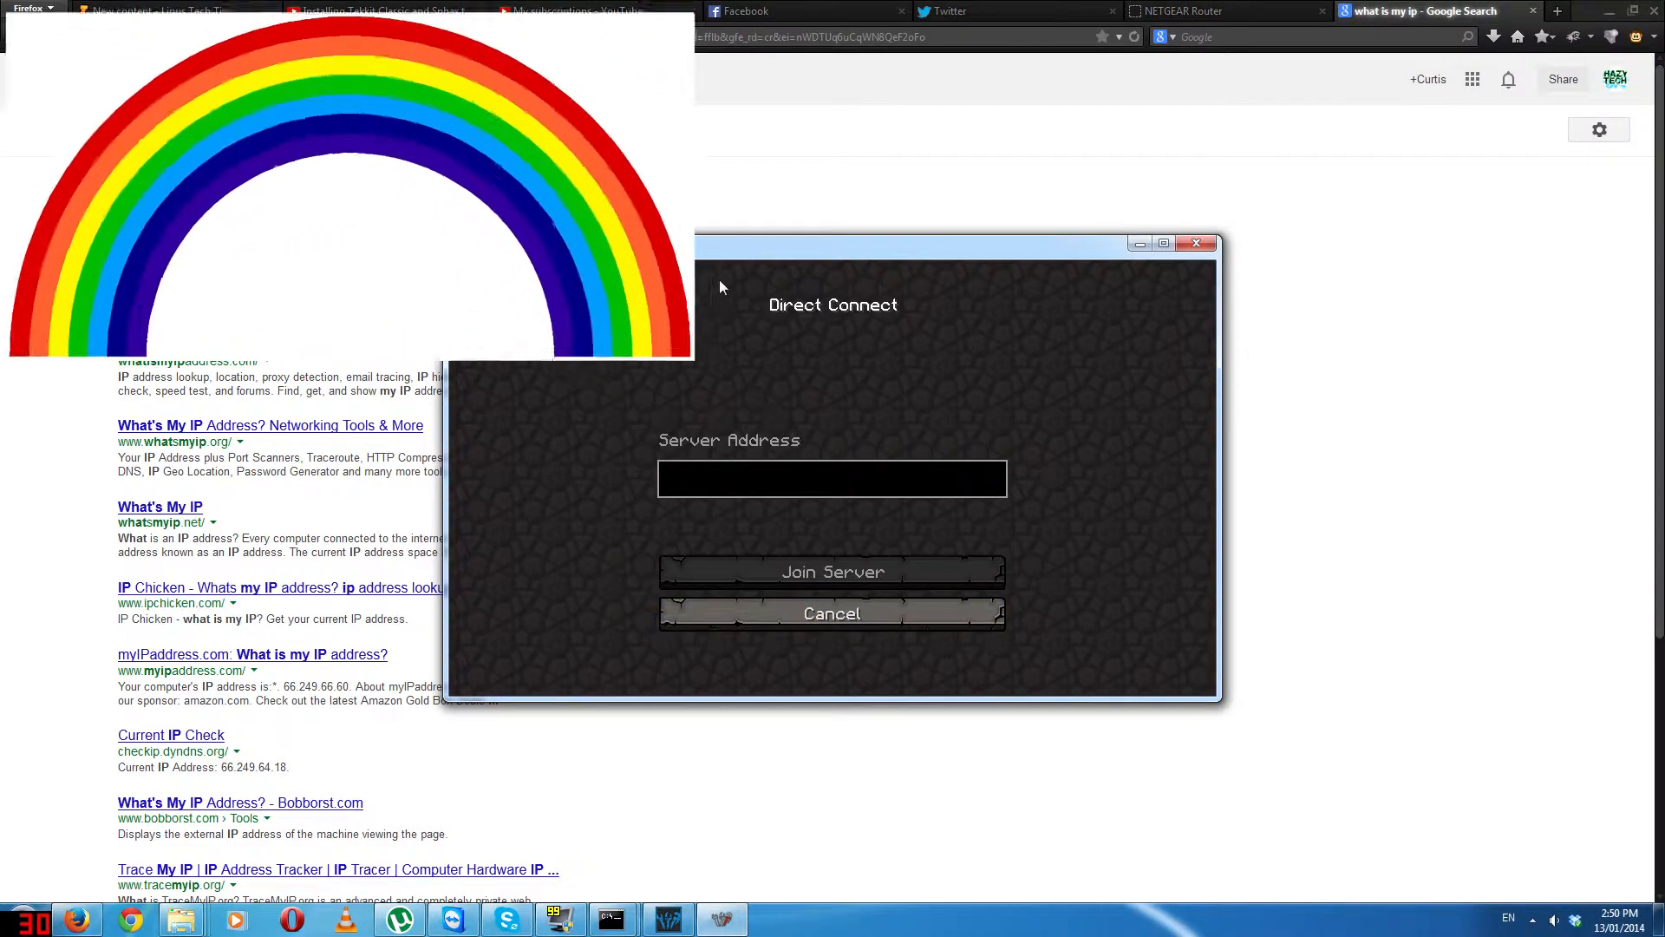
drag(713, 246, 793, 198)
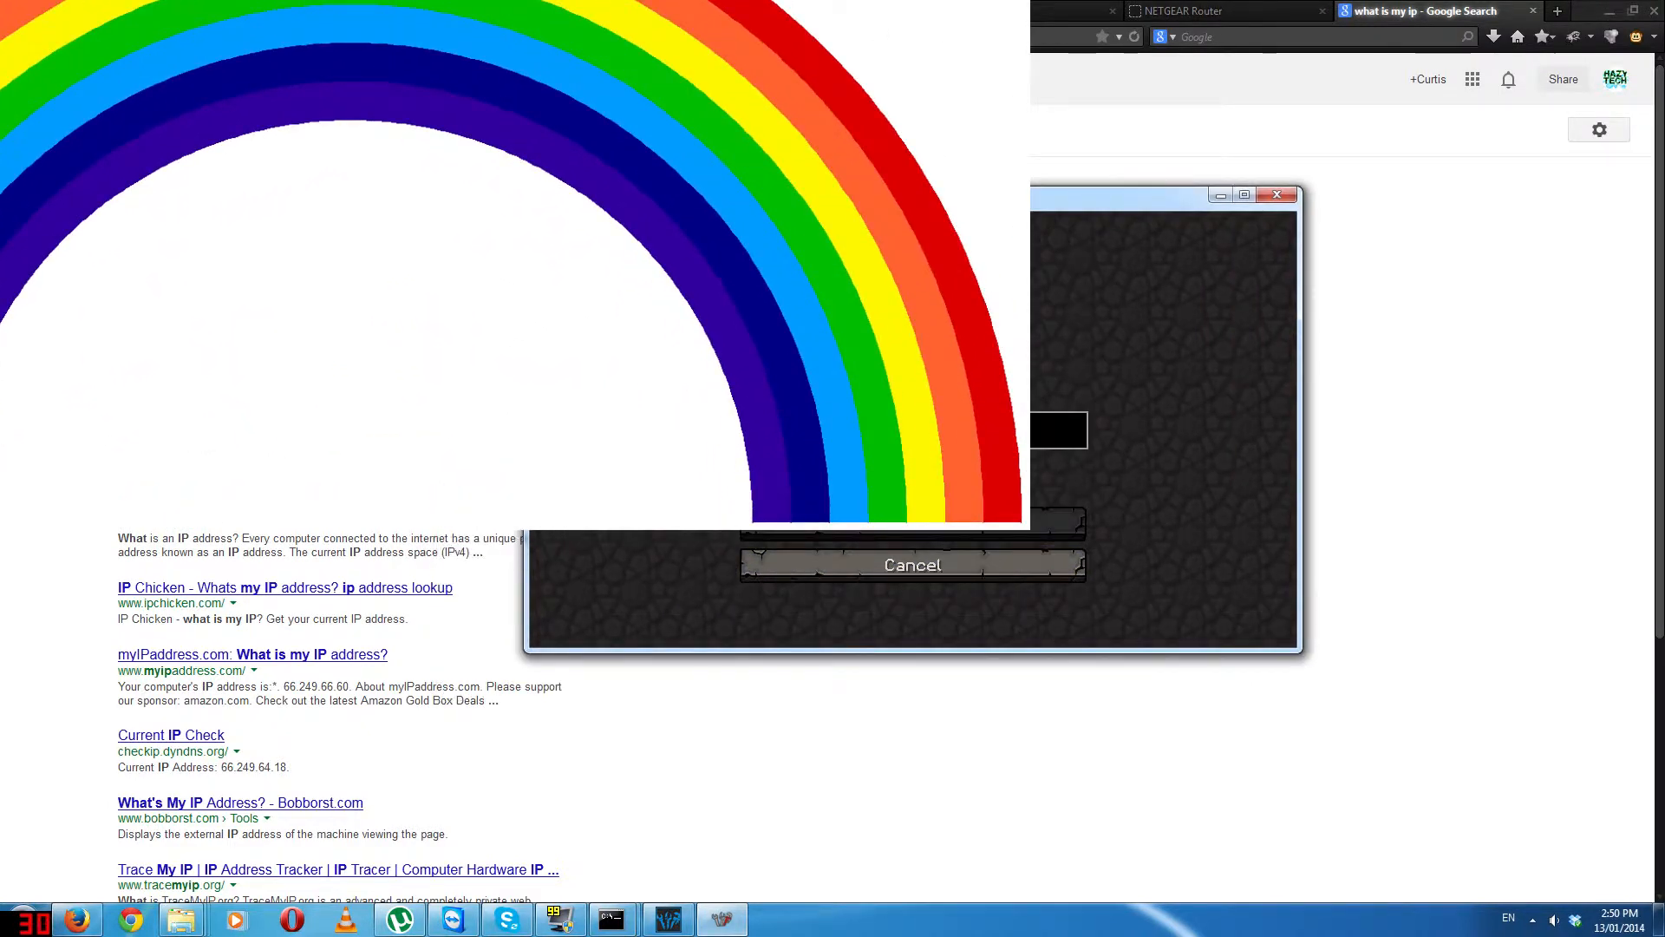
key(ctrl+v)
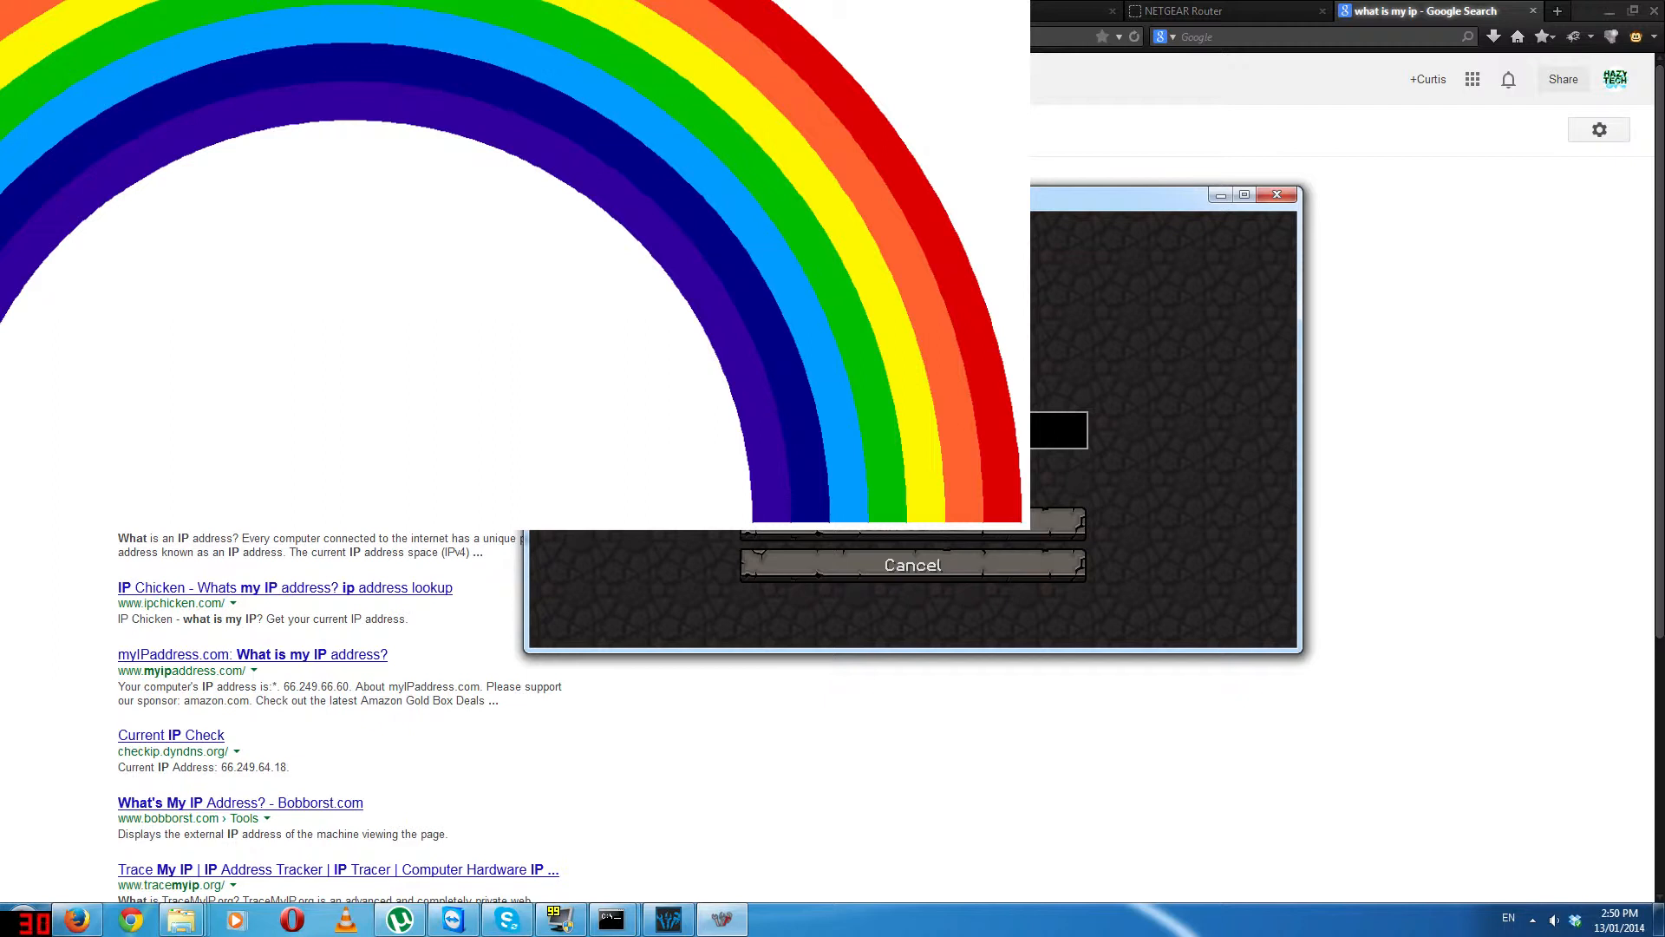
click(888, 525)
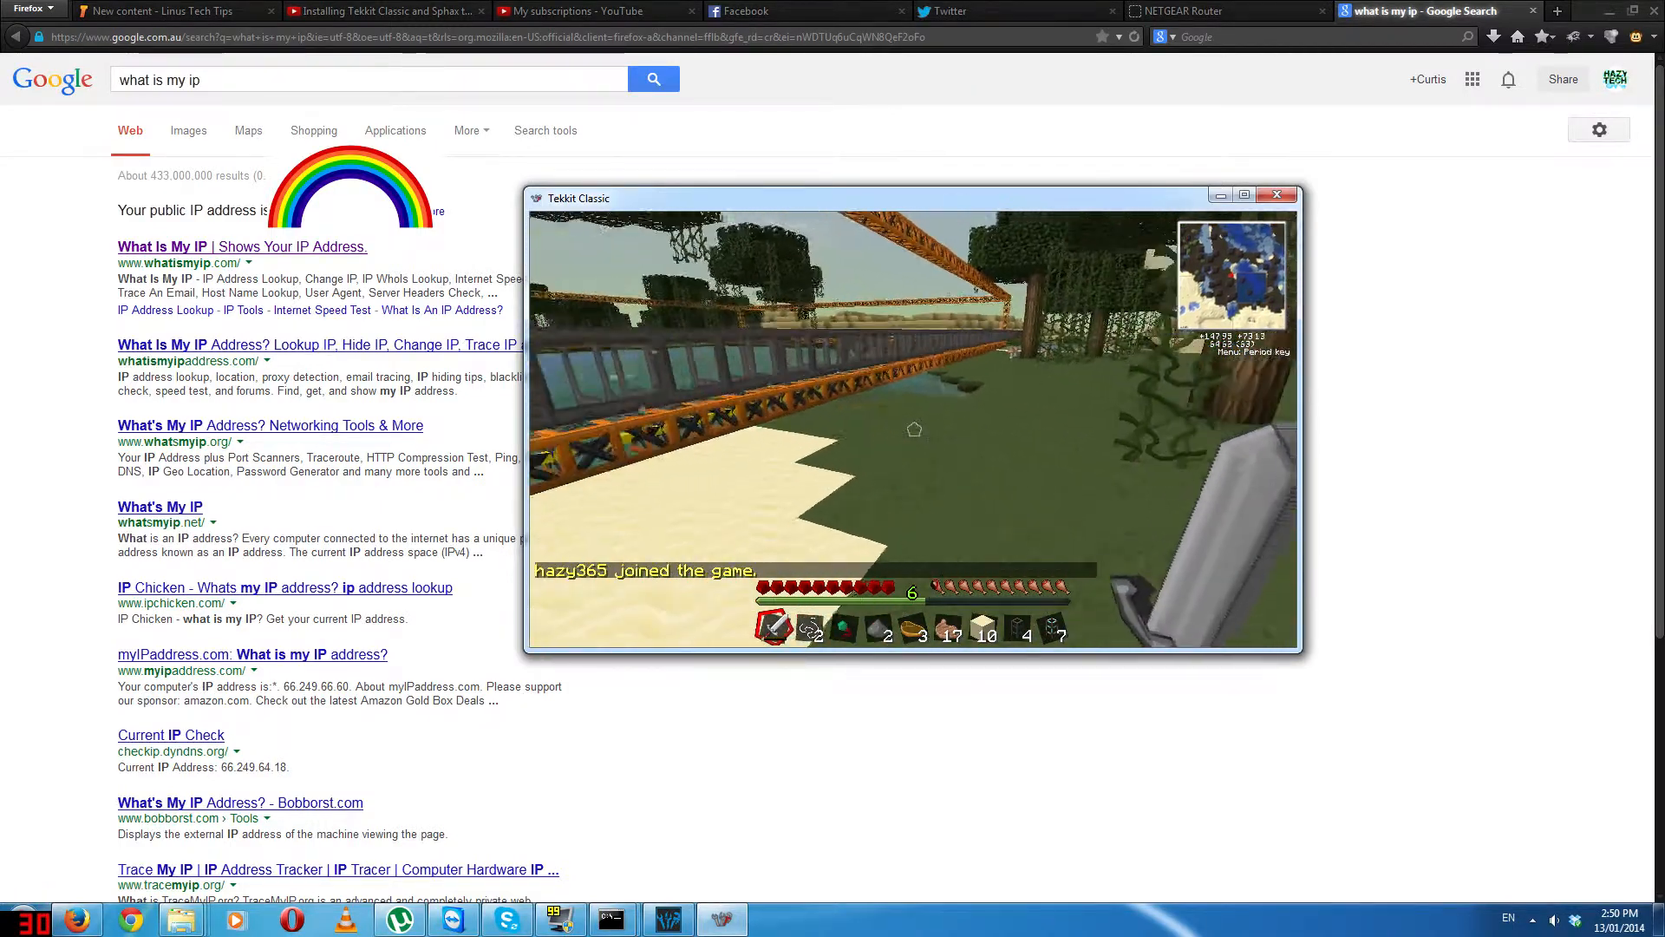
Step: Walk through the joined Tekkit world toward the chest beside the water
key(w)
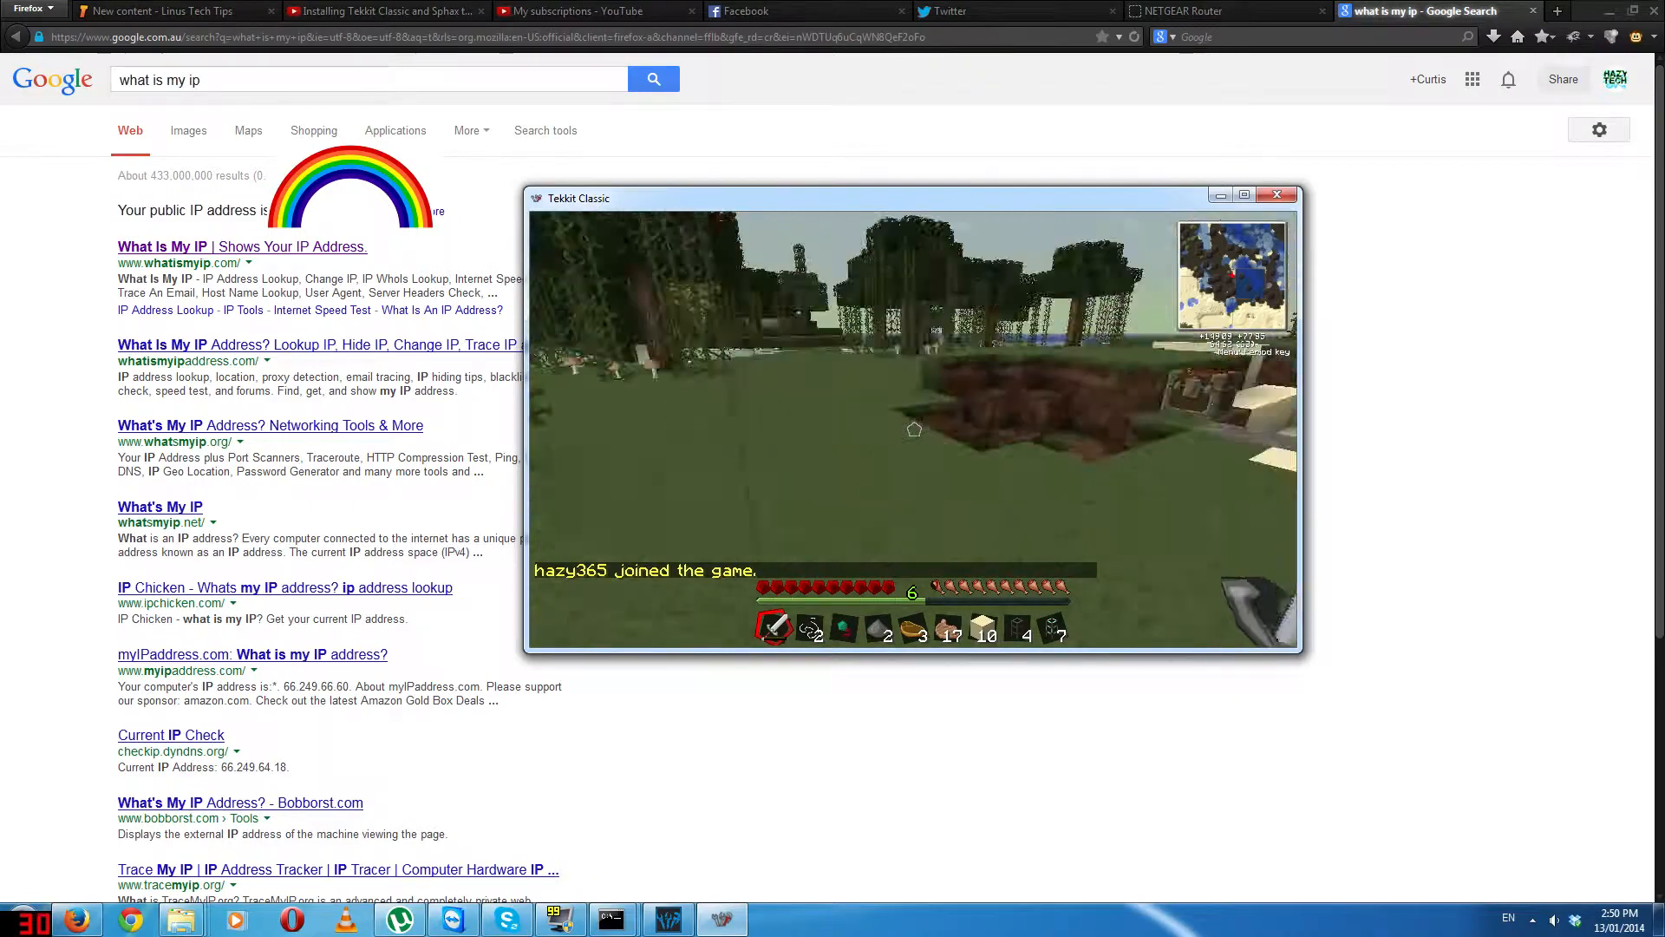
key(w)
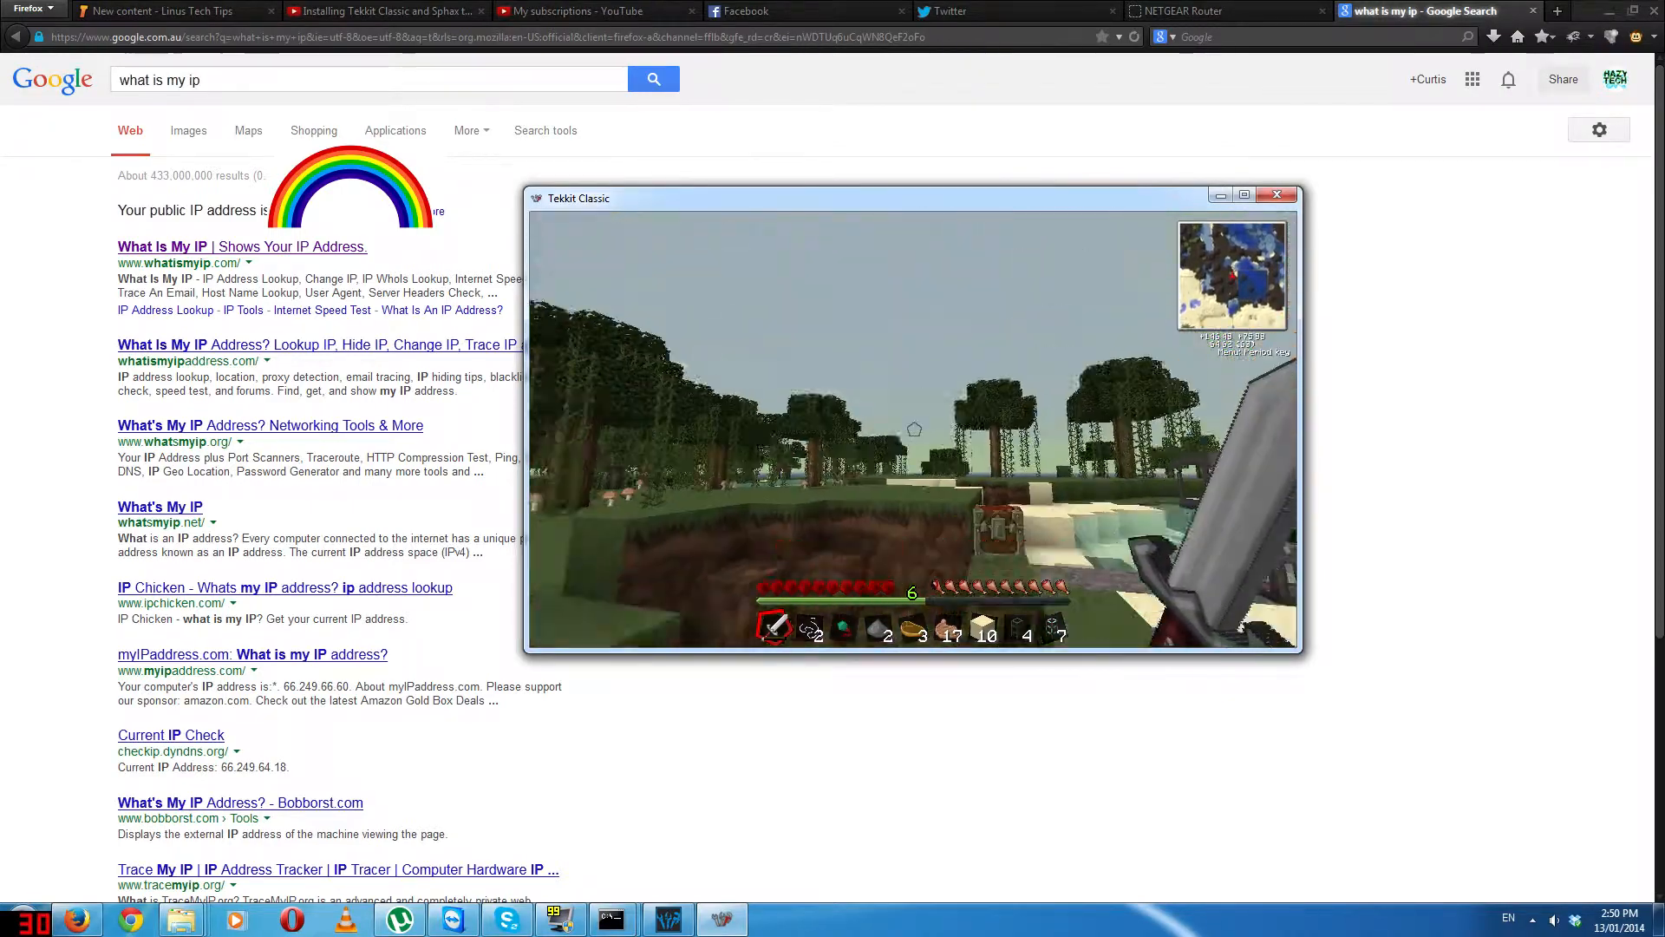
key(w)
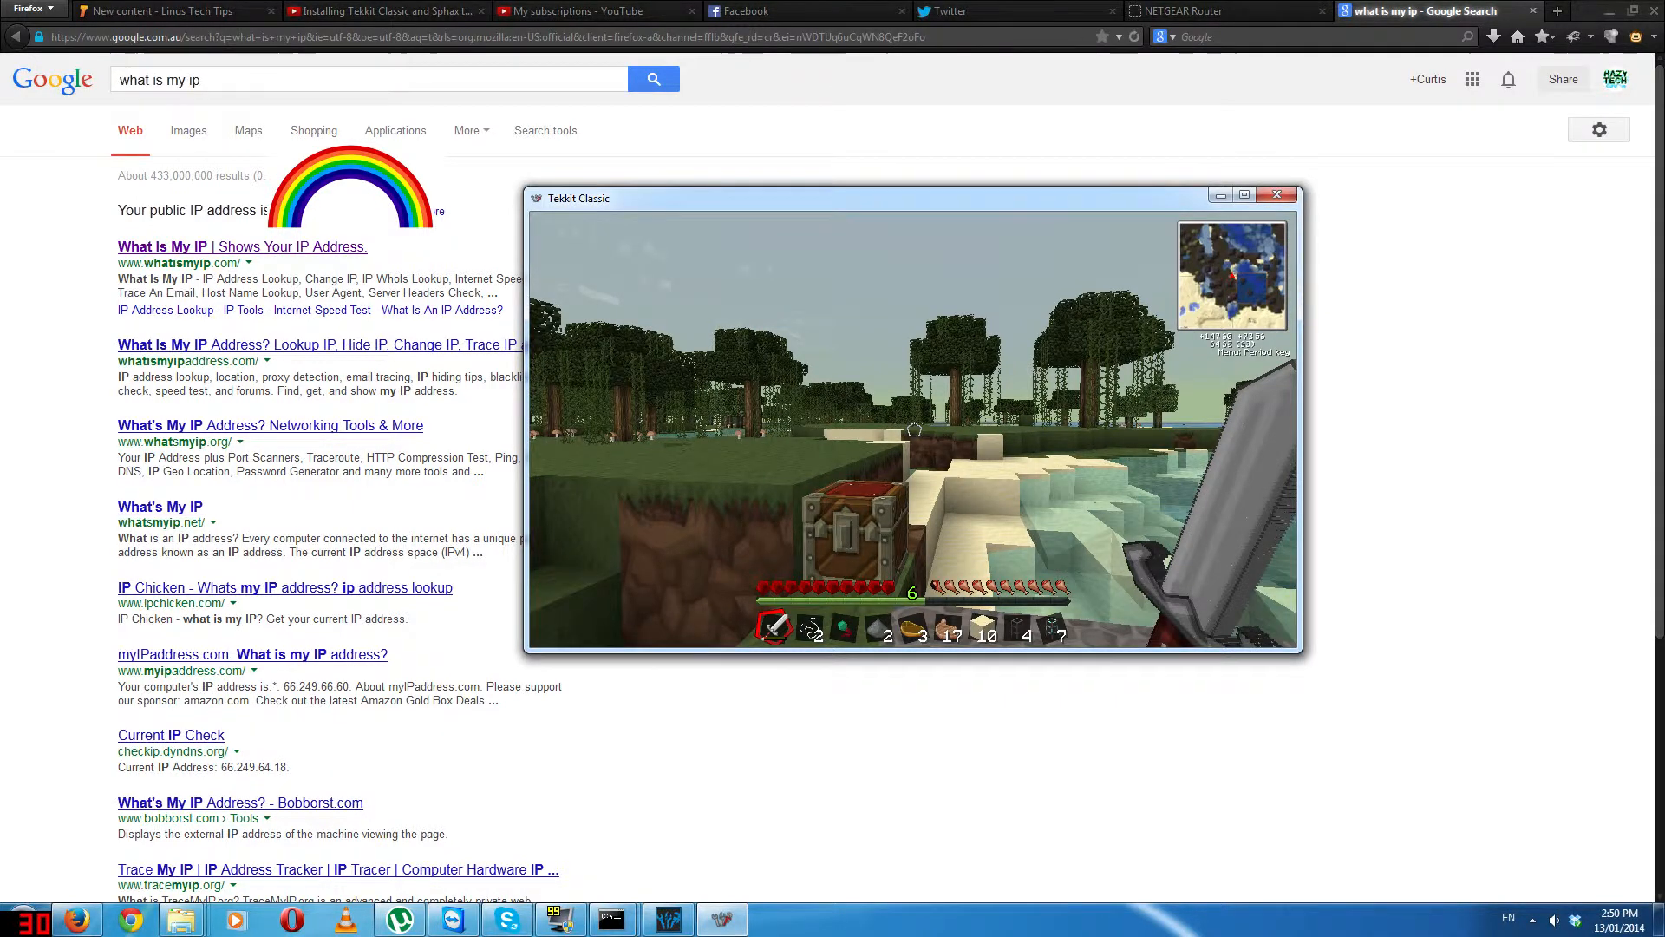
Step: Examine the player's login entries in the Tekkit server console and minimize the console
key(alt+Tab)
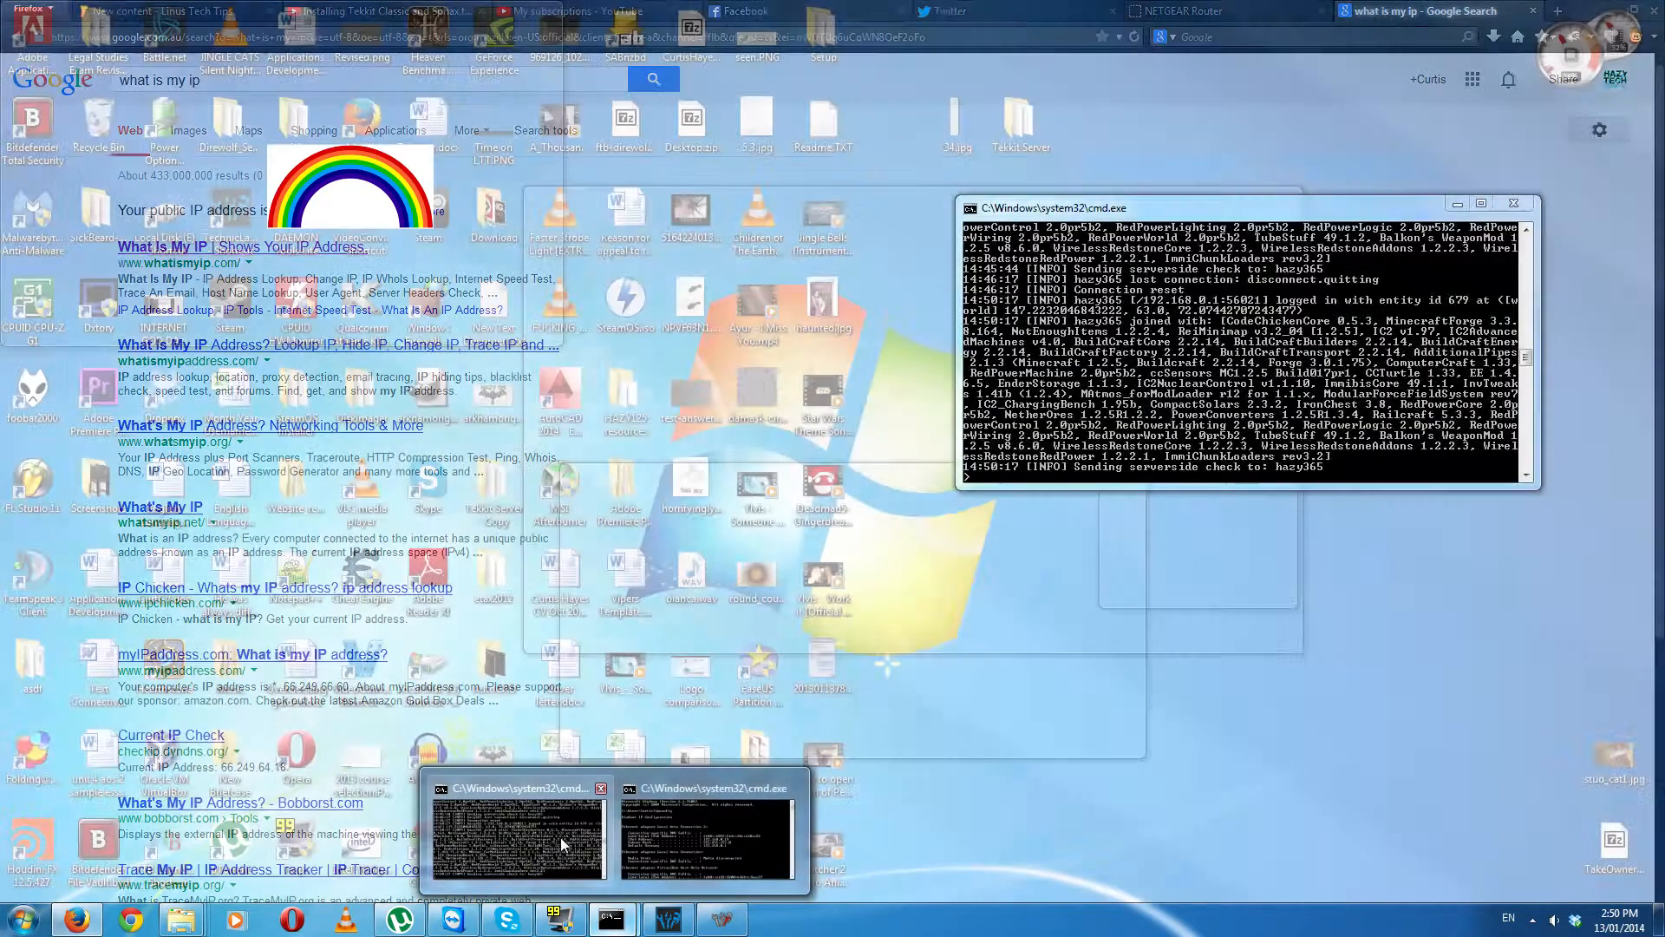
click(560, 836)
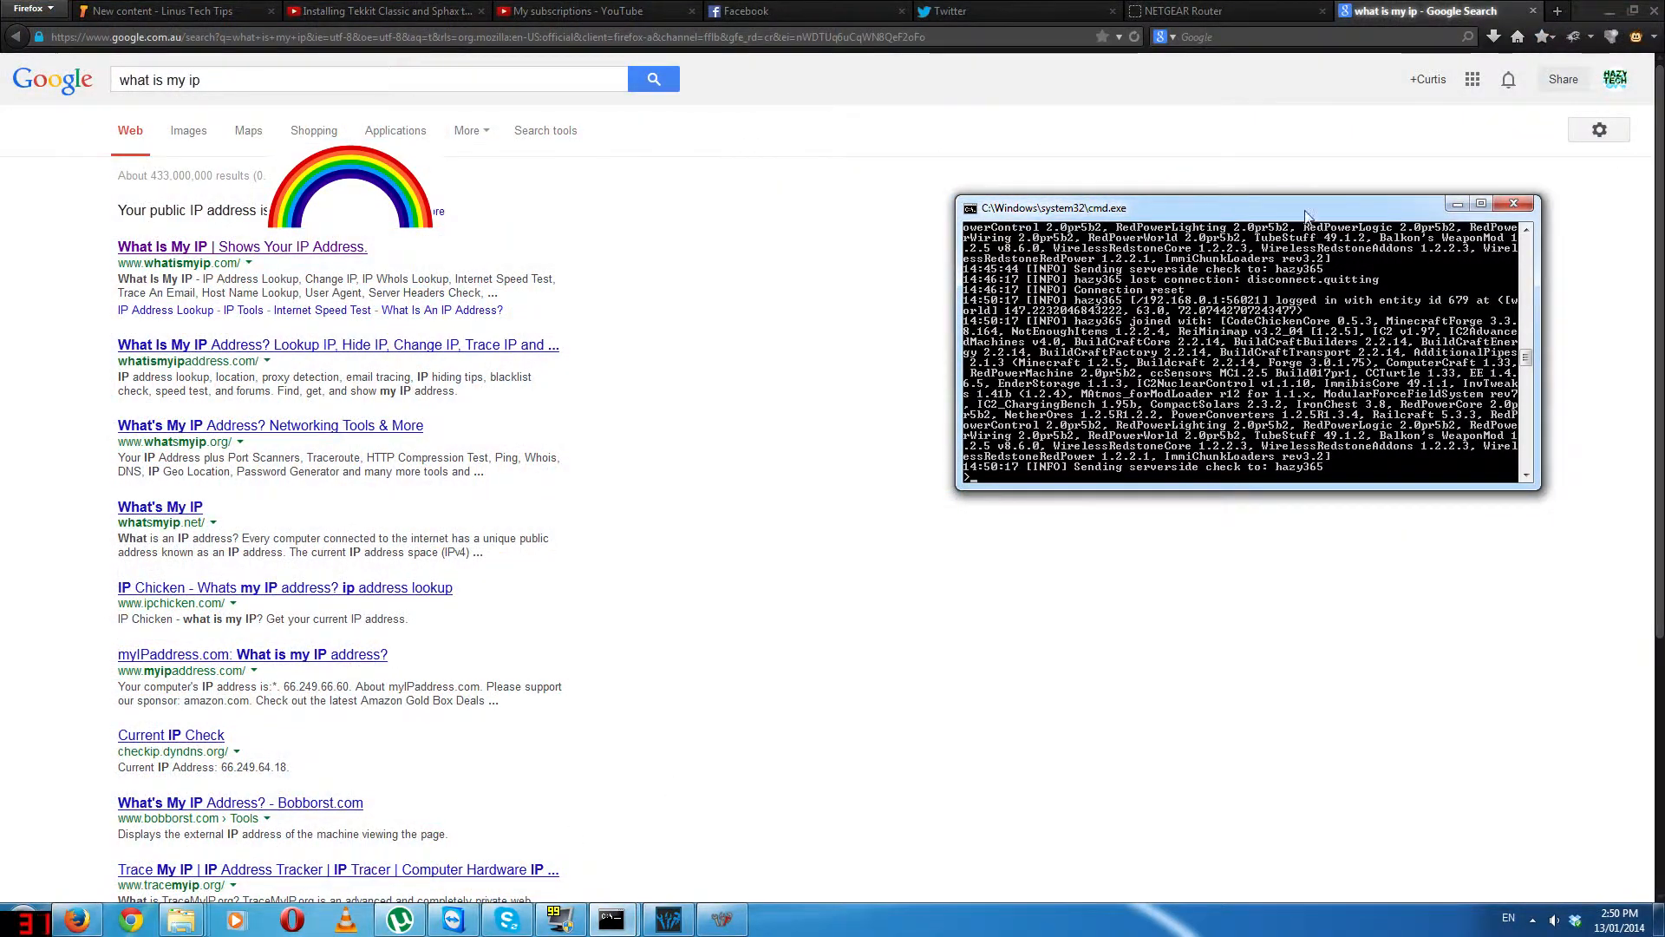
drag(1281, 206, 1037, 264)
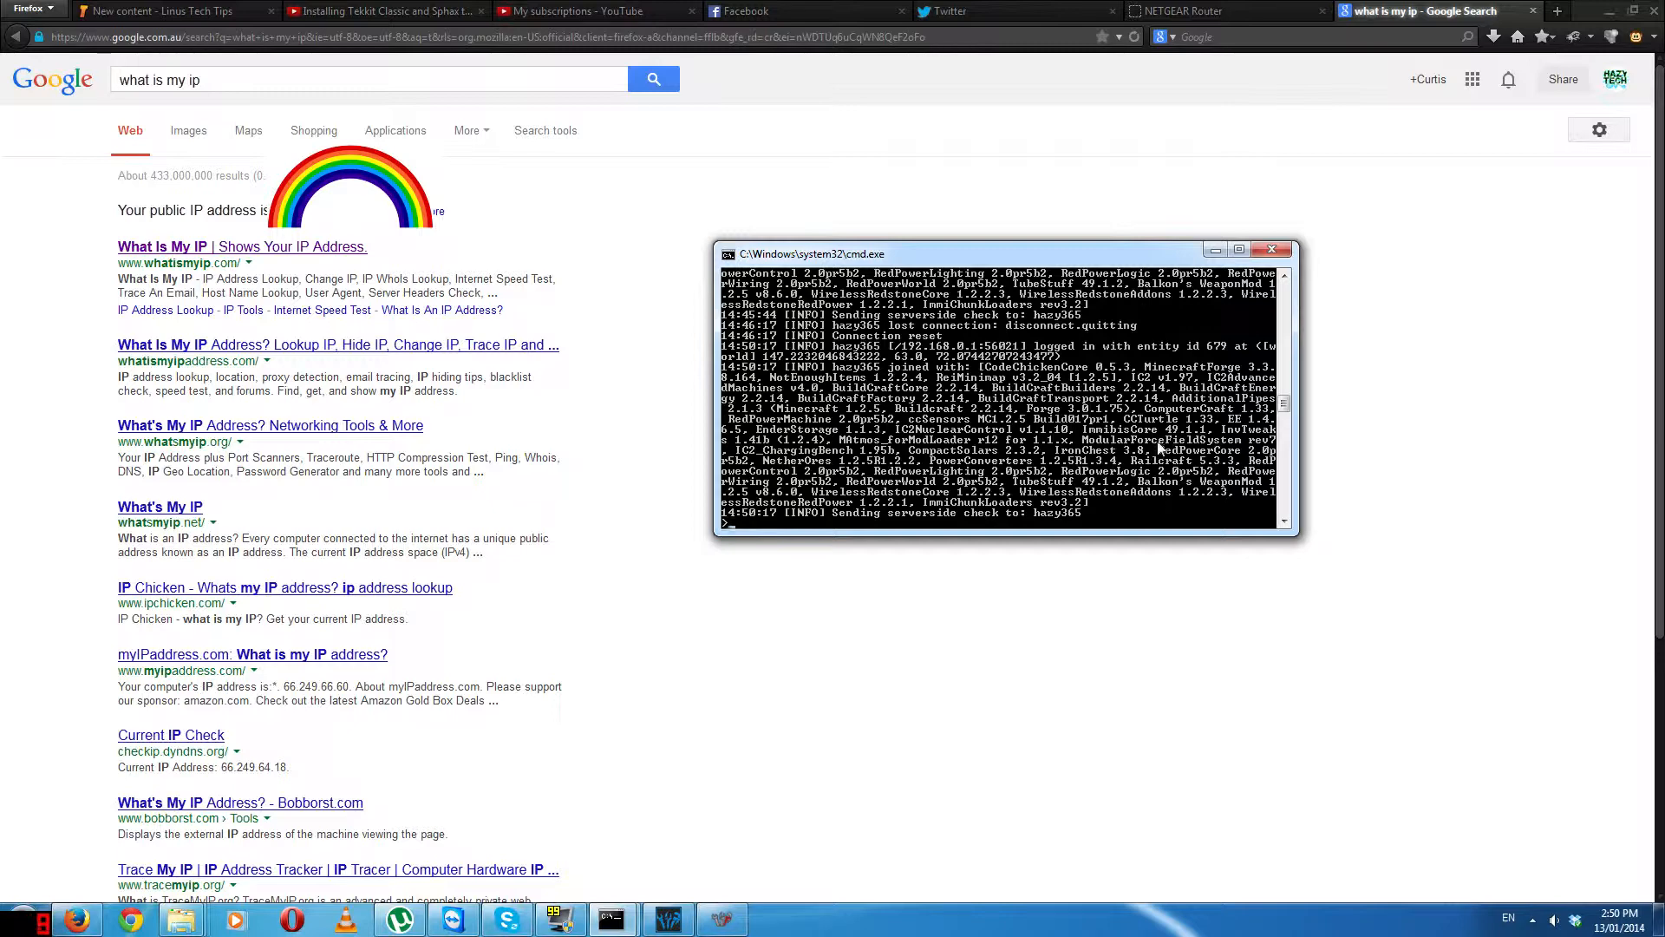
click(1215, 252)
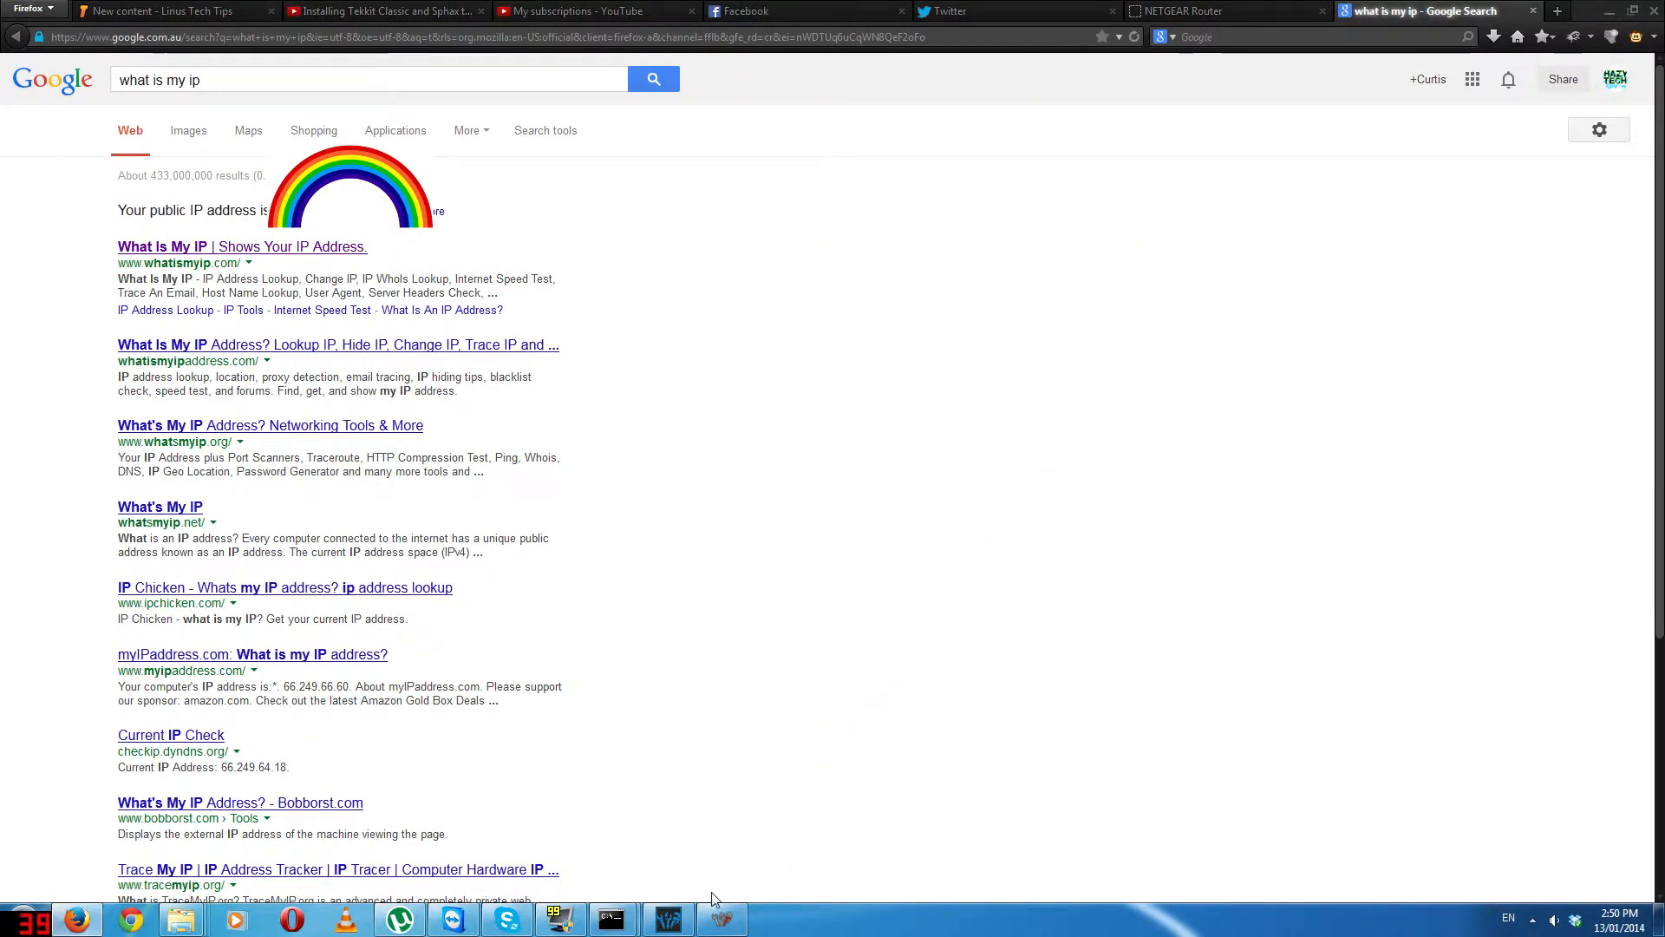
mouse_move(742, 928)
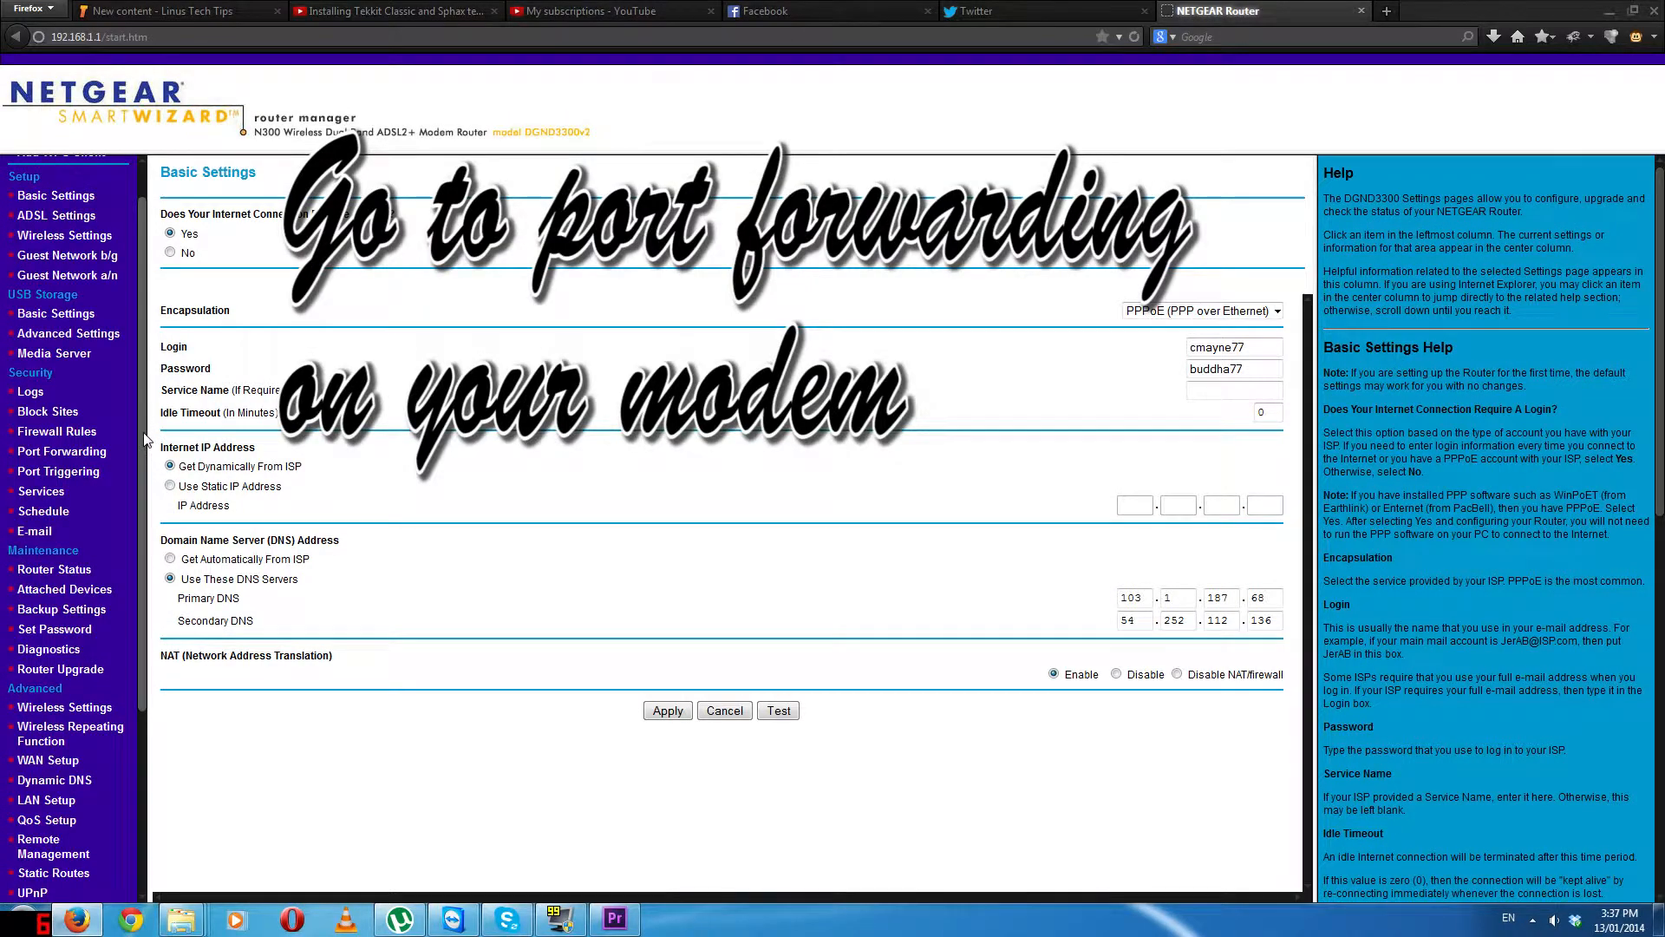
Step: Add a custom port forwarding rule named Tekkit on the router, with service type TCP/UDP and starting and ending port 25565
scroll(138, 456, down, 1)
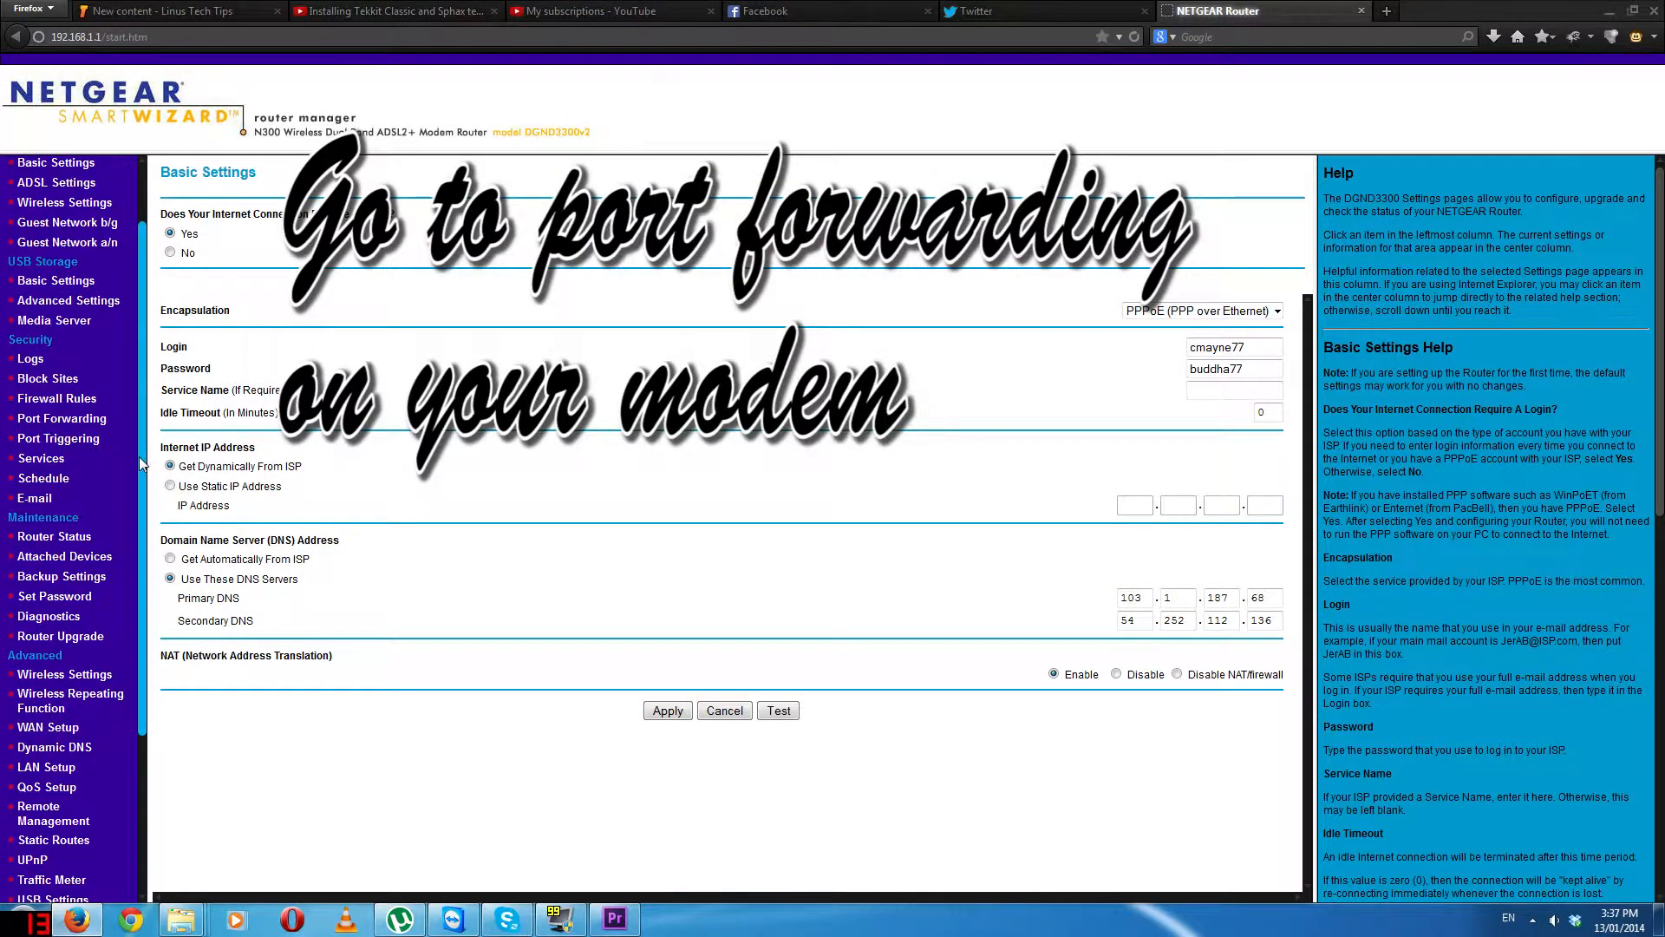
click(74, 419)
click(727, 299)
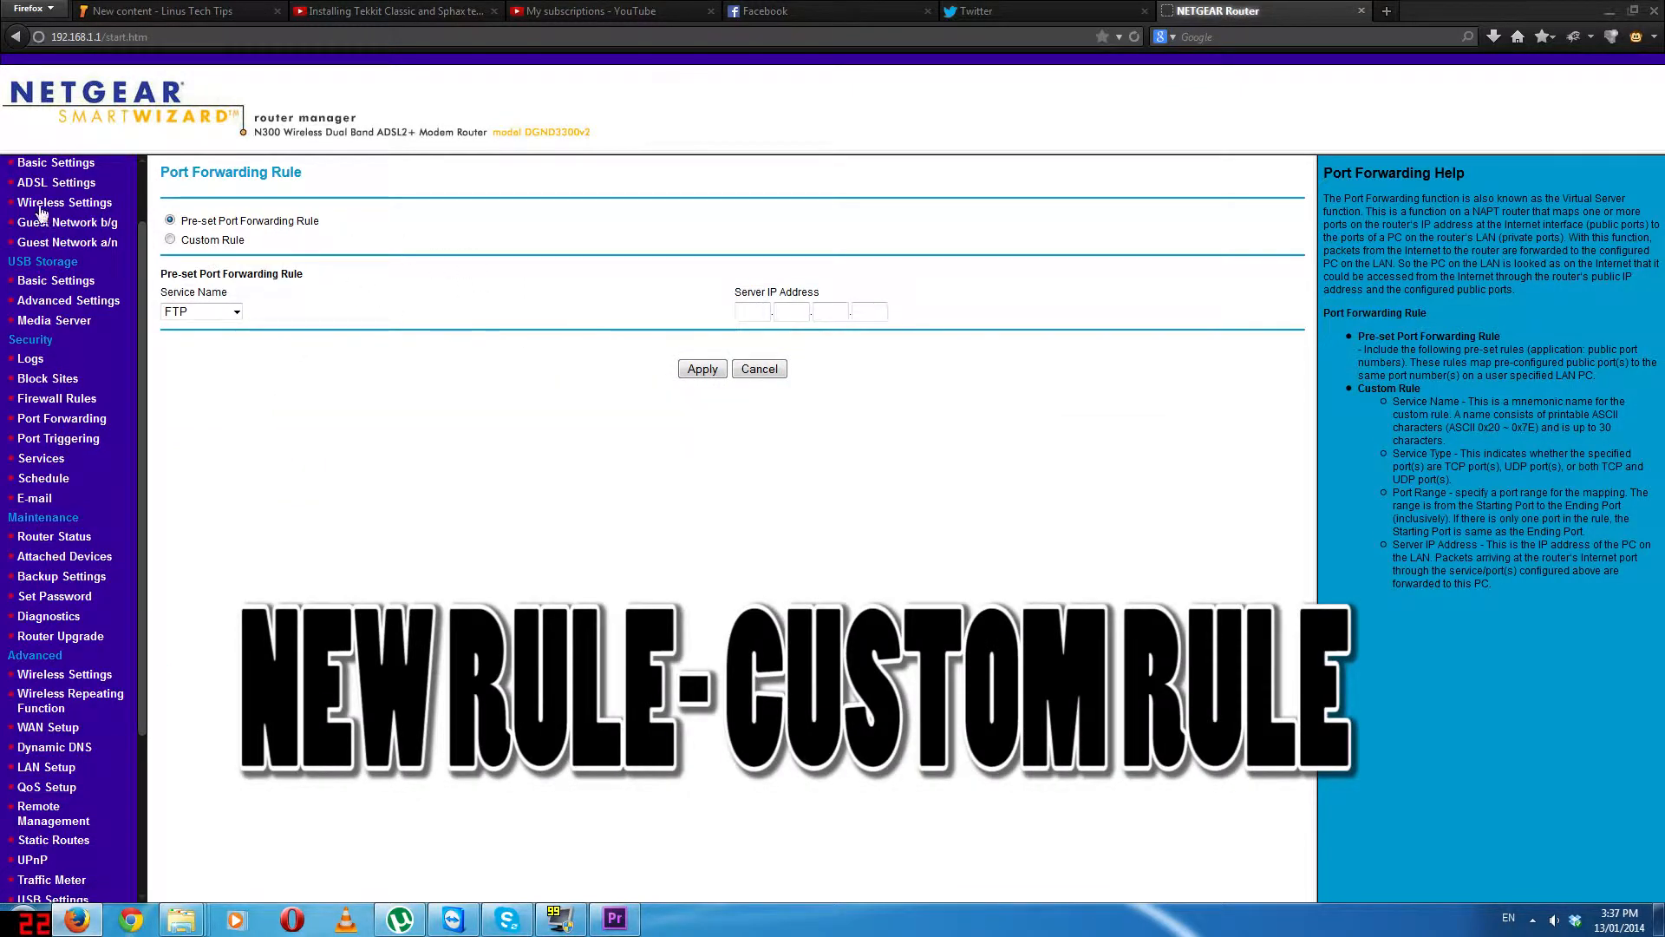
click(170, 239)
click(799, 317)
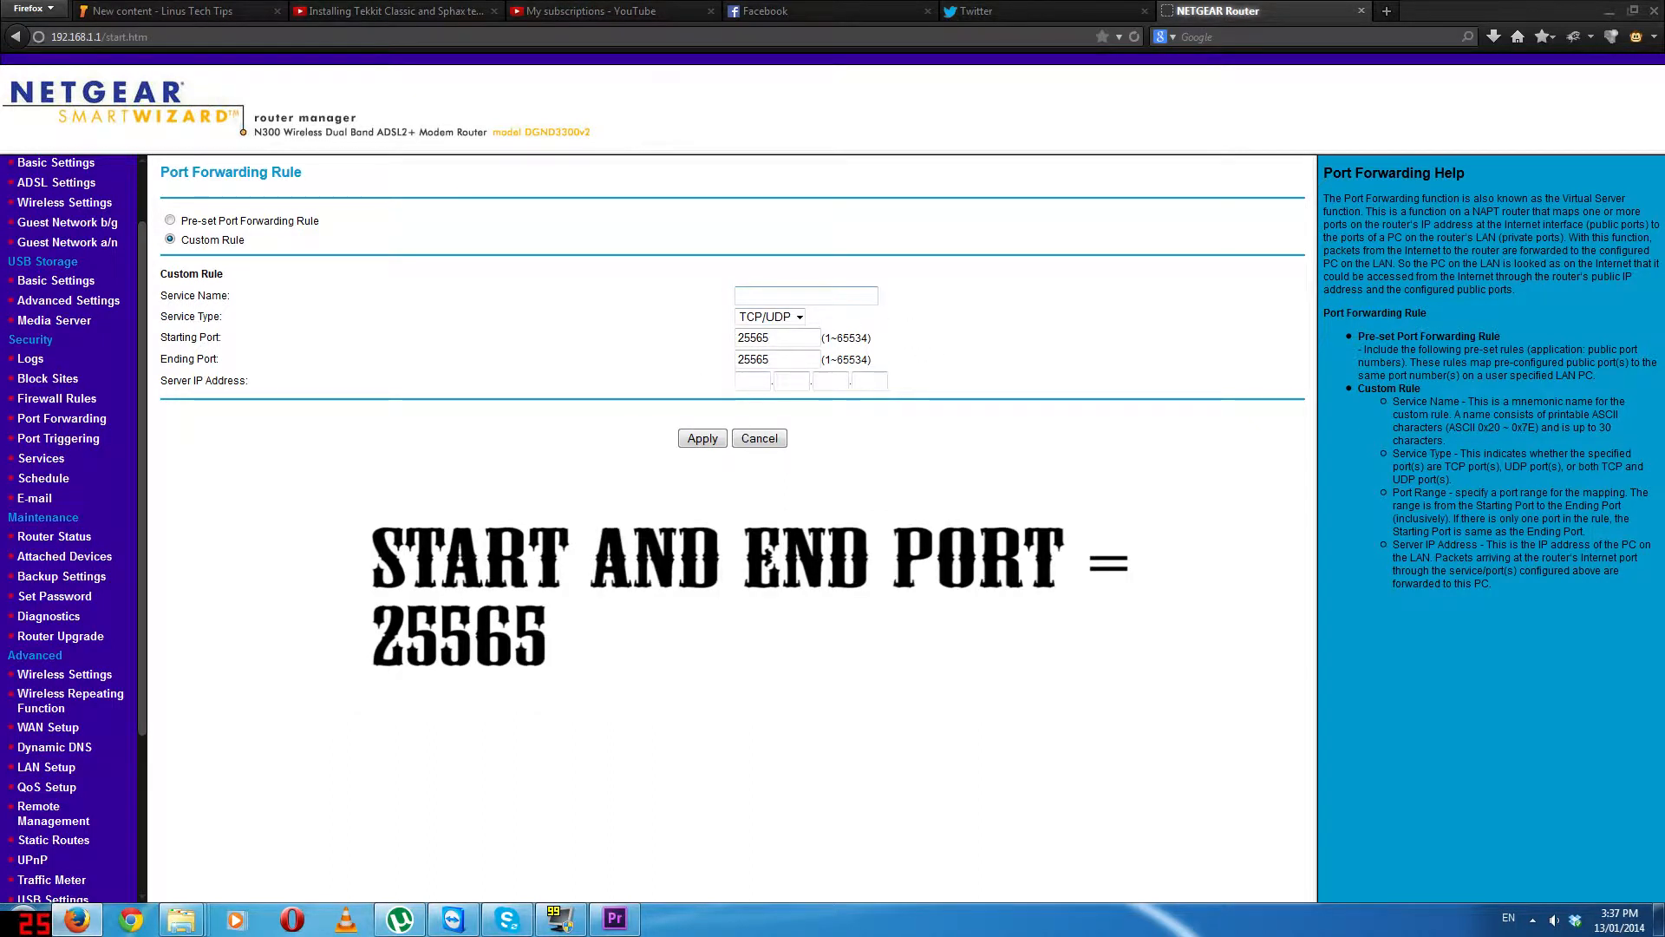
text(Tekkit)
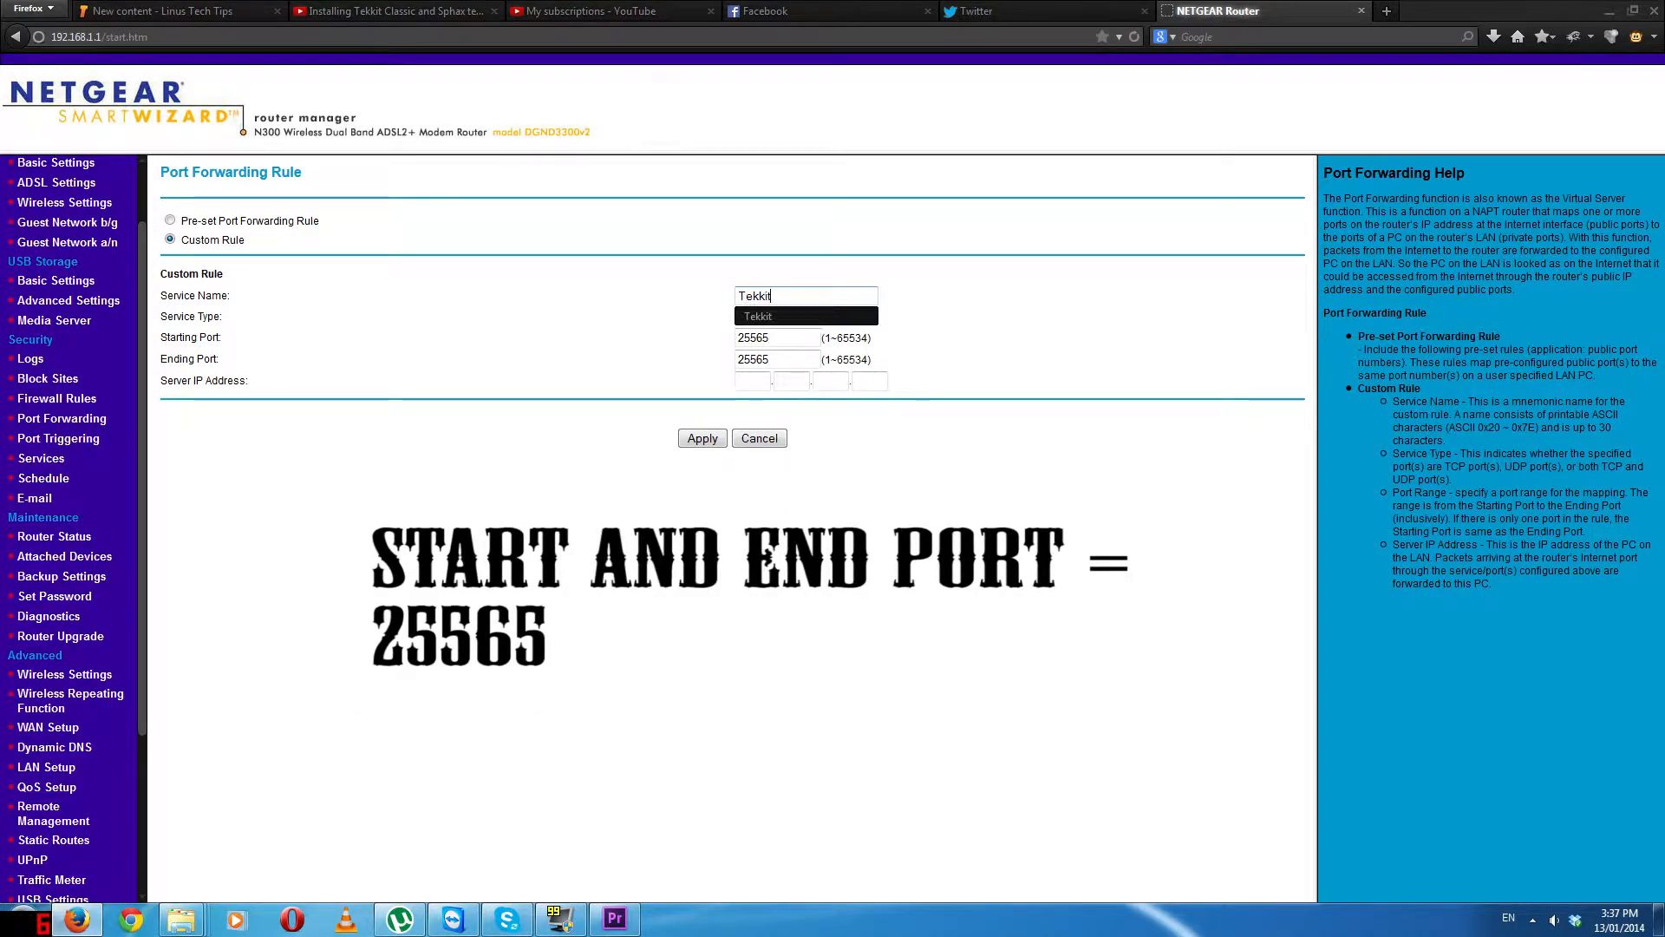
click(919, 274)
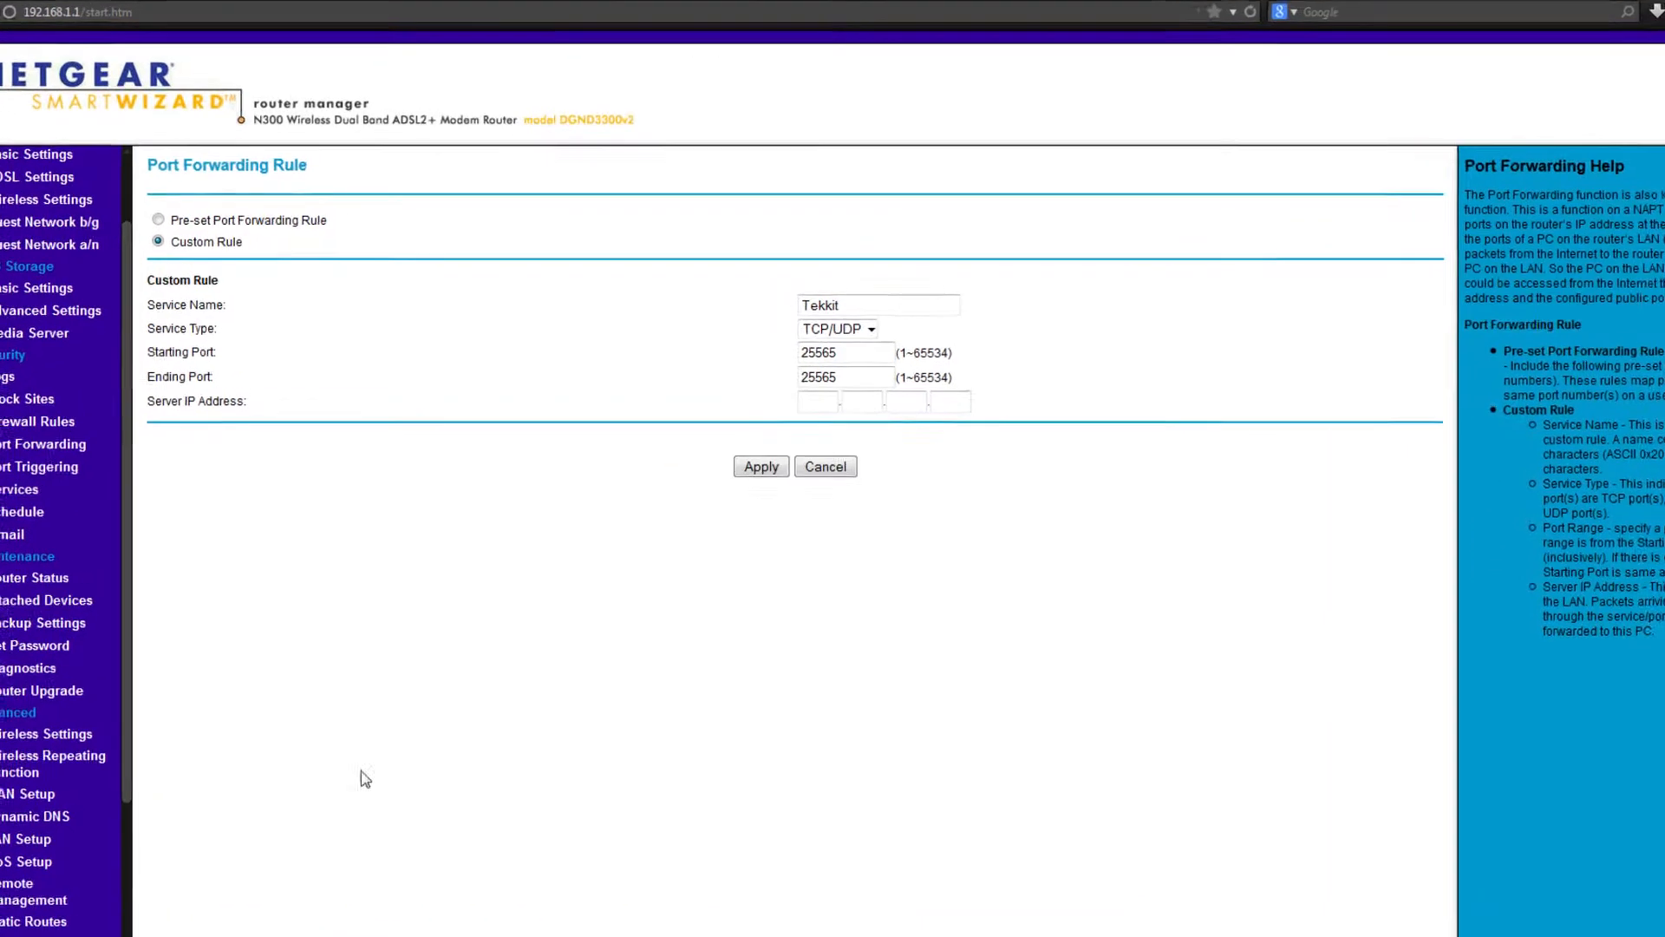
Step: Run ipconfig in a new Command Prompt and find the IPv4 address of Local Area Connection 2
click(23, 919)
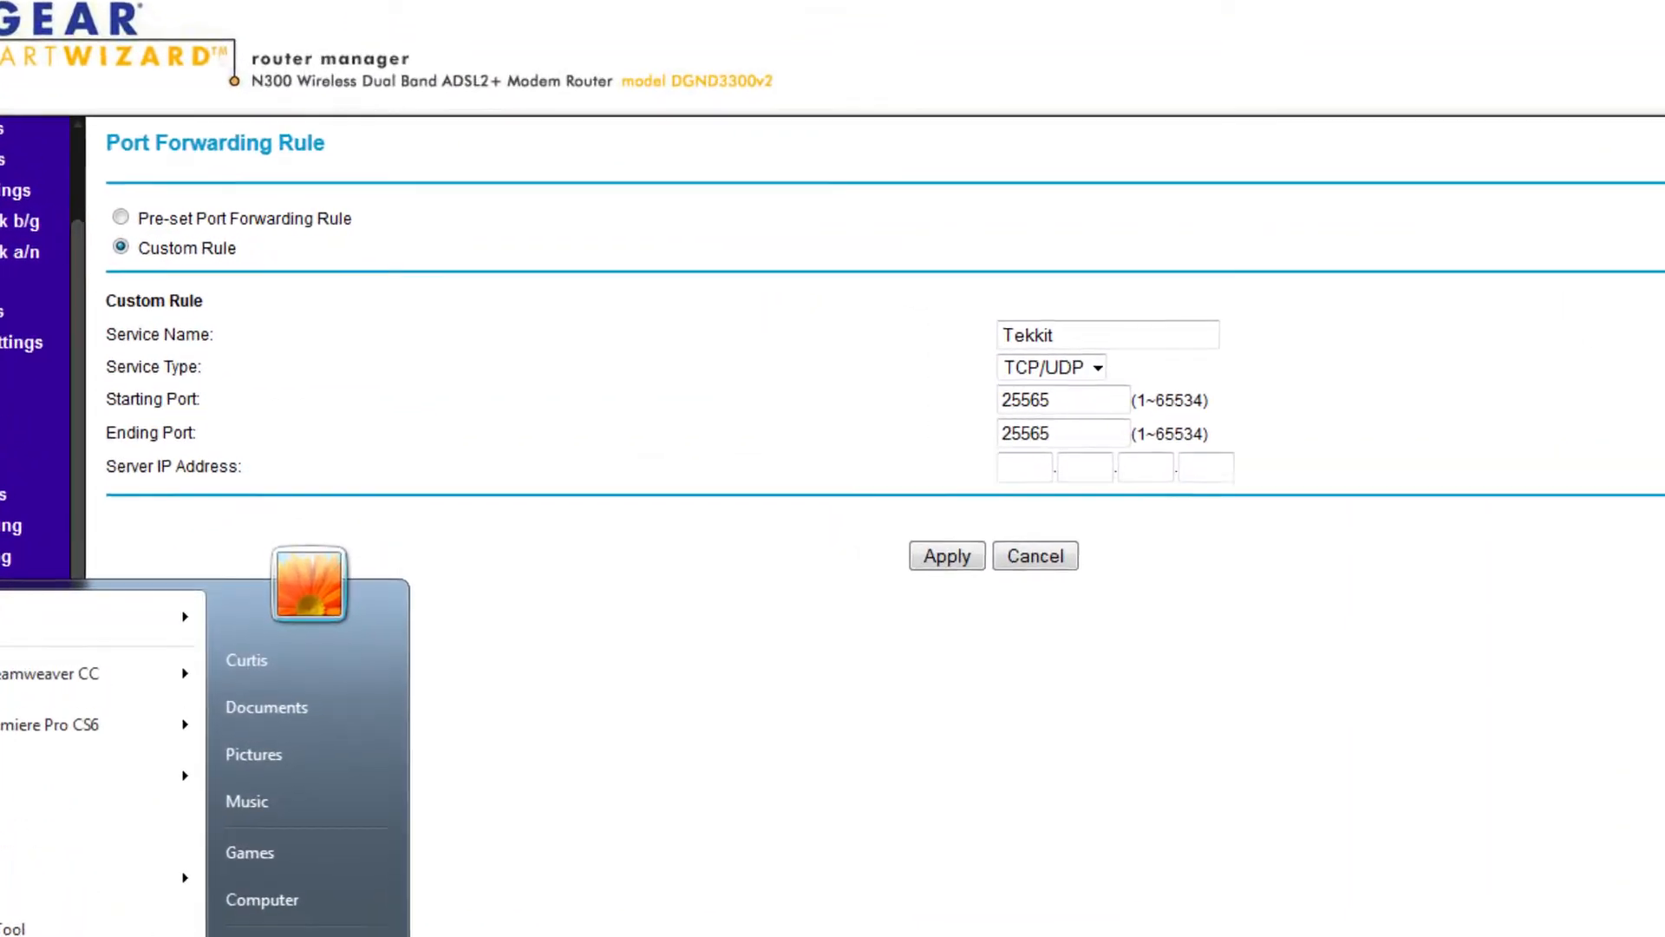
text(cmd)
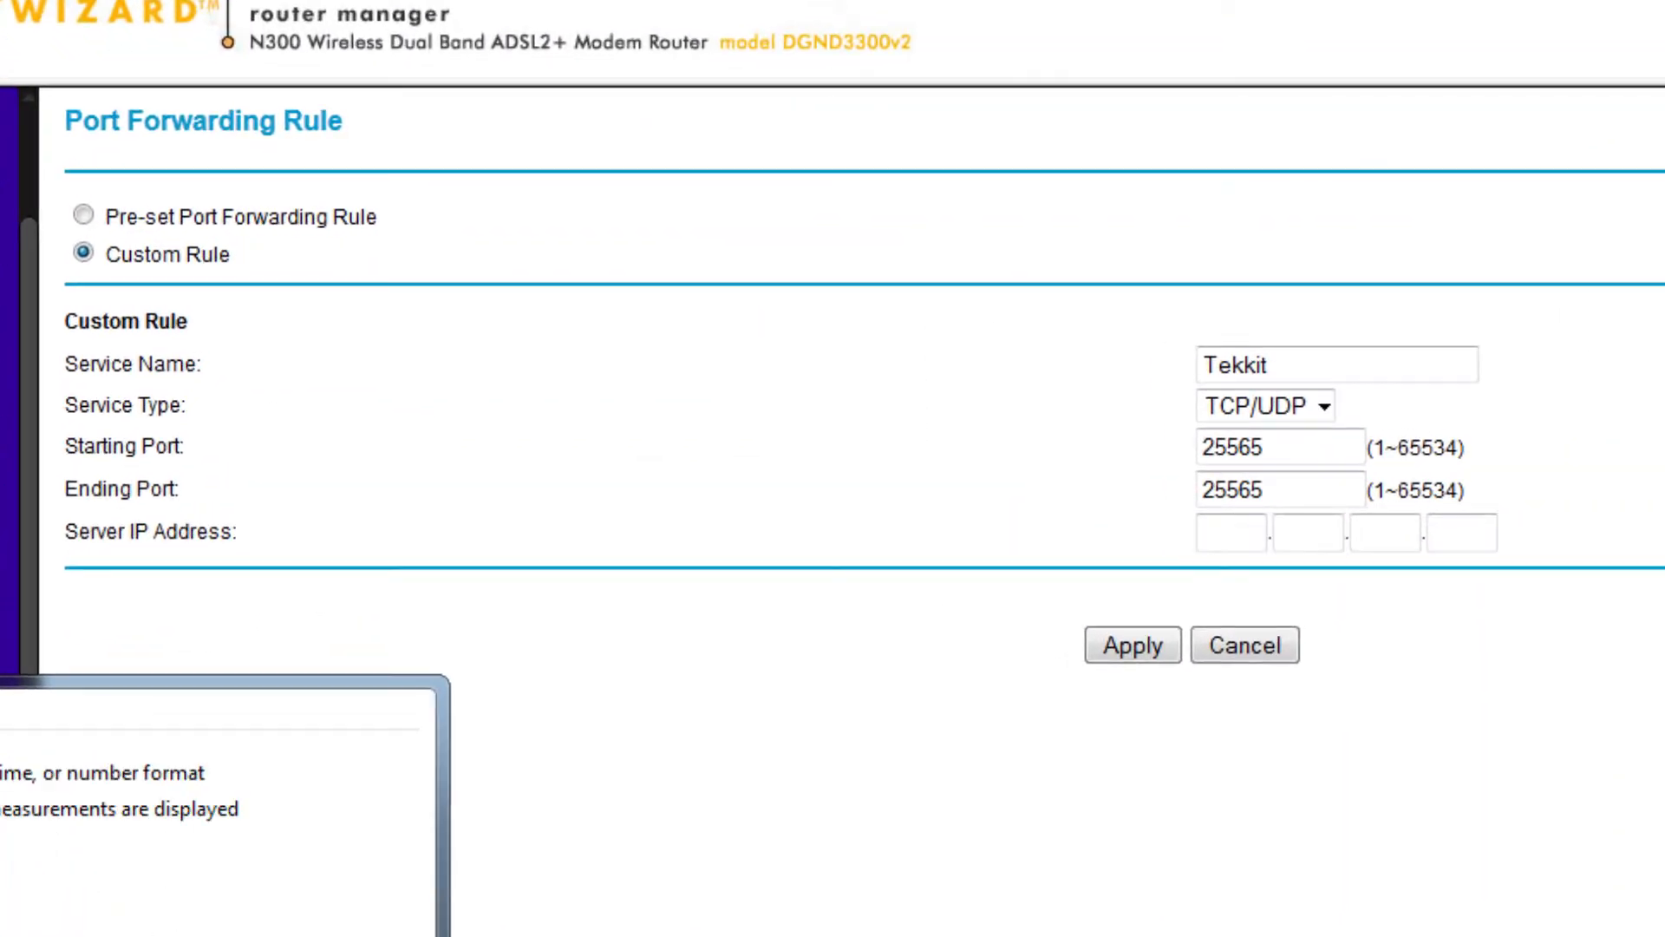
key(Return)
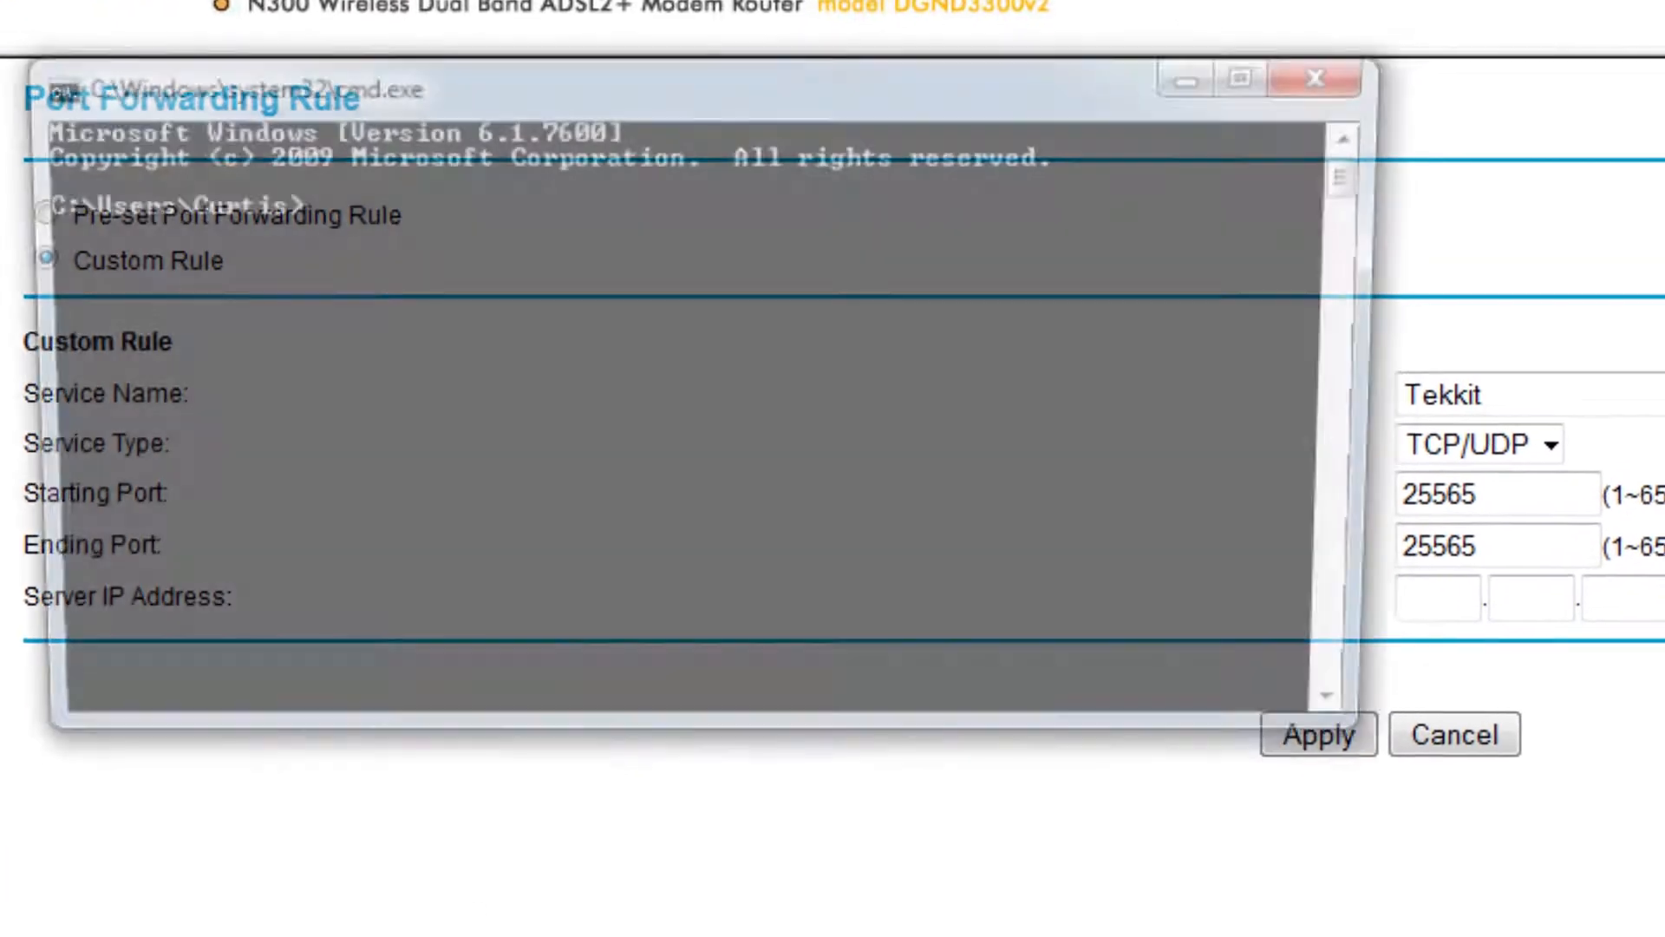
text(ipconfig)
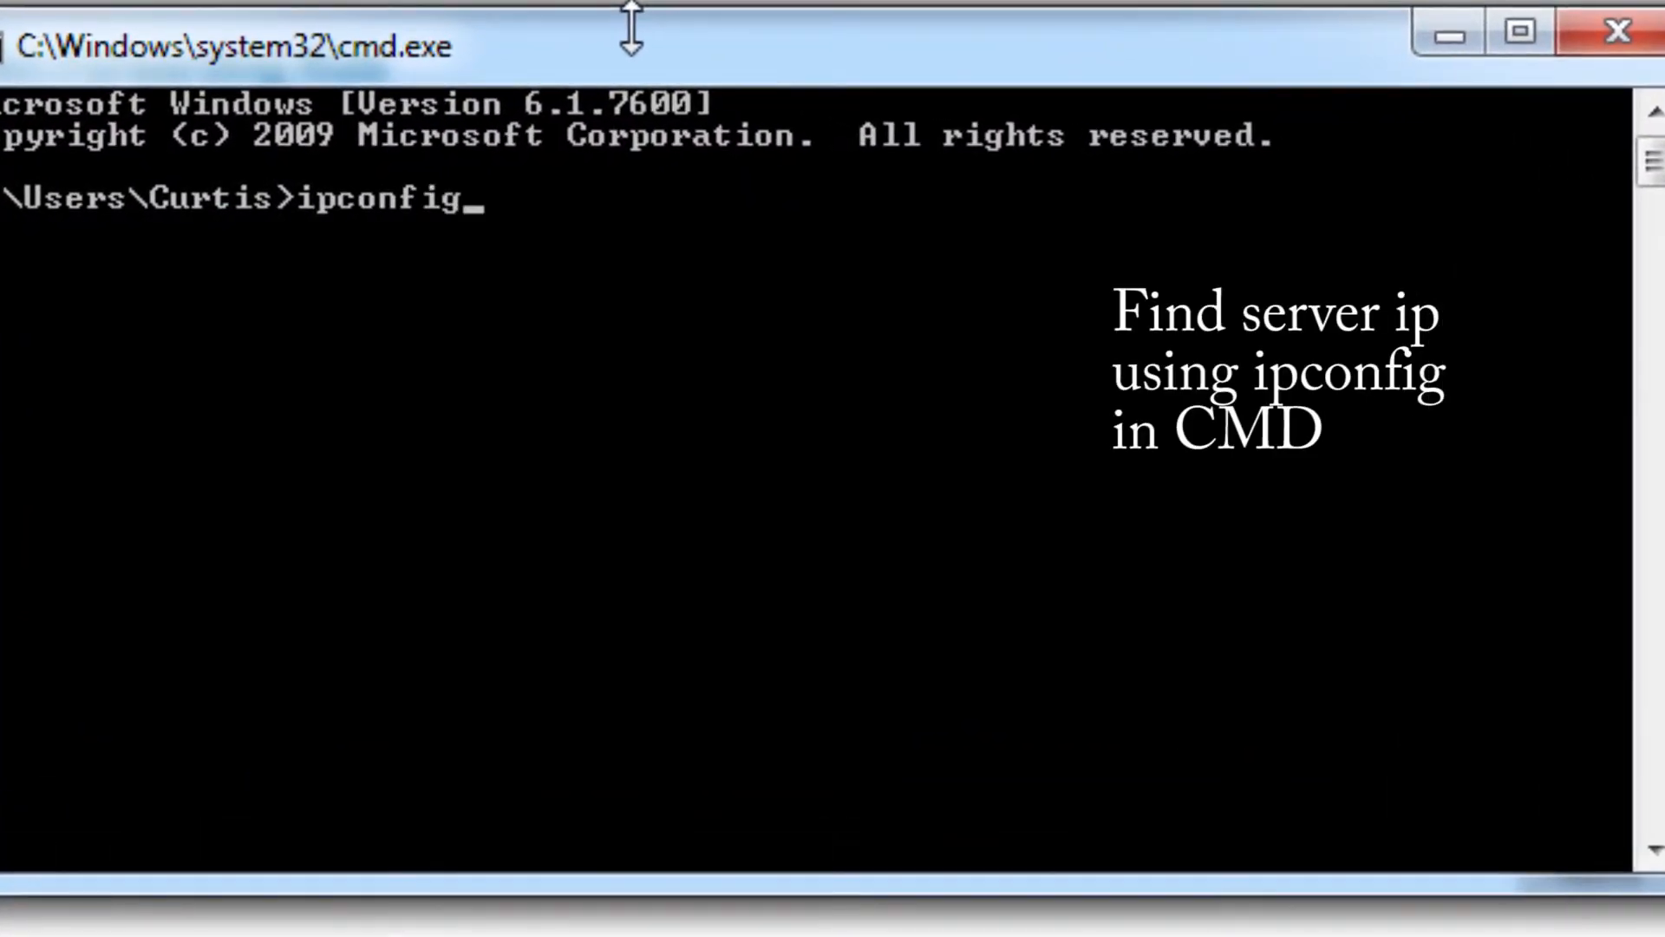
key(Return)
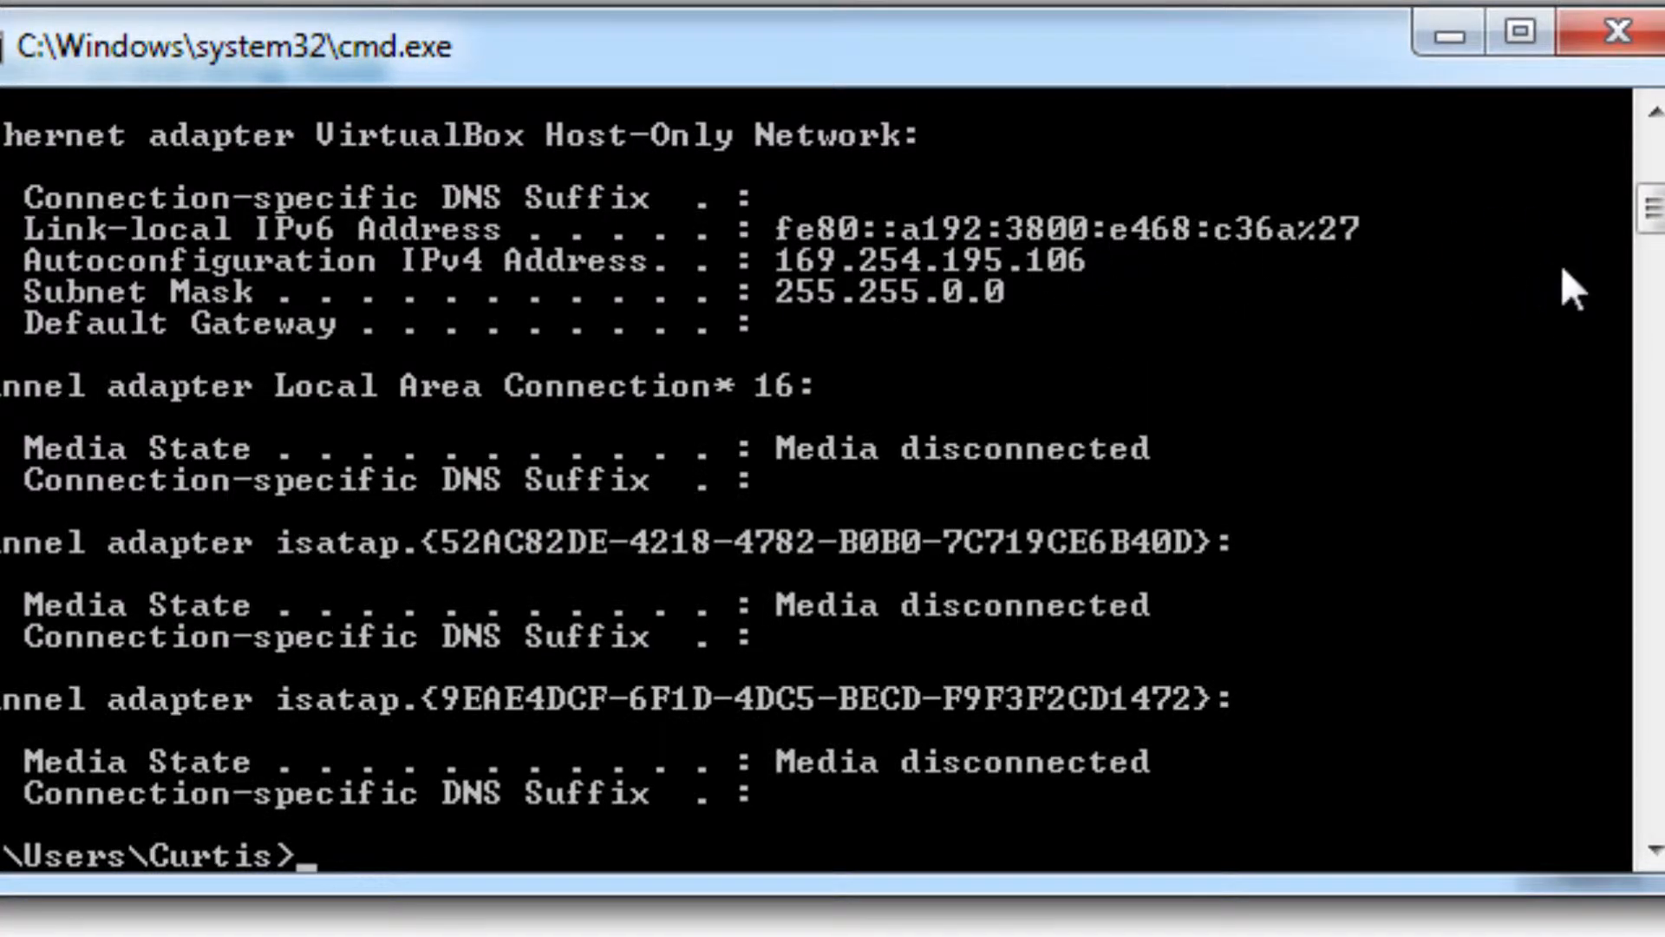
drag(1647, 211, 1660, 169)
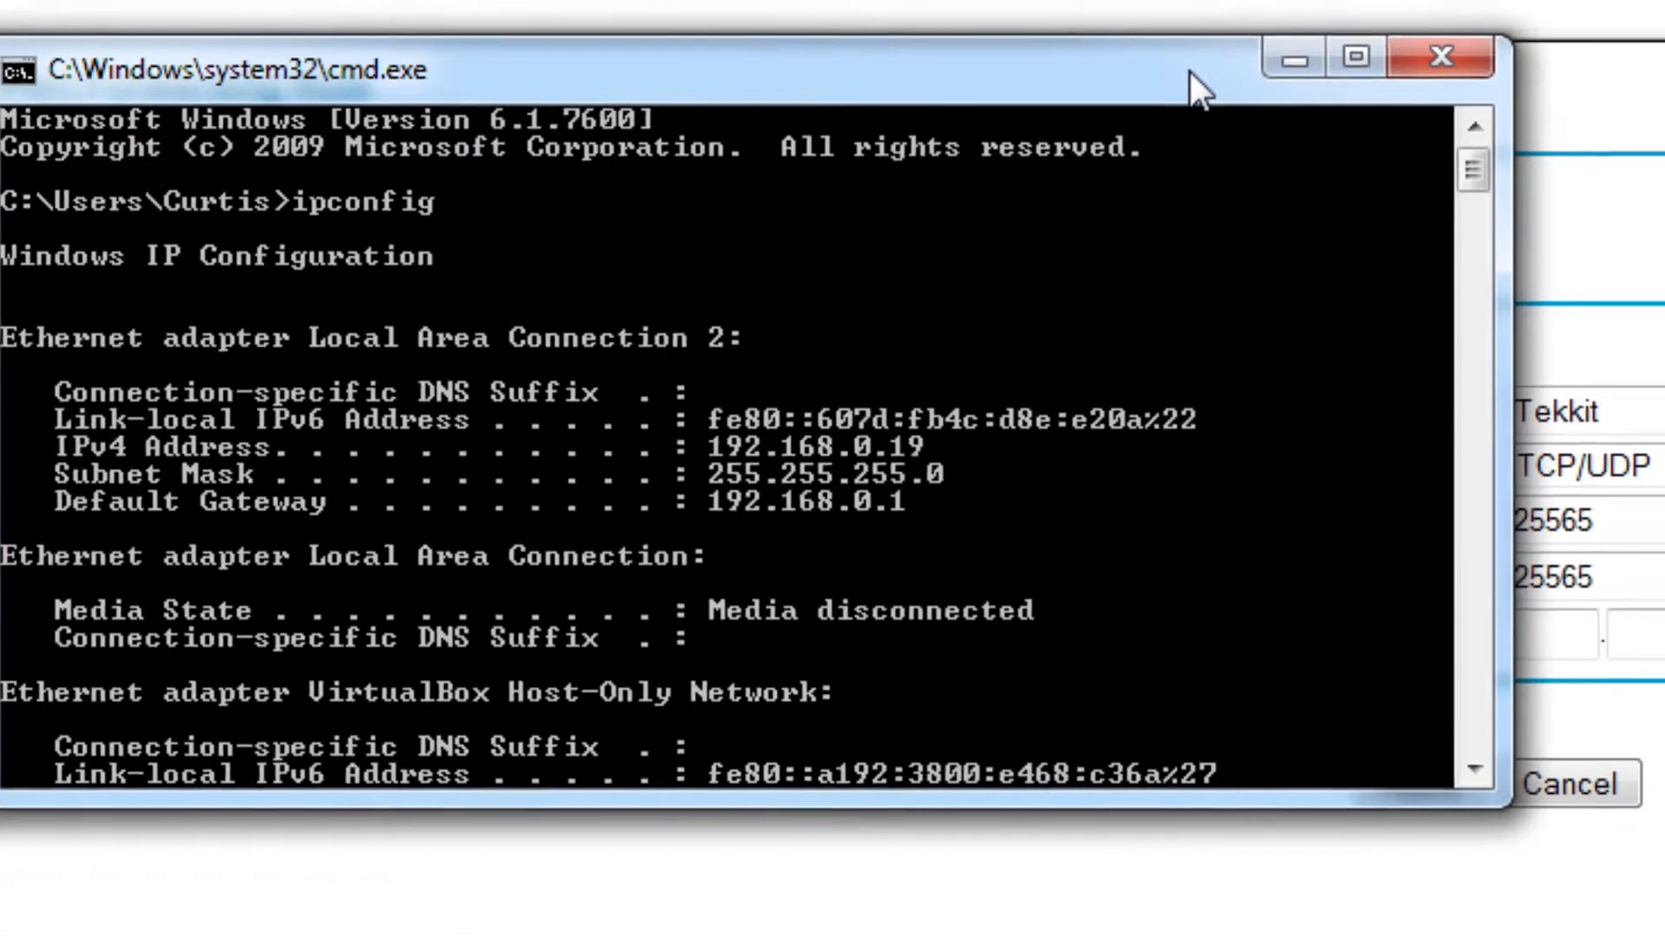
Step: Move the ipconfig window clear of the rule and enter its IPv4 address, 192.168.0.19, as the server IP address
drag(1190, 71, 1501, 733)
click(1138, 503)
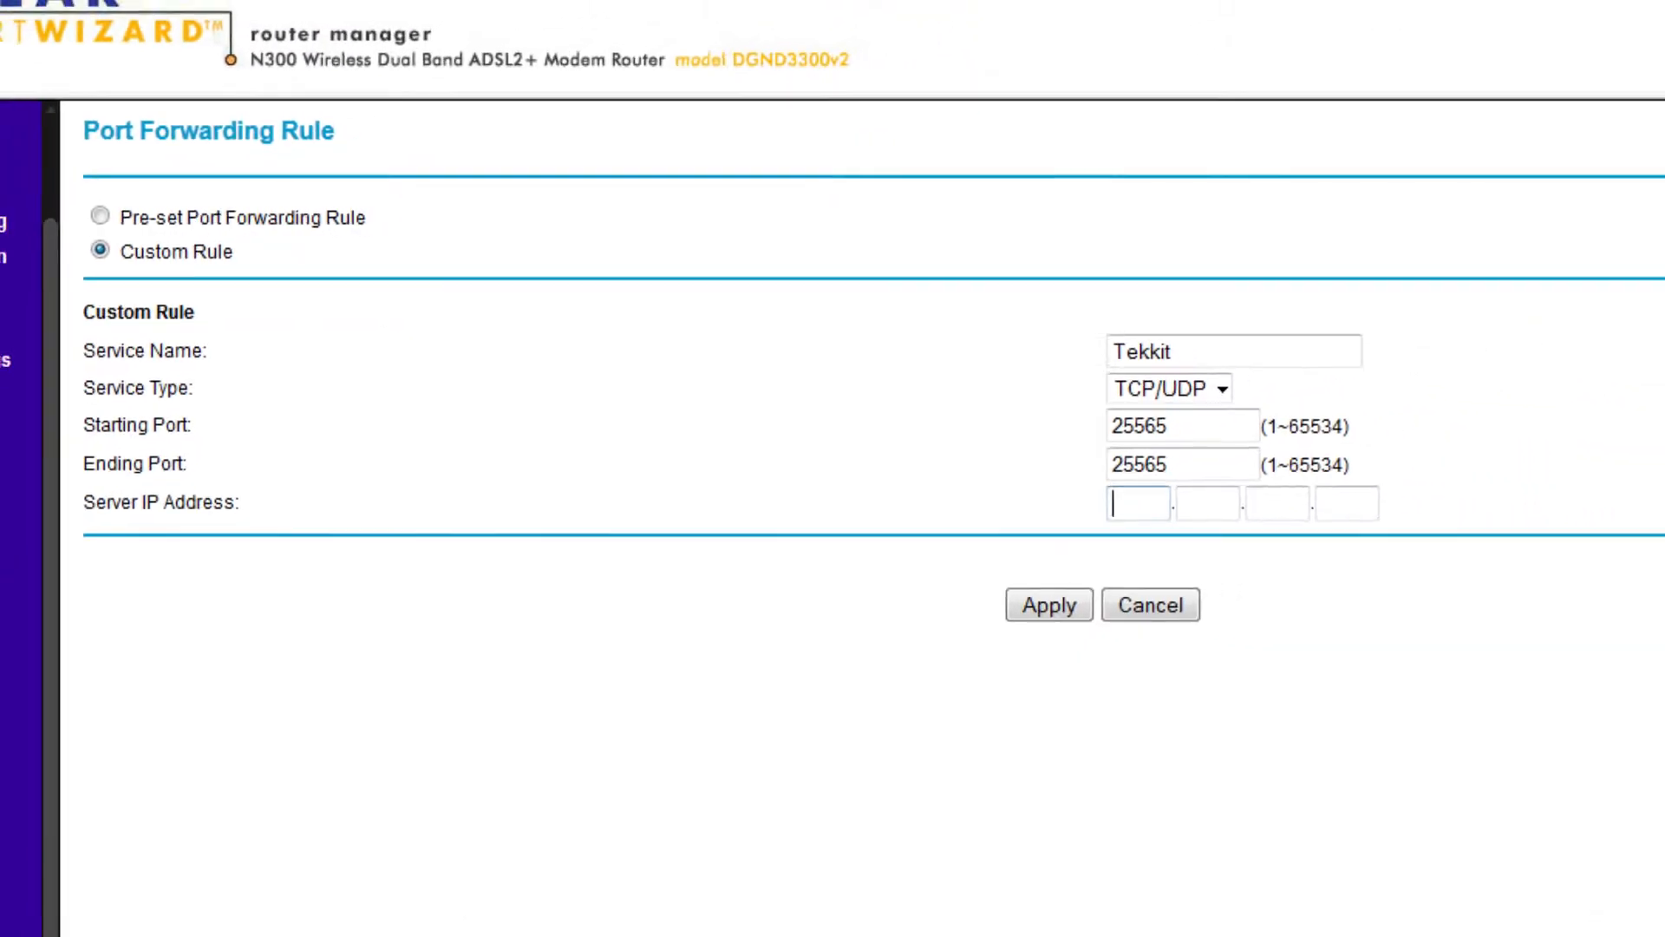
text(192.168.0)
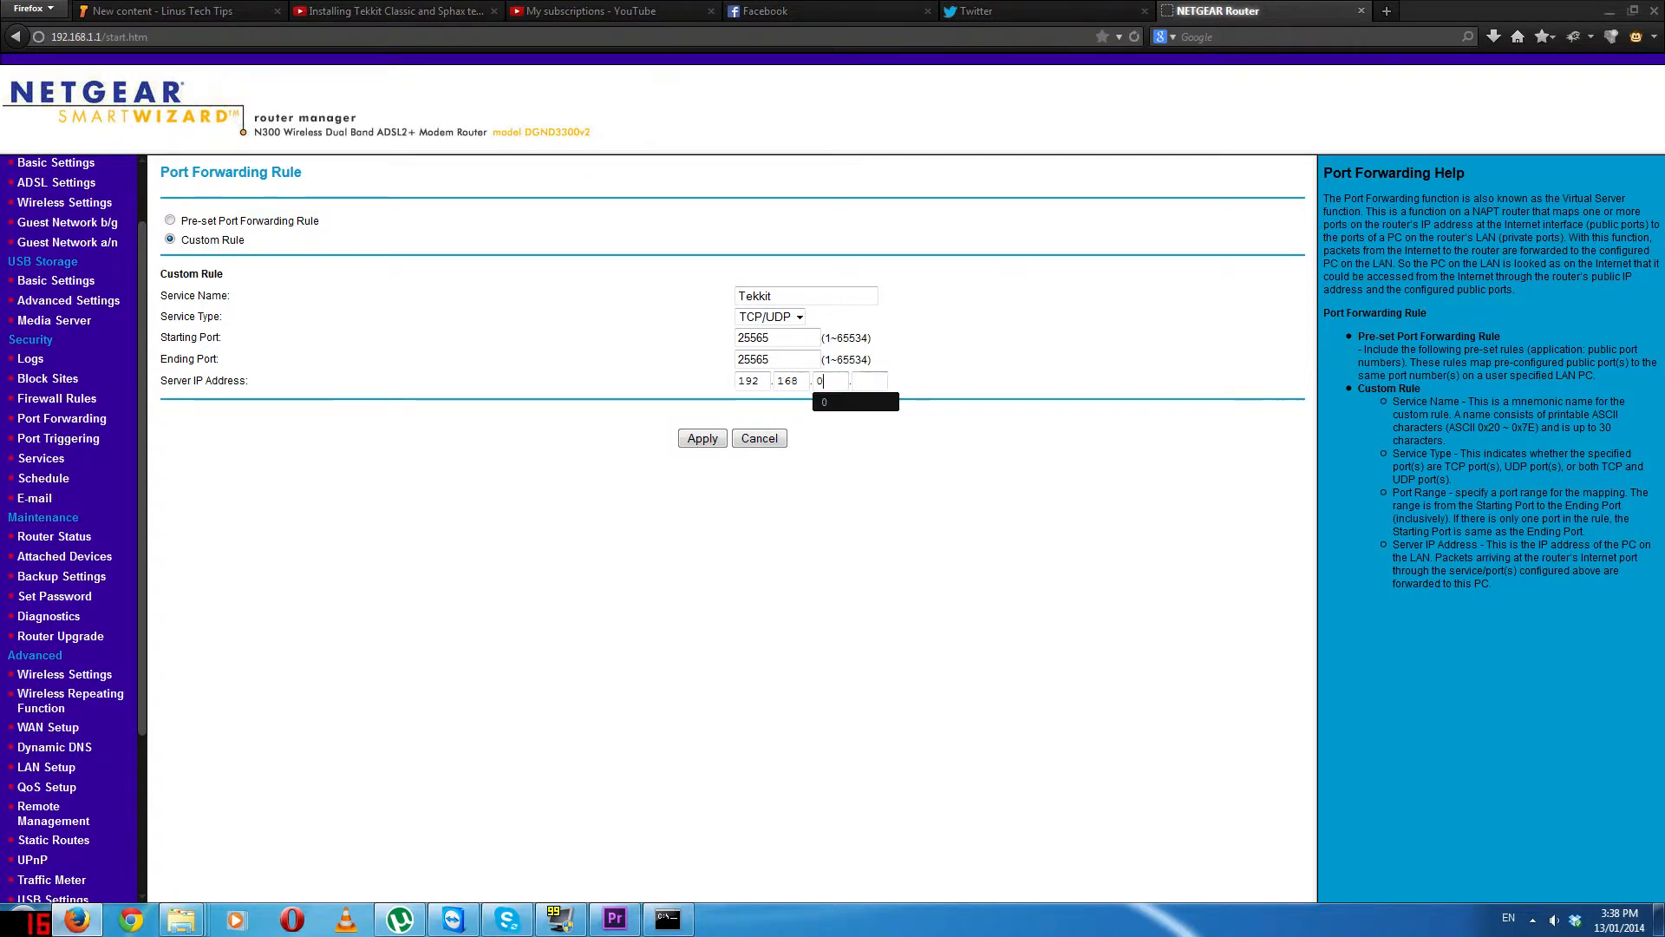
key(period)
text(1)
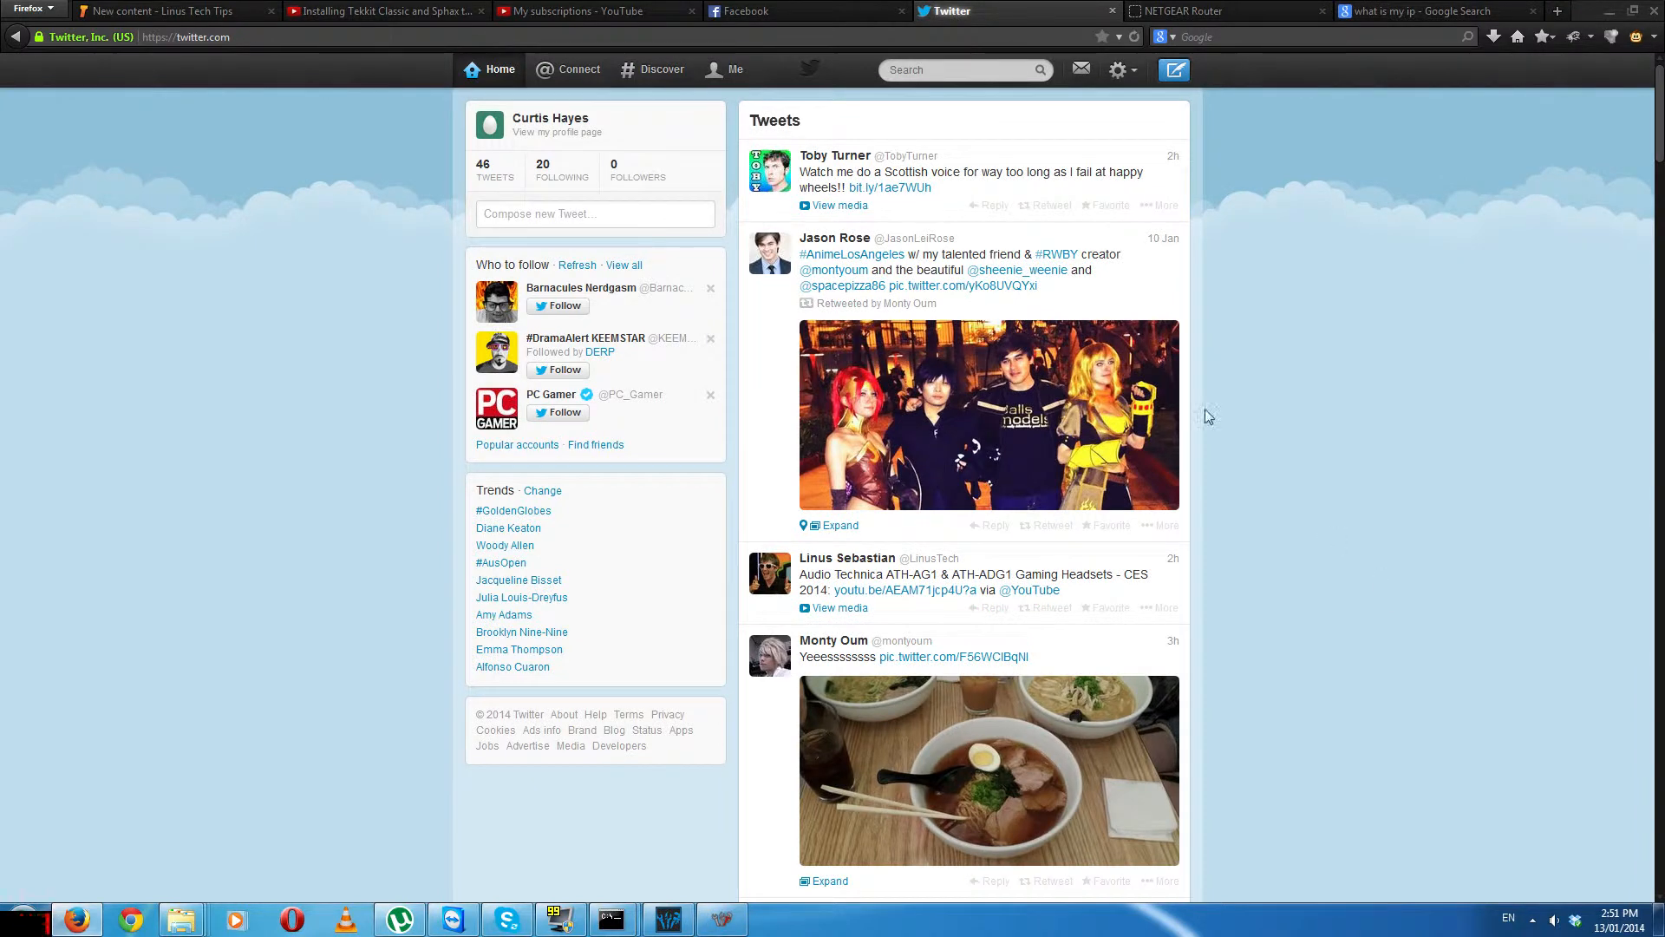
Step: Switch to the YouTube page of the Tekkit Classic installation video and review the comments requesting port forwarding help
click(386, 11)
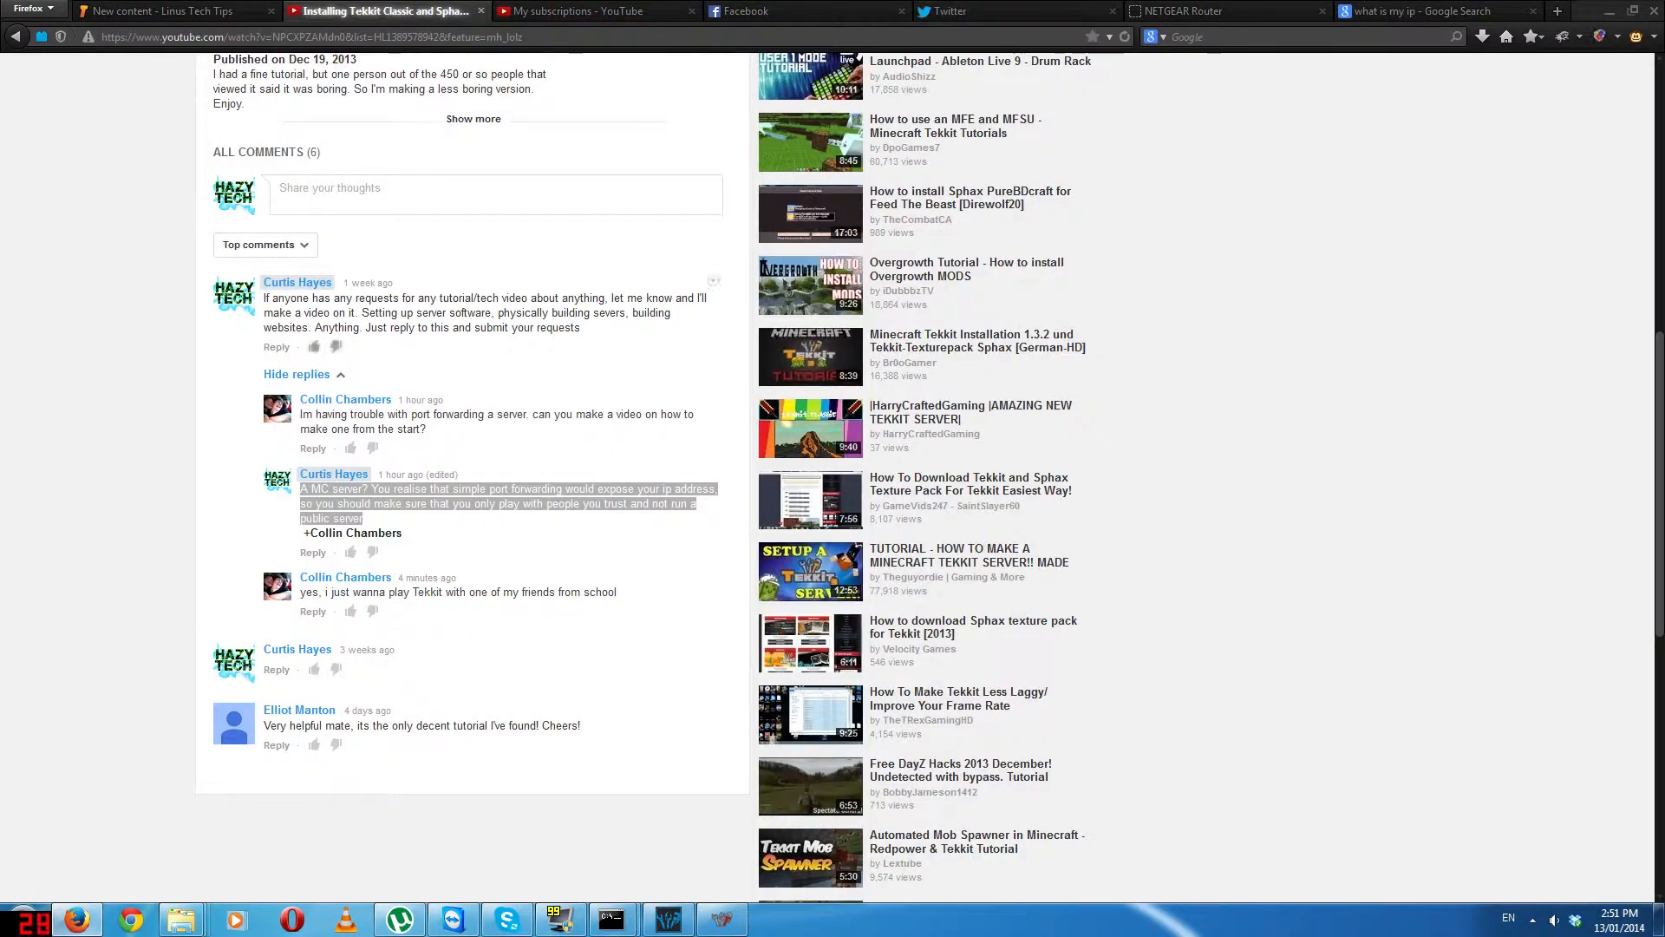
click(547, 520)
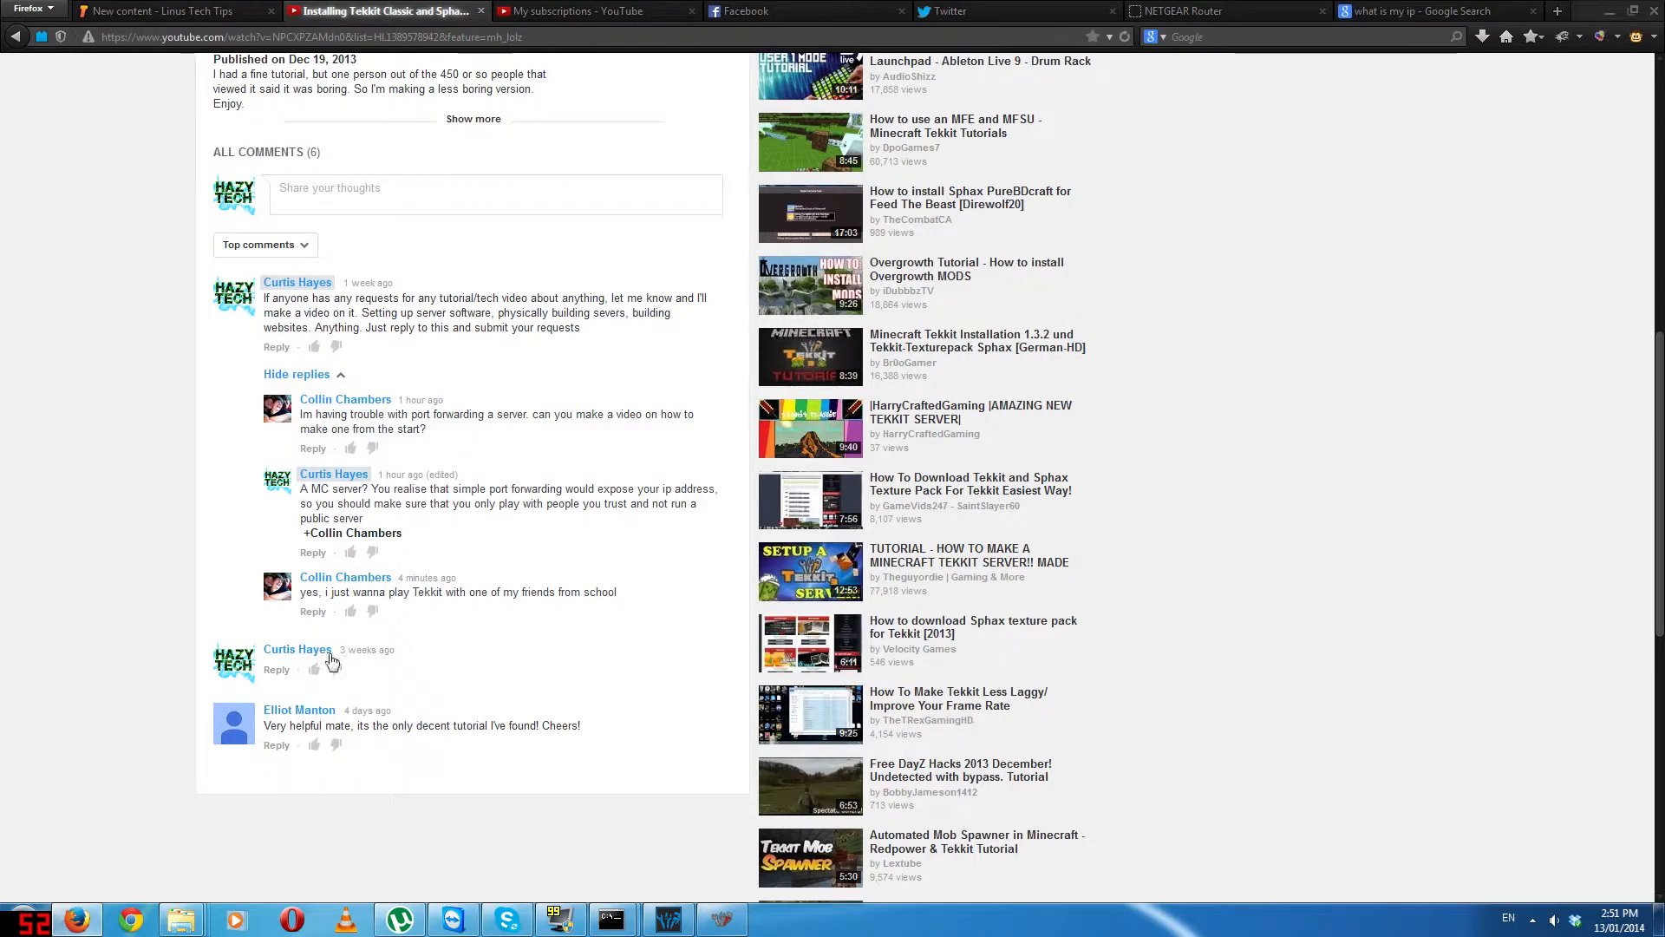
scroll(528, 466, up, 5)
scroll(528, 465, up, 2)
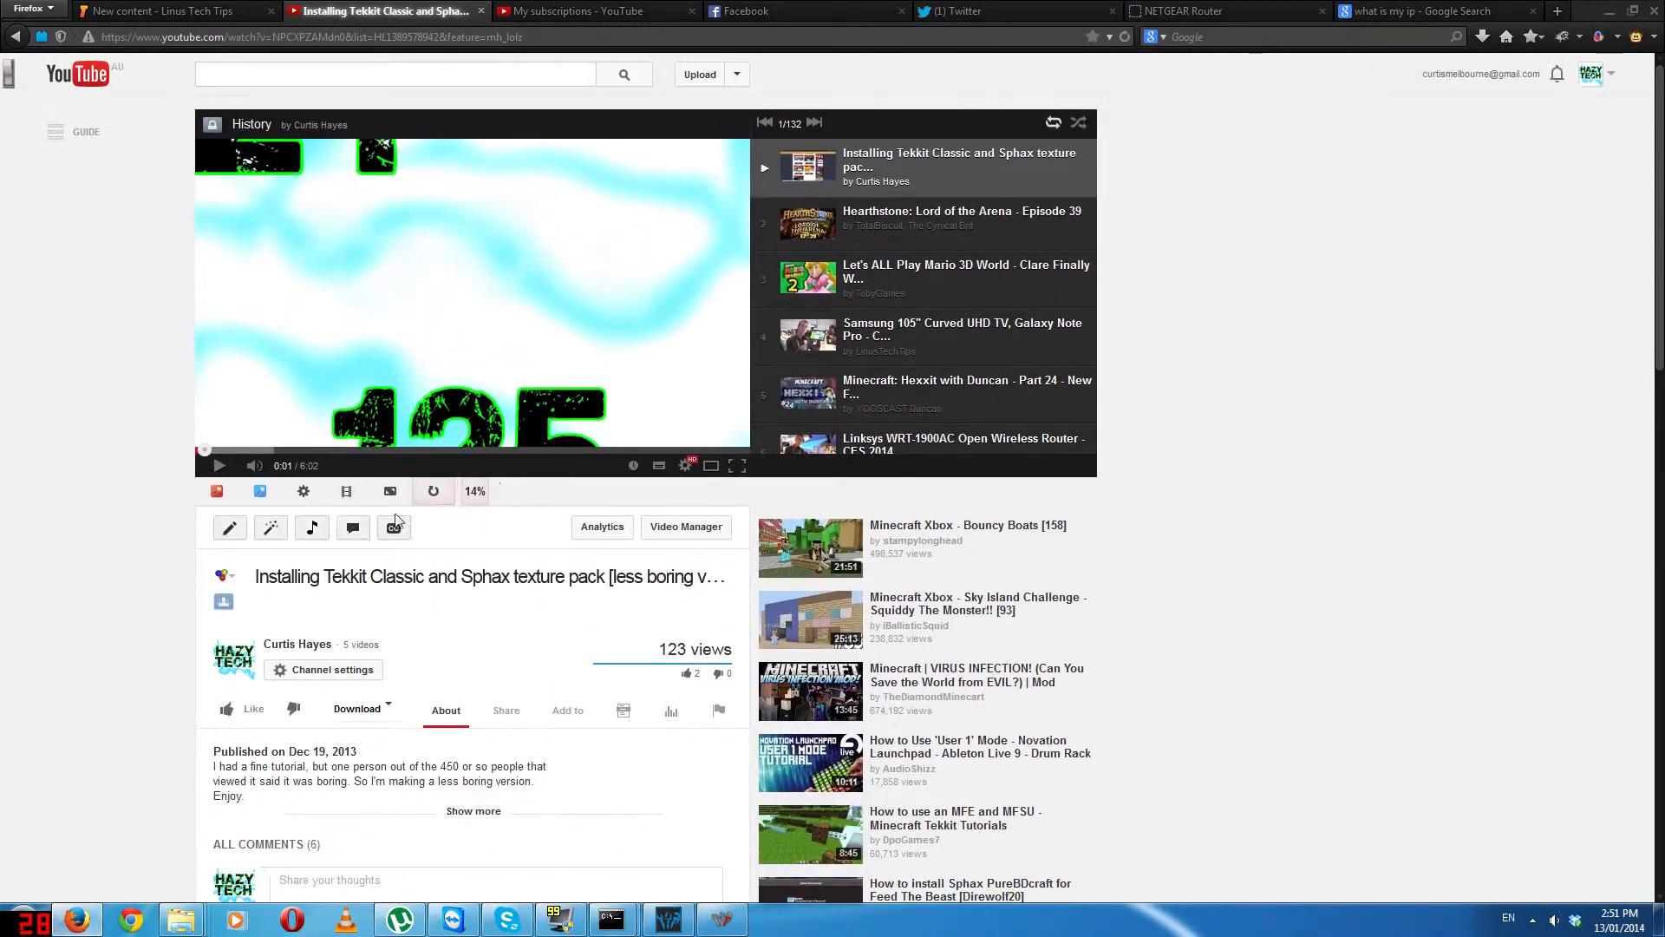
scroll(367, 539, down, 8)
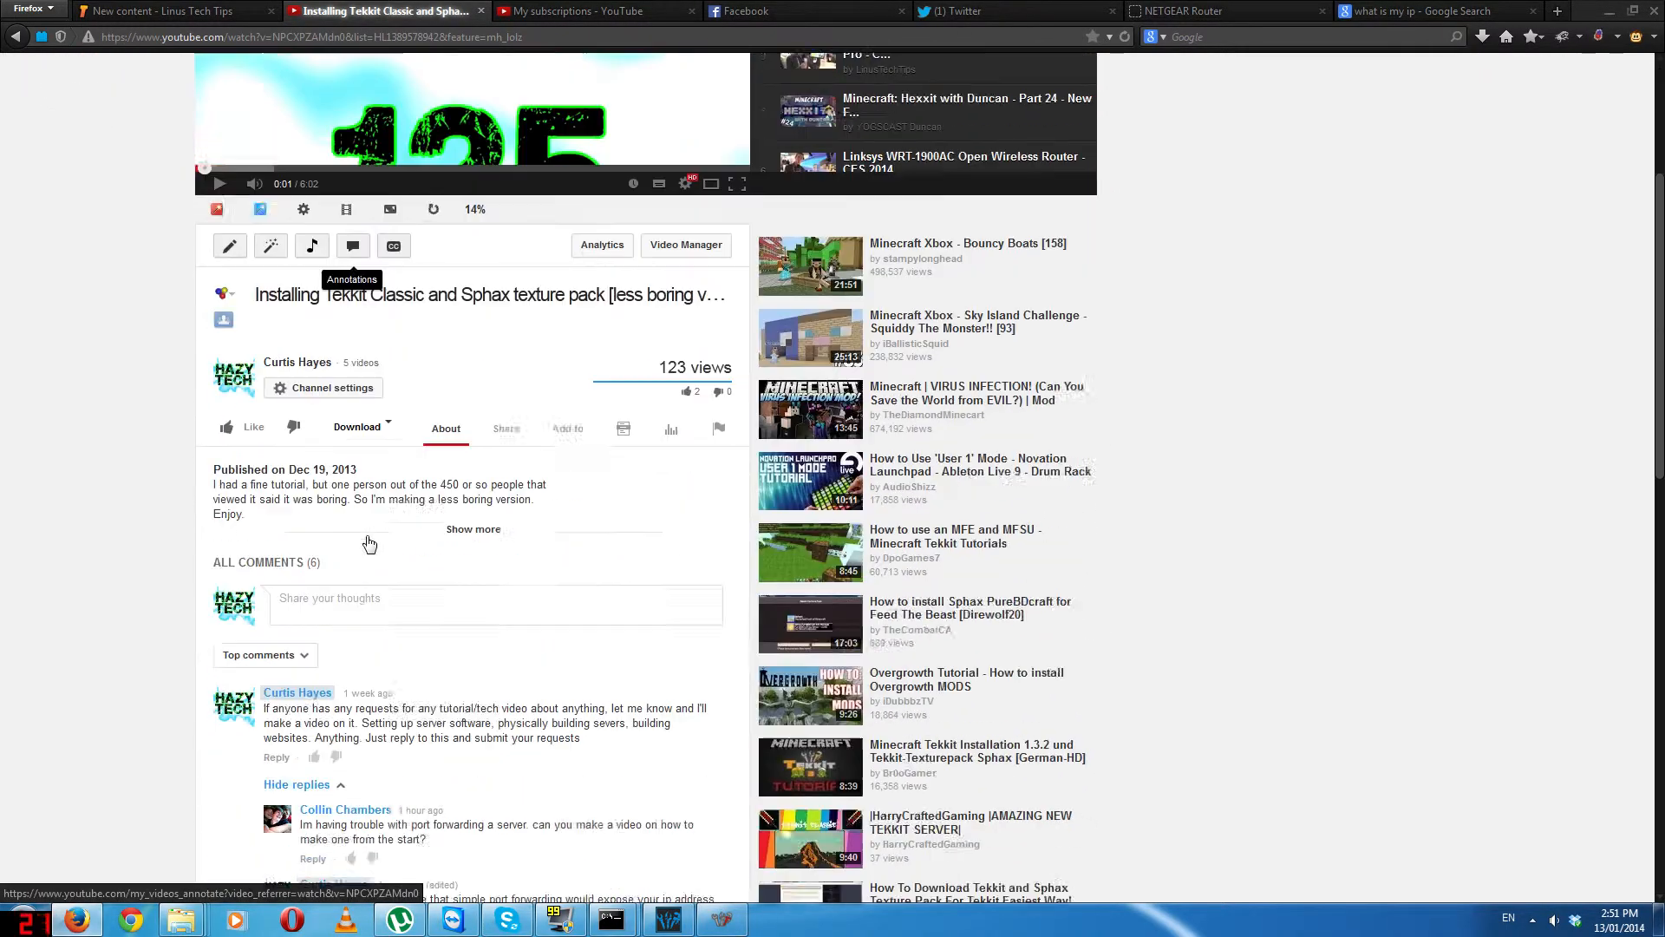